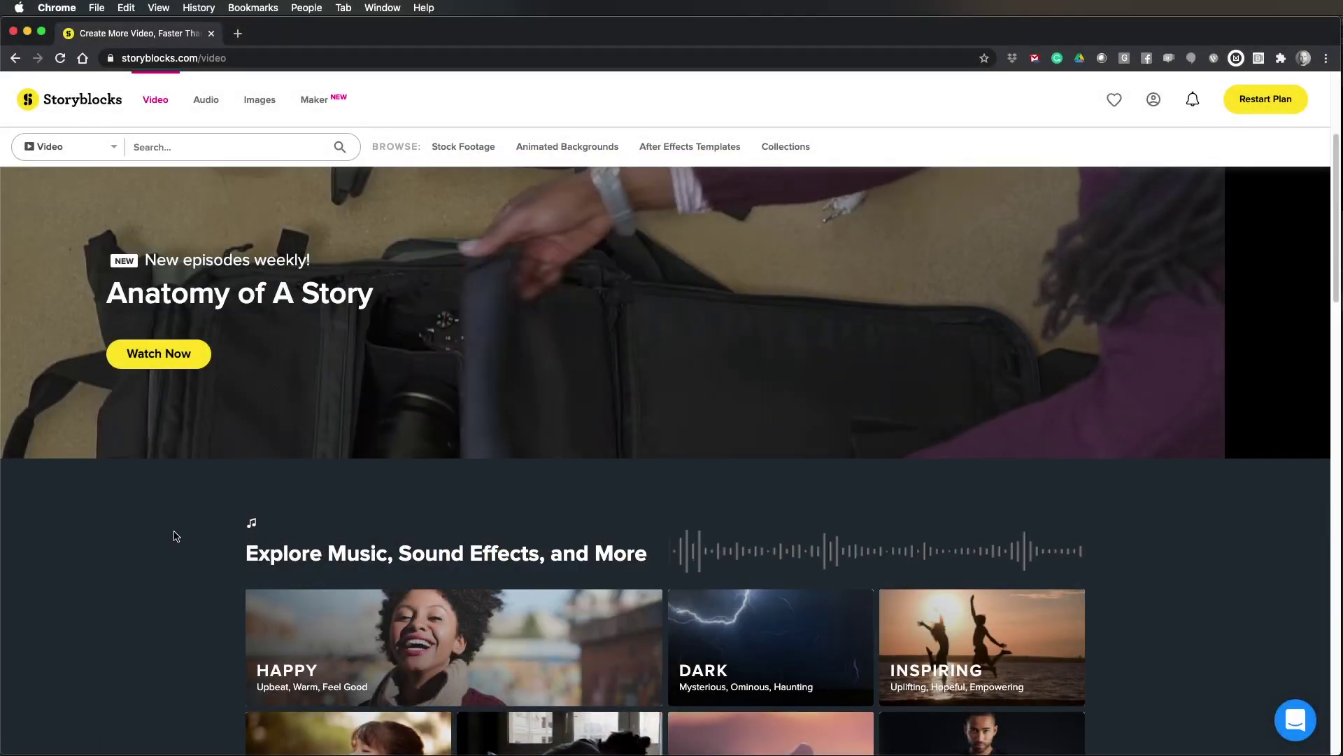
Search the Storyblocks video library for "ink drops"
click(214, 150)
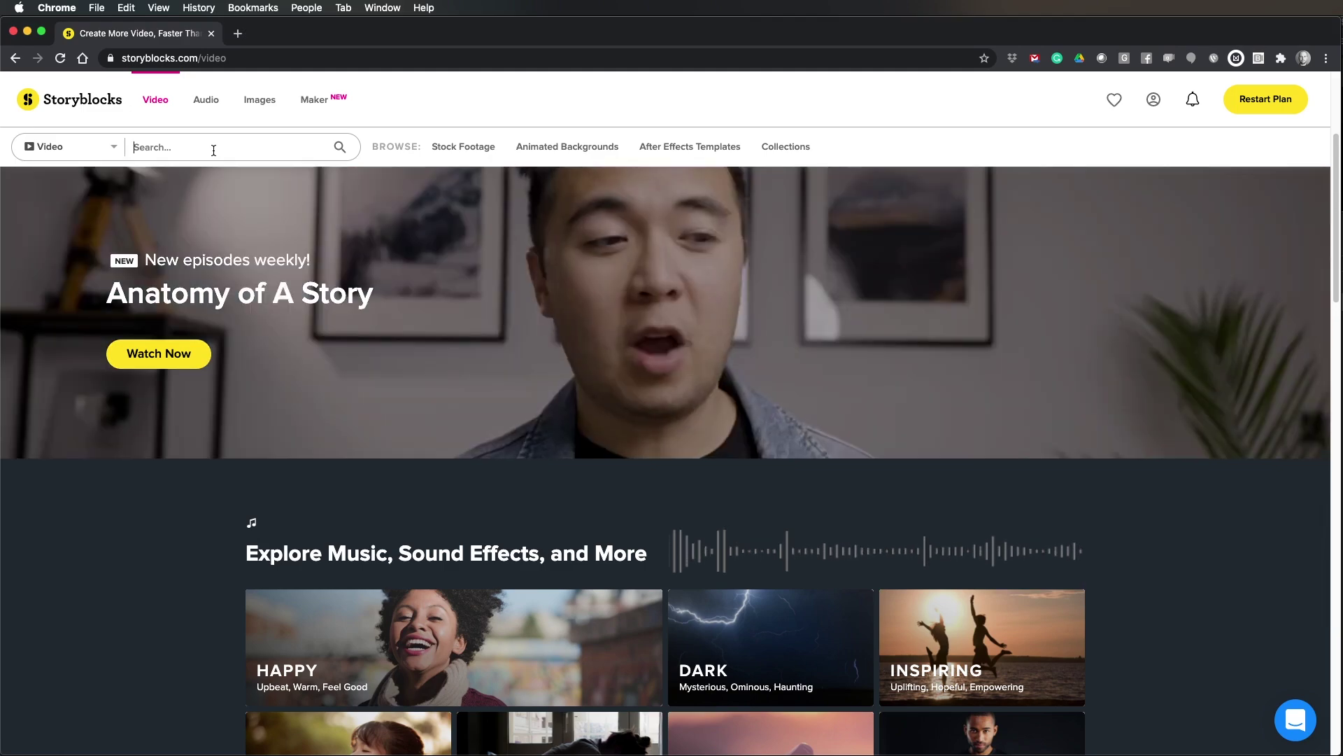
text(ink drops)
key(Return)
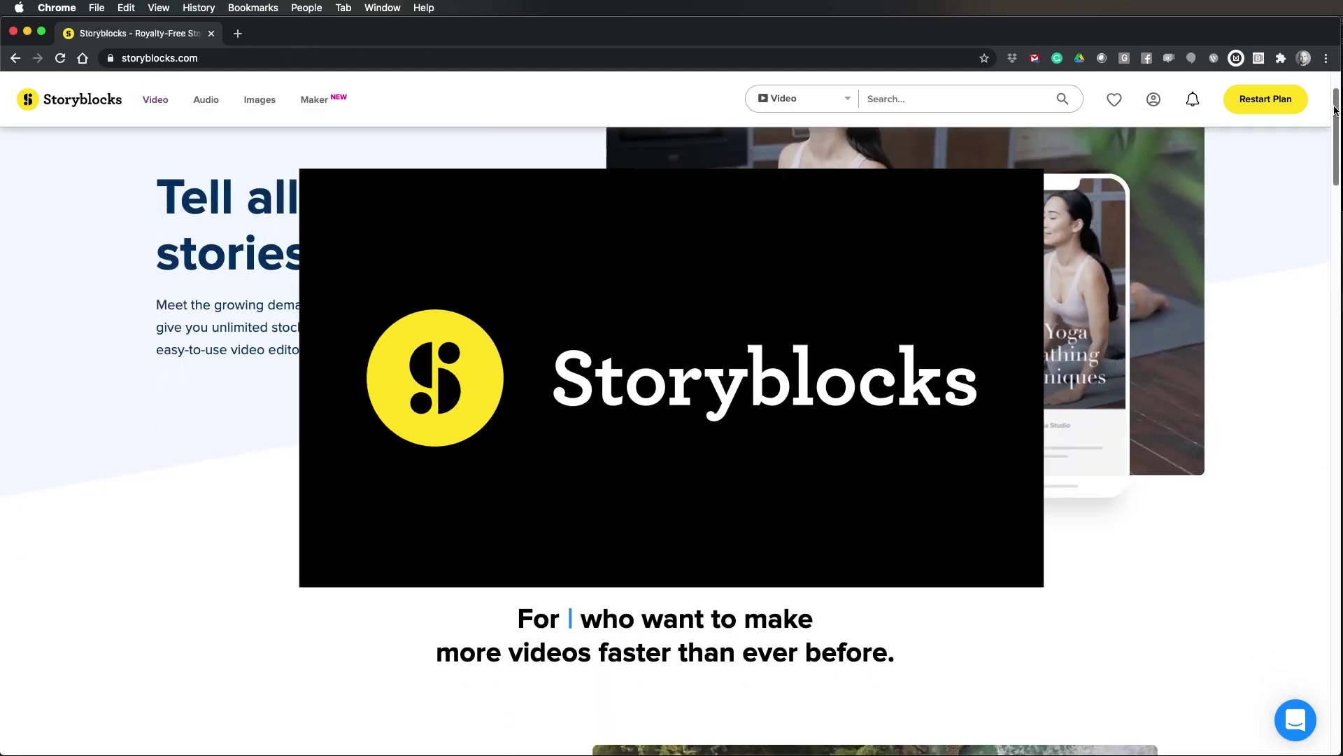
Review the Storyblocks home page, the Re:Stock page and the comparison of individual and enterprise licensing options
scroll(1335, 125, down, 3)
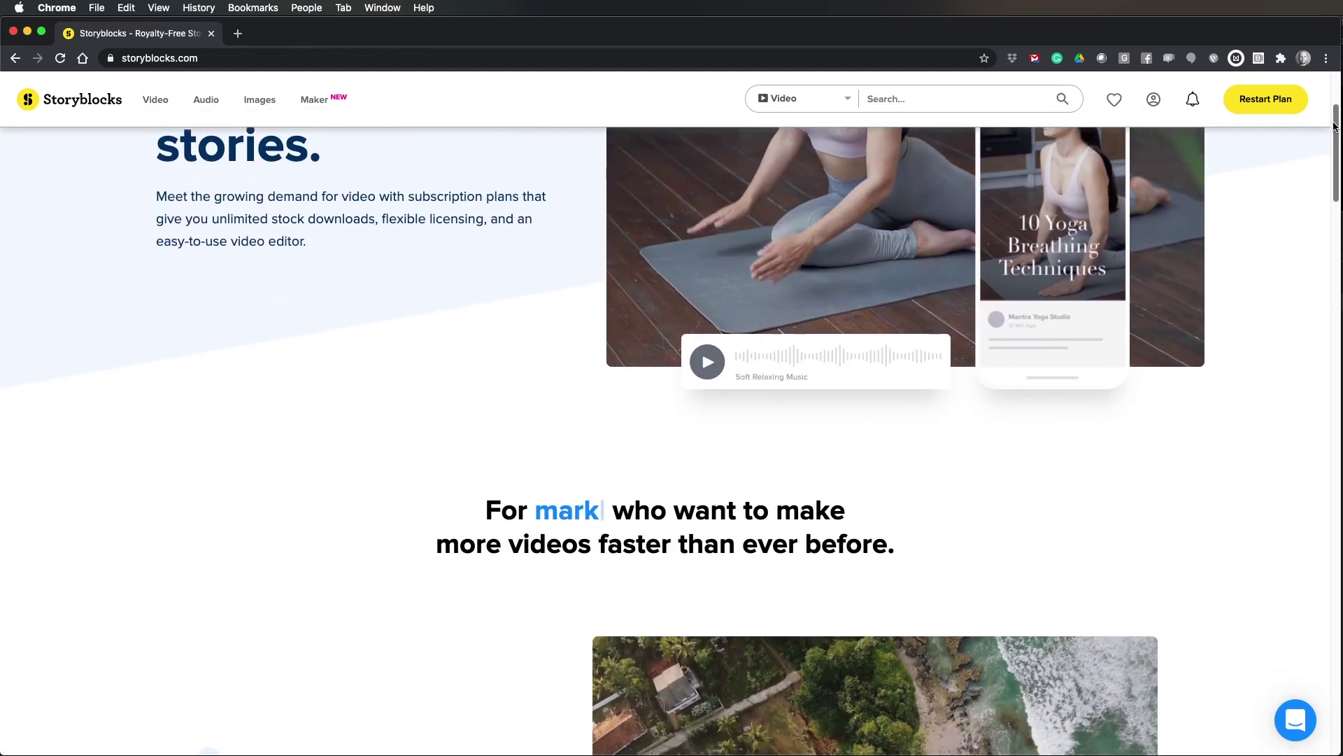
drag(1335, 126, 1321, 470)
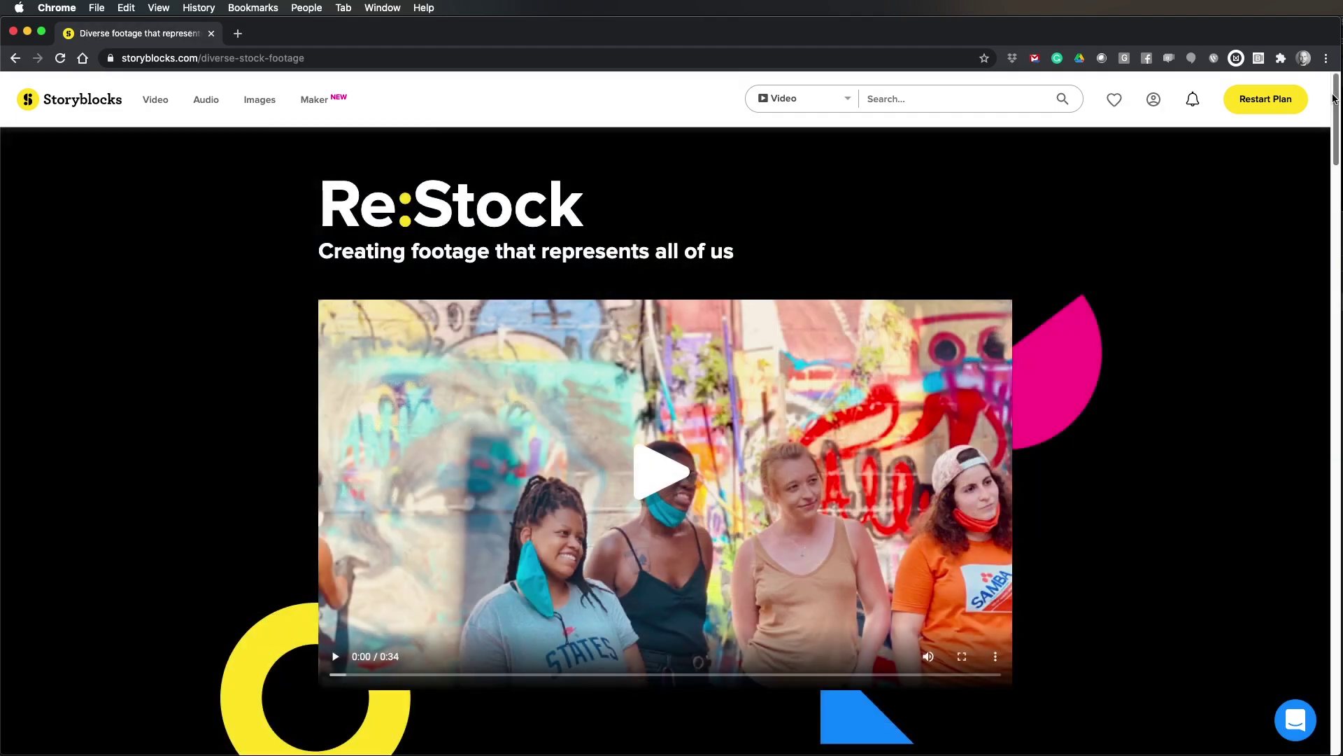
drag(1336, 98, 1319, 610)
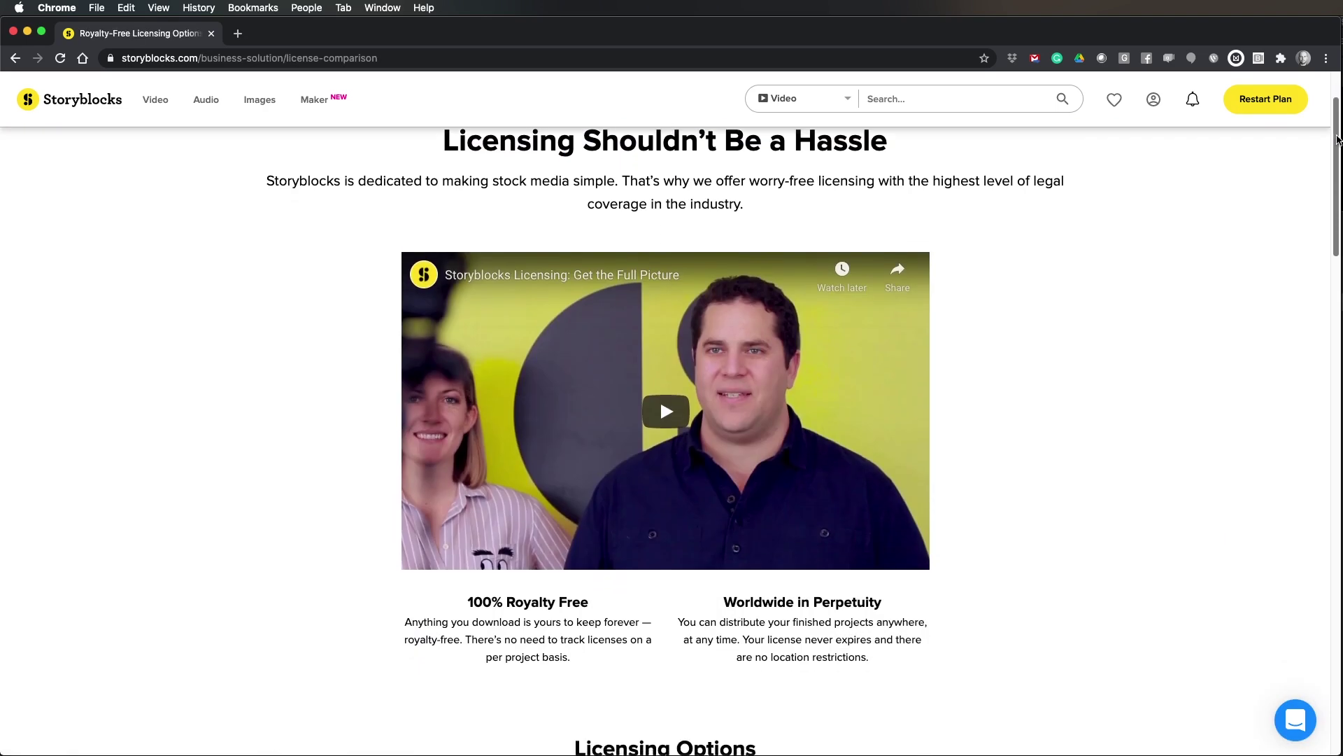
scroll(665, 420, down, 3)
scroll(664, 420, down, 5)
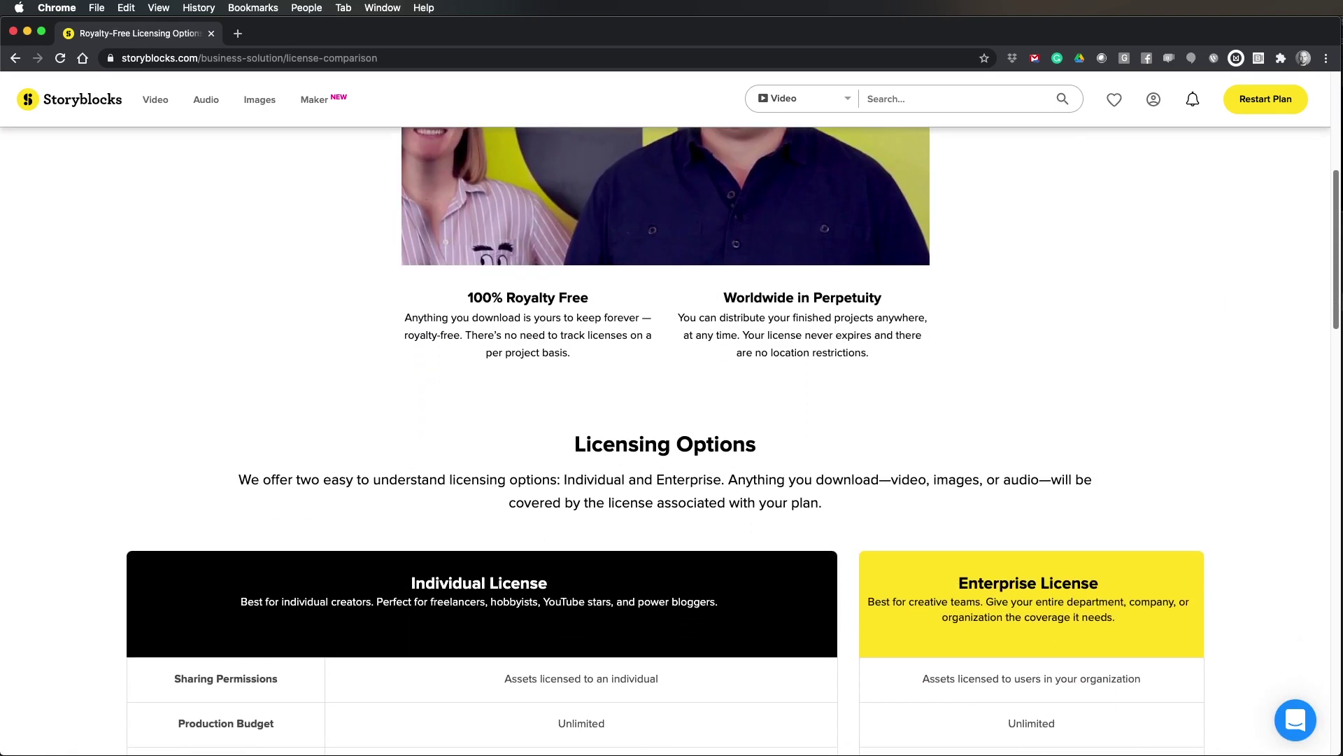
scroll(665, 420, down, 3)
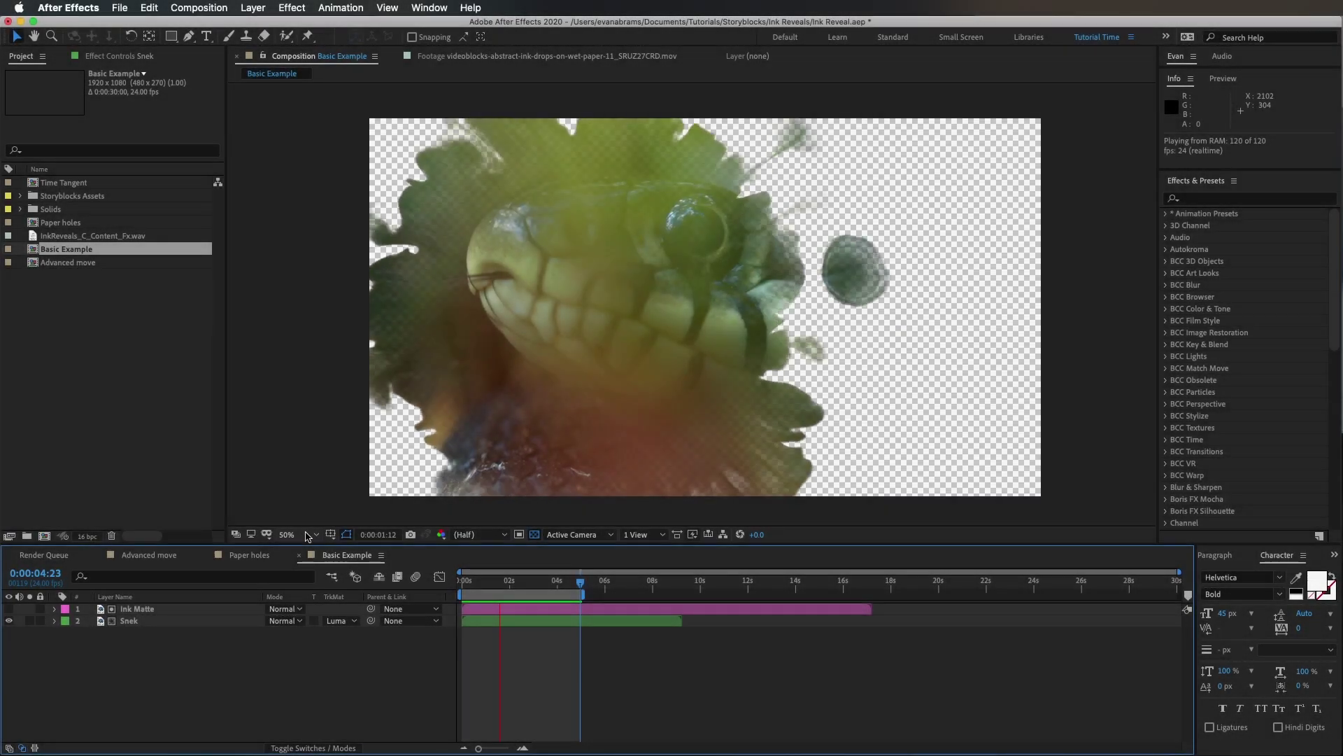
Switch to After Effects and preview the ink reveal in the Basic Example composition
click(469, 584)
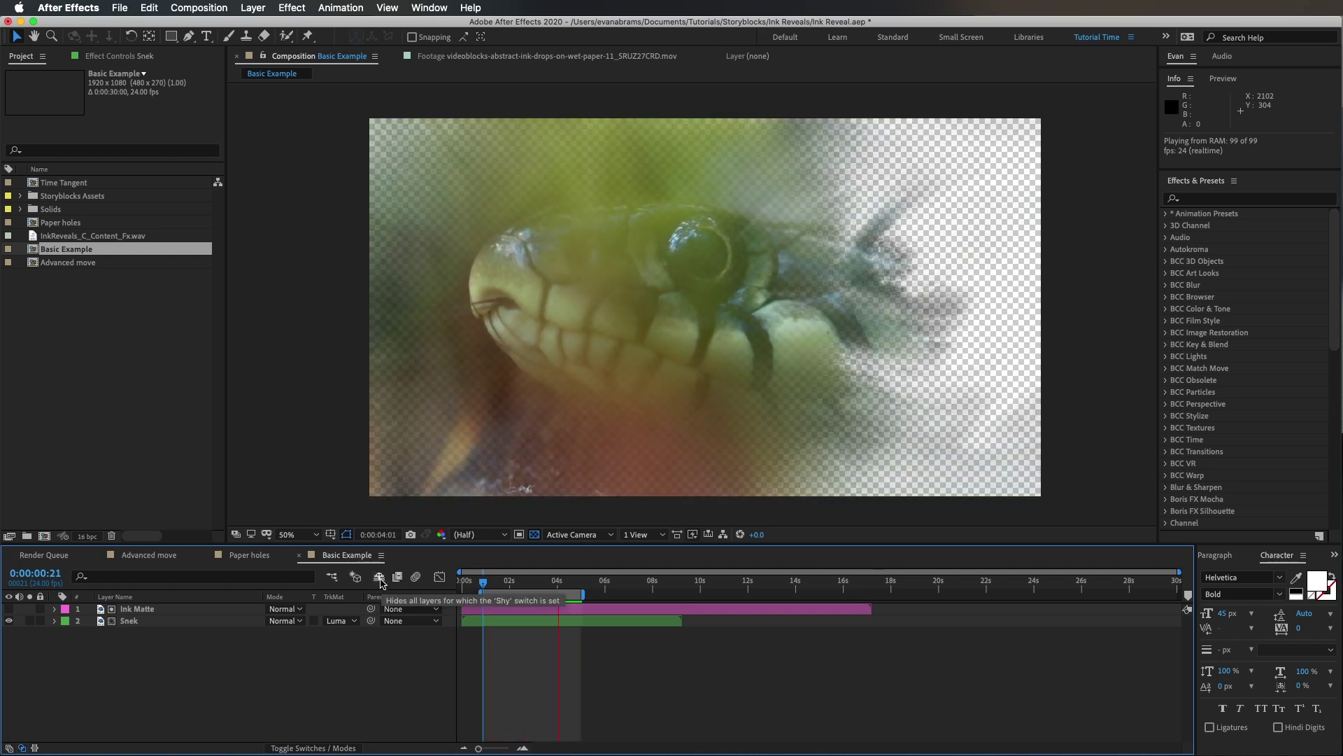
key(space)
Create a new composition from the snake footage in the Subjects folder of Storyblocks Assets
click(83, 458)
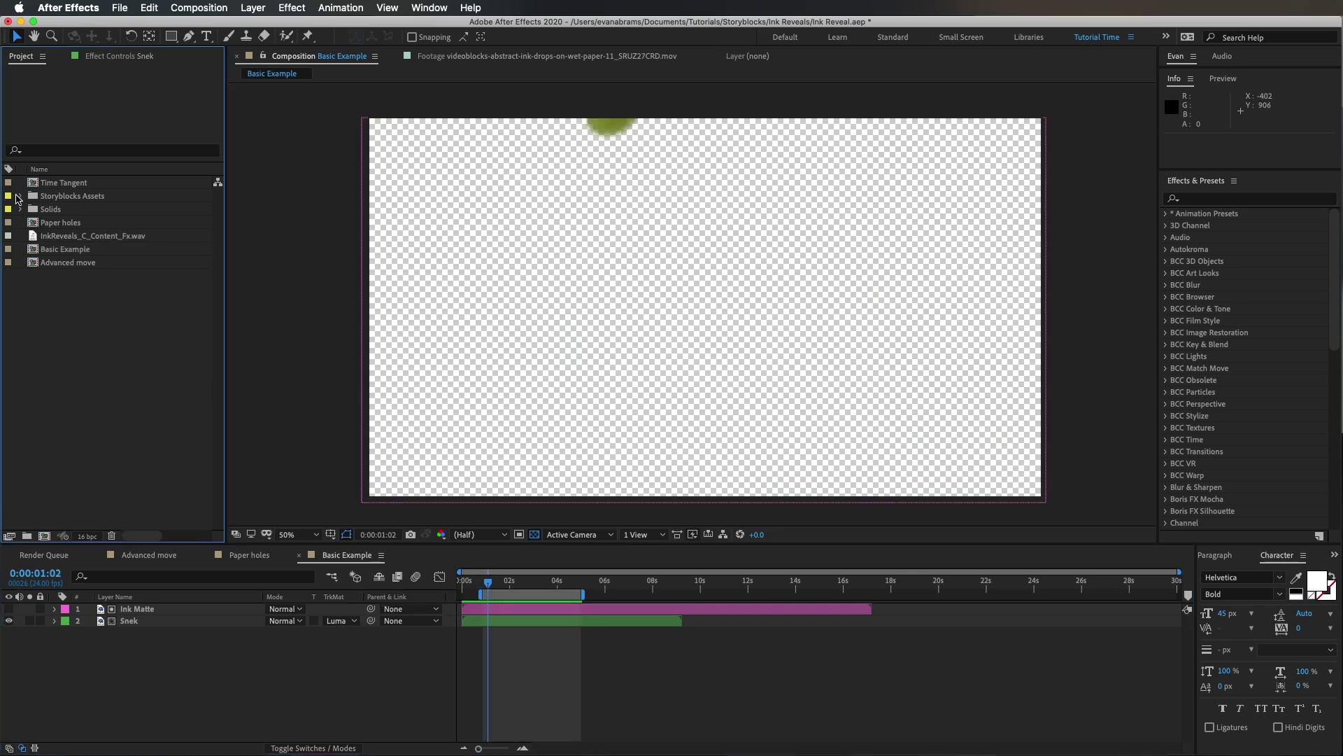
click(19, 196)
drag(138, 242, 44, 535)
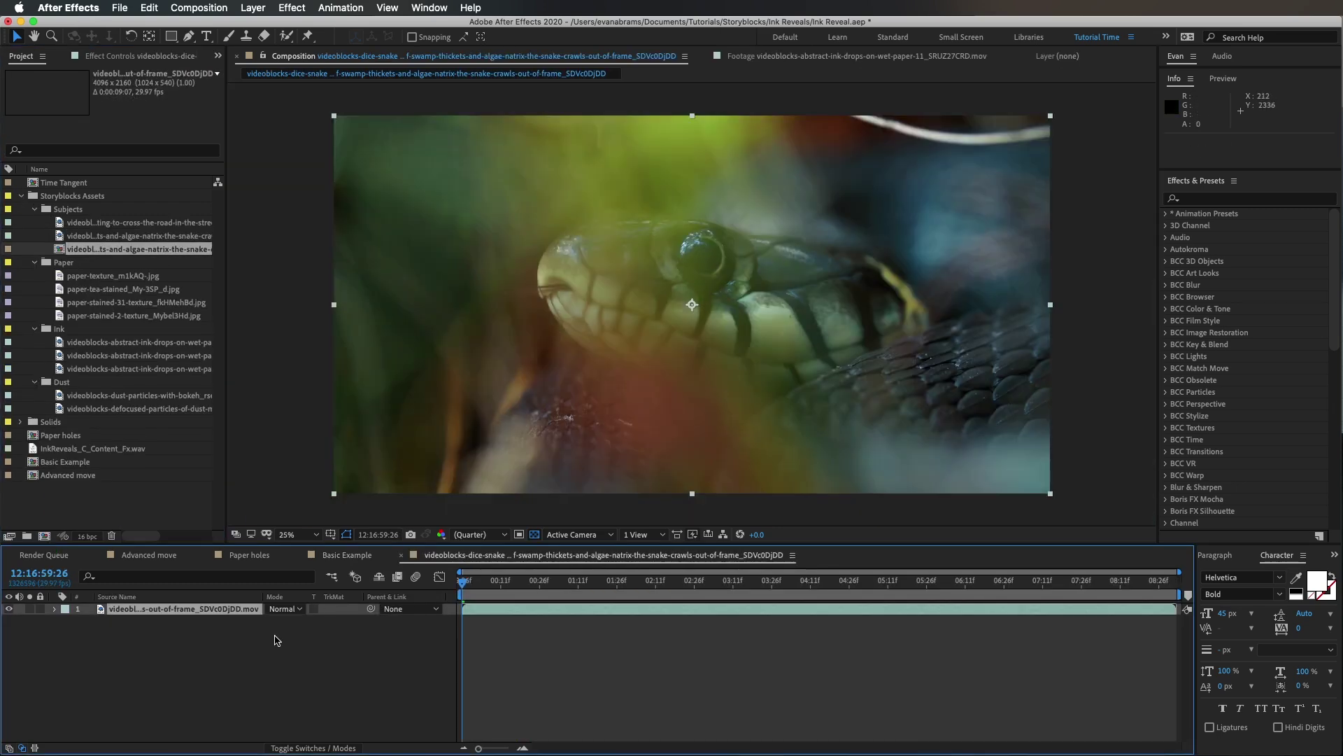
Rename the snake footage layer as Snake and set its label color to green
click(65, 608)
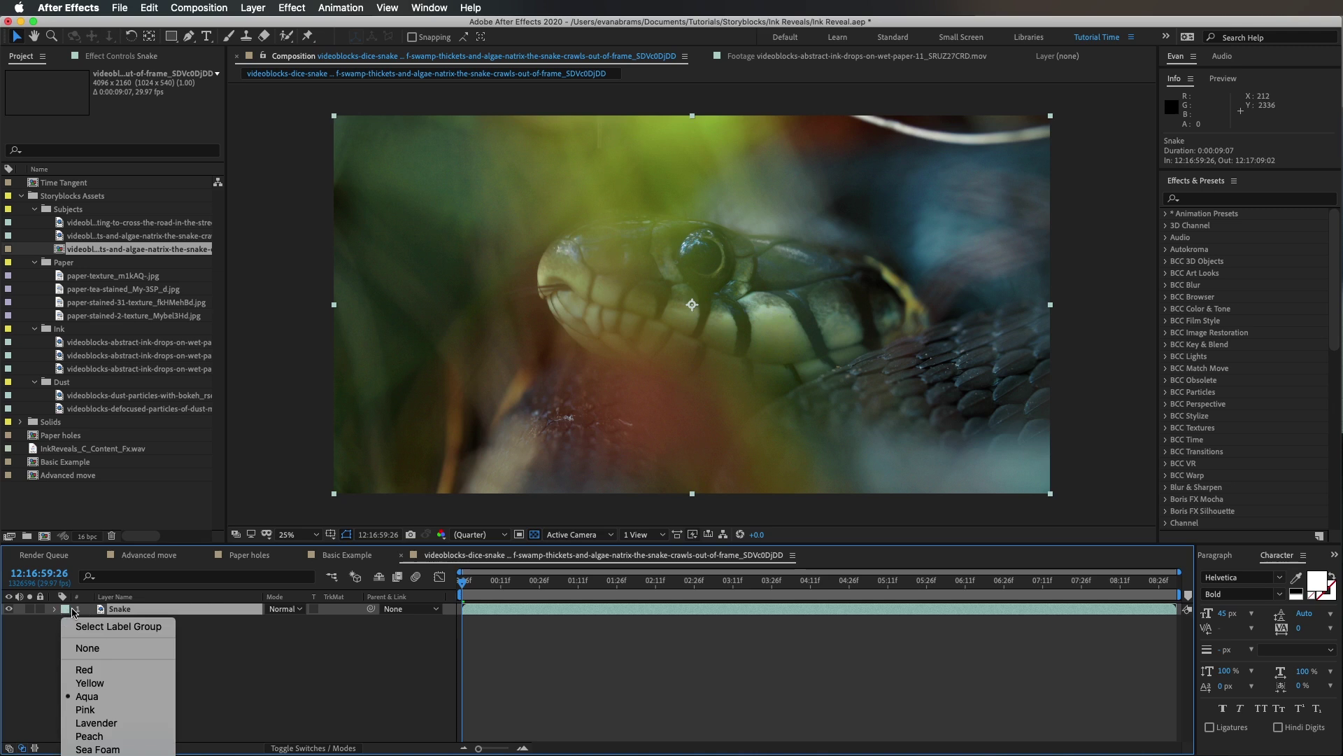
click(116, 634)
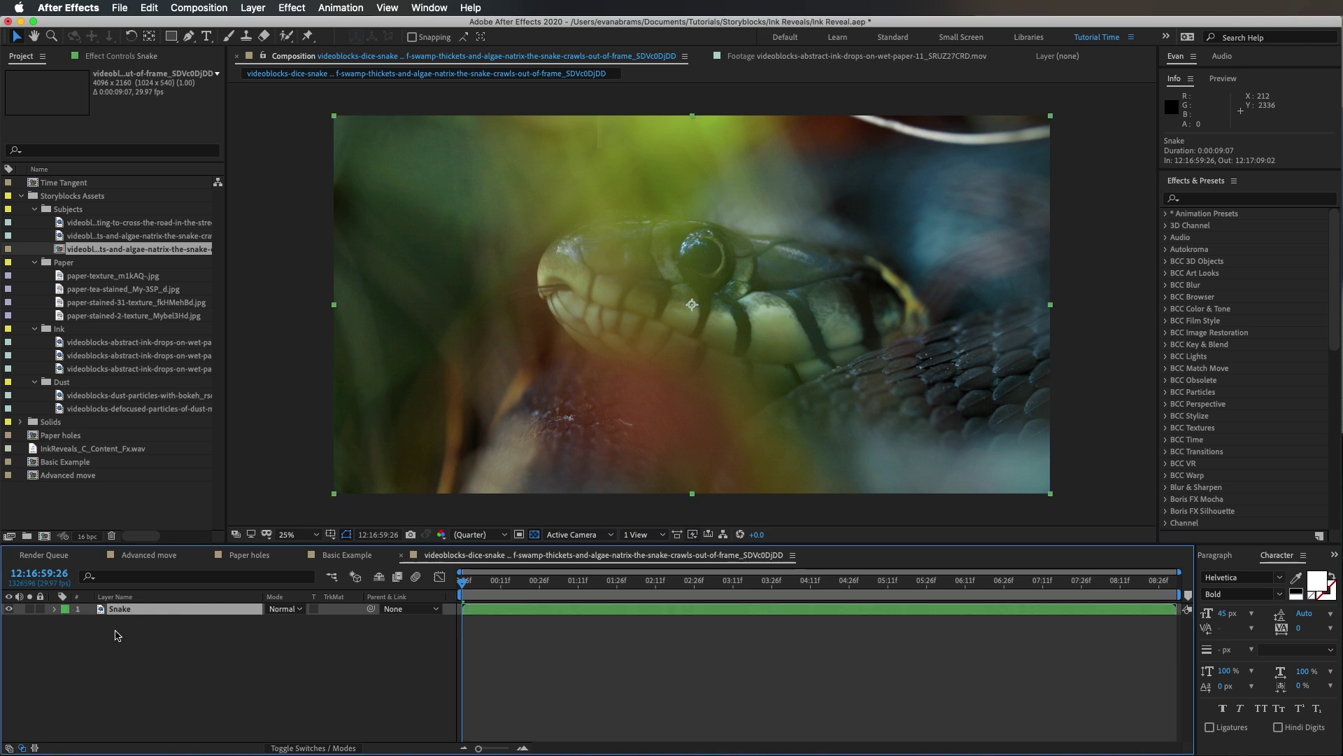
click(117, 634)
Place the first abstract ink drops clip above the Snake layer and go to 12:17:01:05, where the ink has spread
mouse_move(139, 345)
mouse_down()
mouse_move(126, 353)
mouse_move(699, 329)
mouse_move(684, 311)
mouse_move(701, 313)
mouse_up()
click(467, 591)
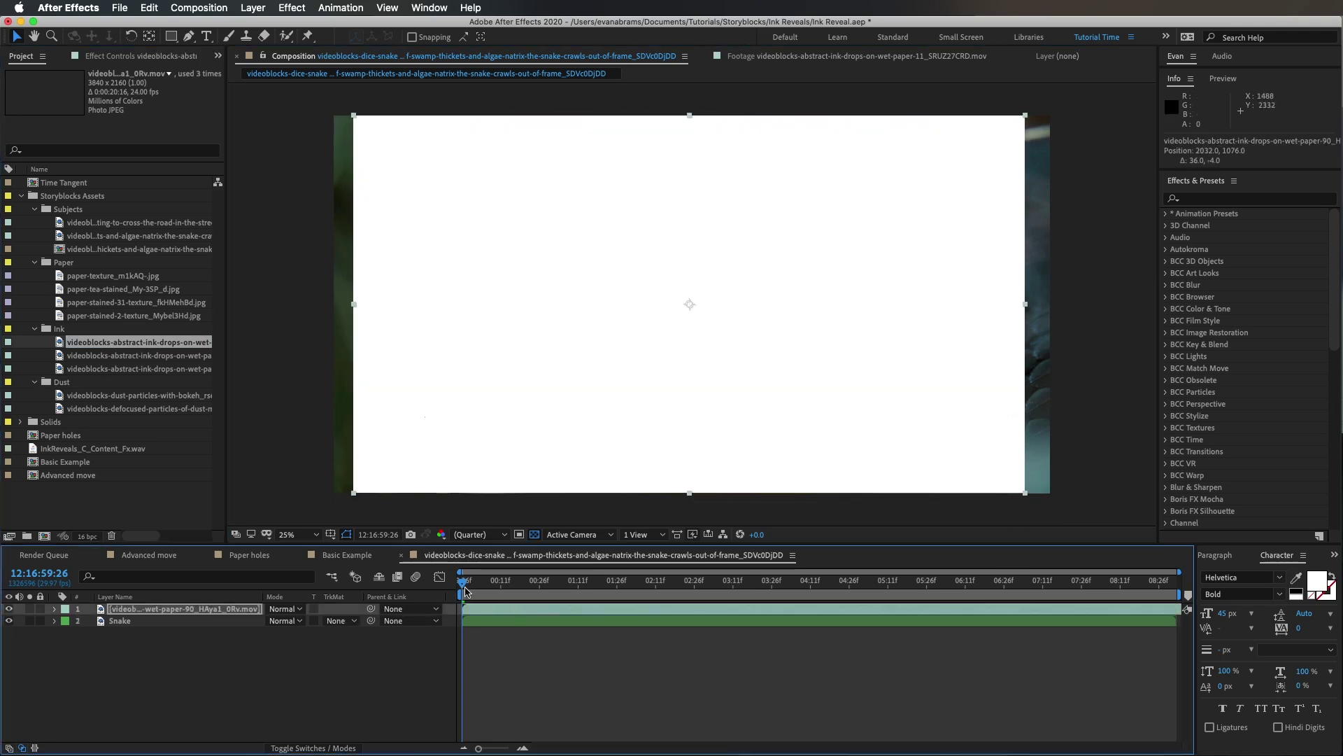
mouse_move(526, 586)
mouse_down()
mouse_move(555, 587)
mouse_move(480, 584)
mouse_move(564, 575)
mouse_up()
Apply the Invert effect to the ink drops layer so the ink turns white on black
click(1254, 200)
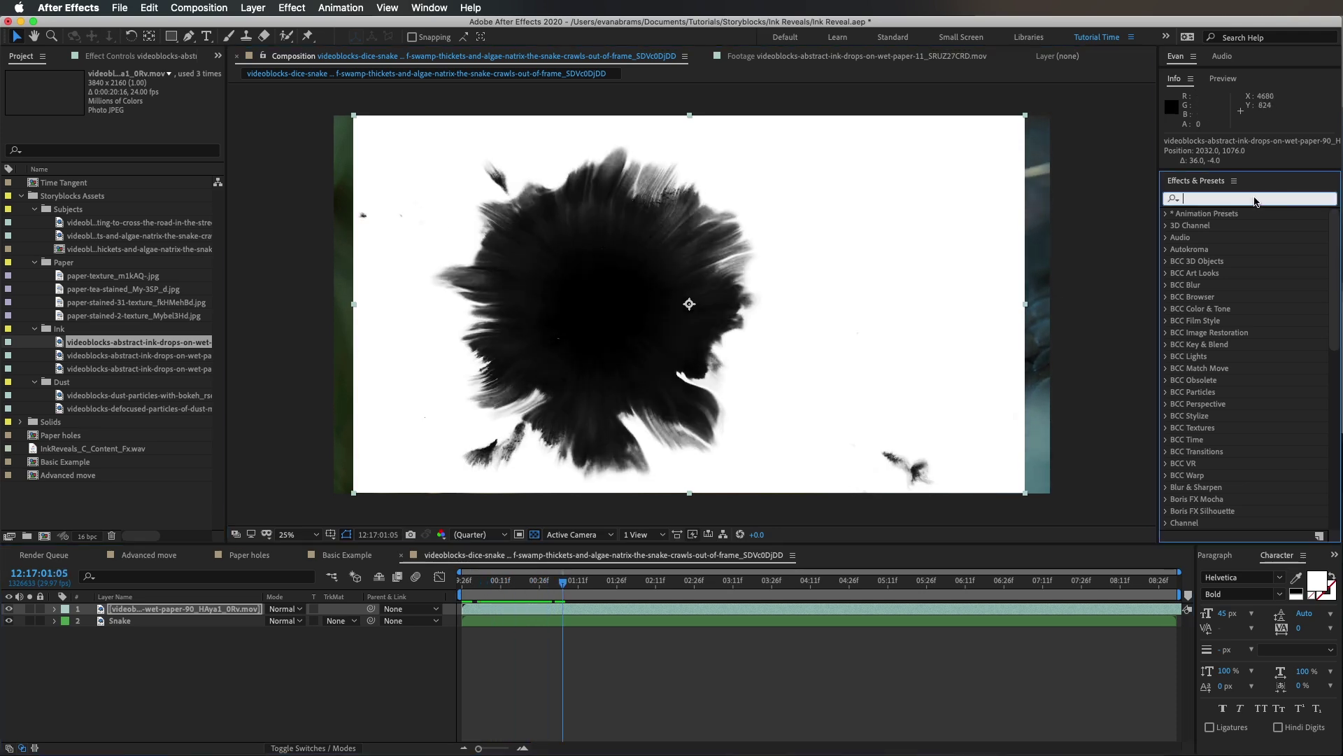
text(tint)
click(1214, 257)
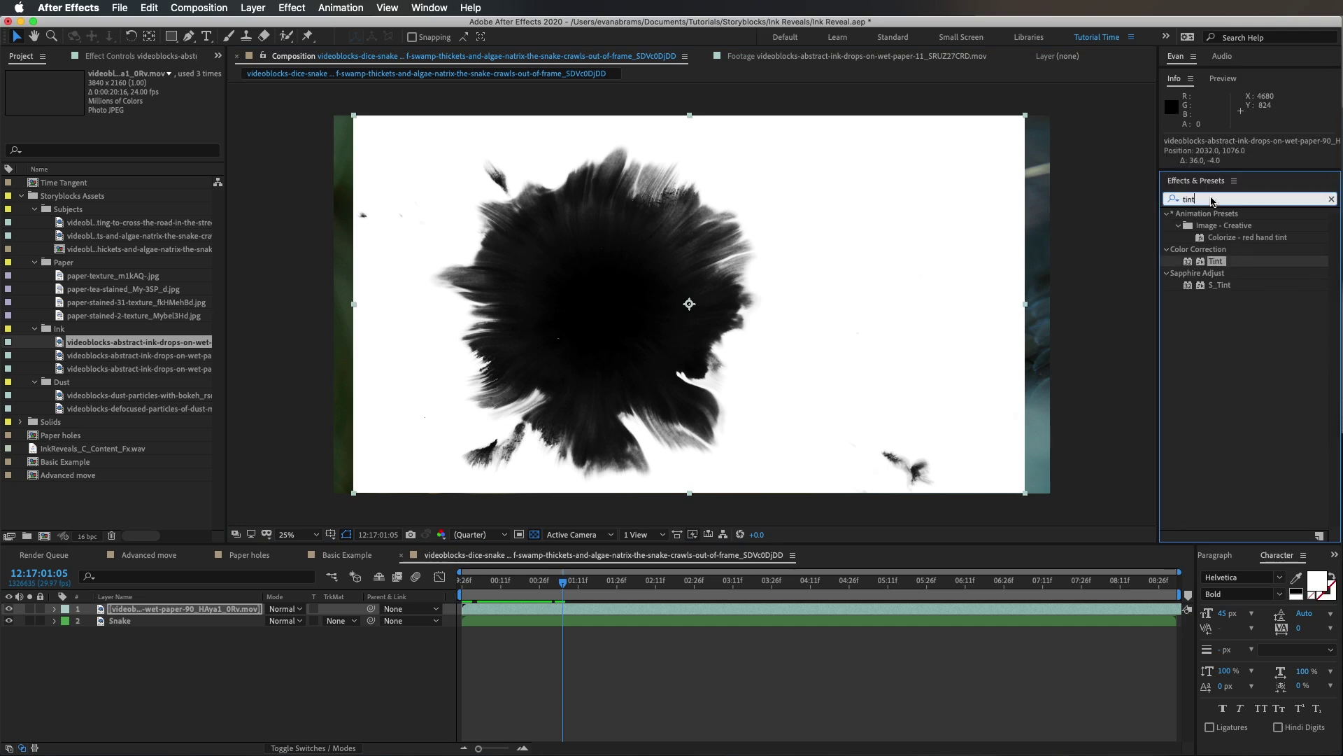
text(invert)
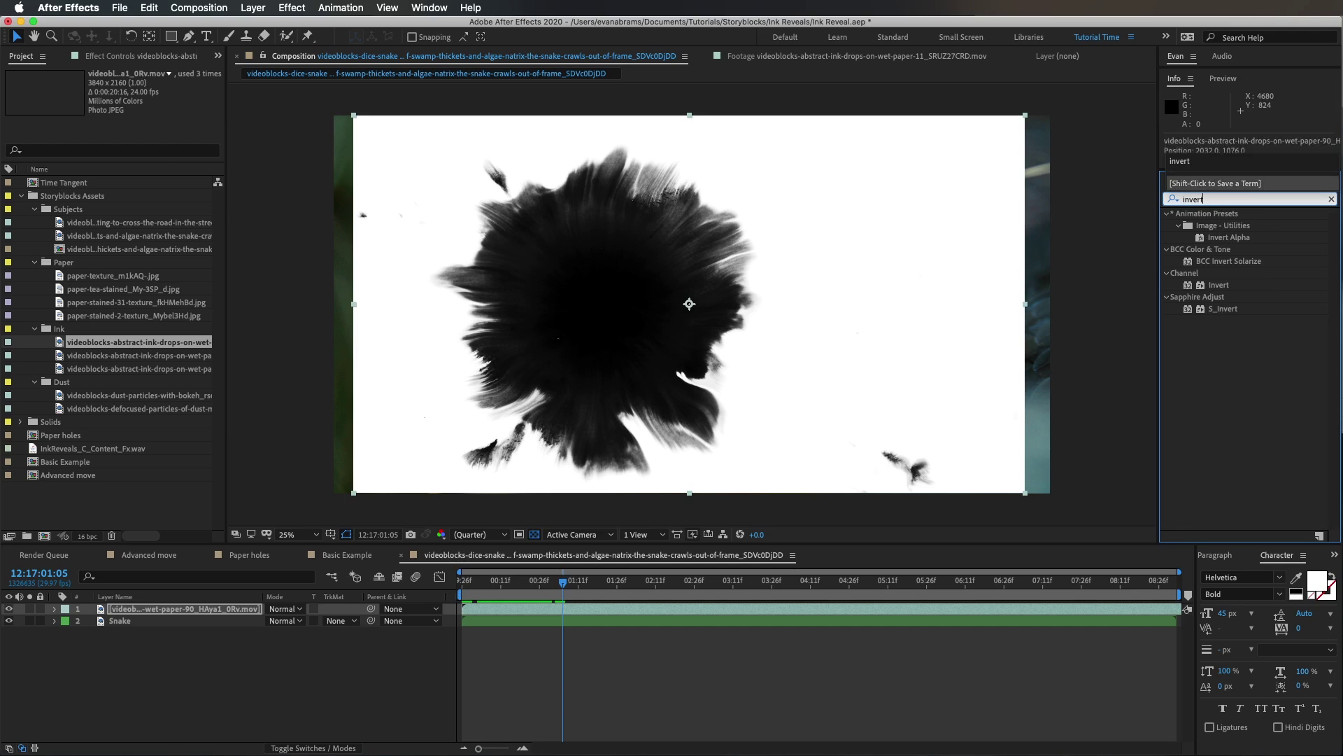
click(1219, 286)
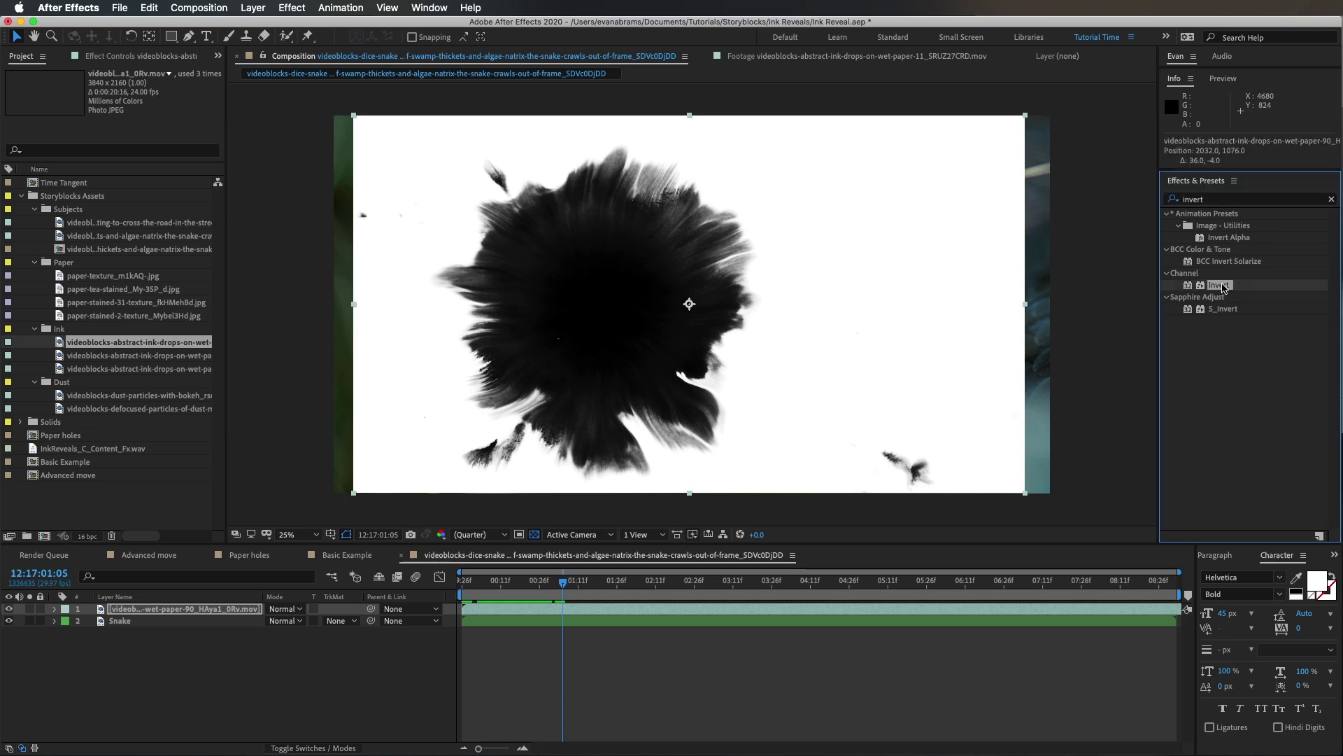
drag(1097, 341, 713, 306)
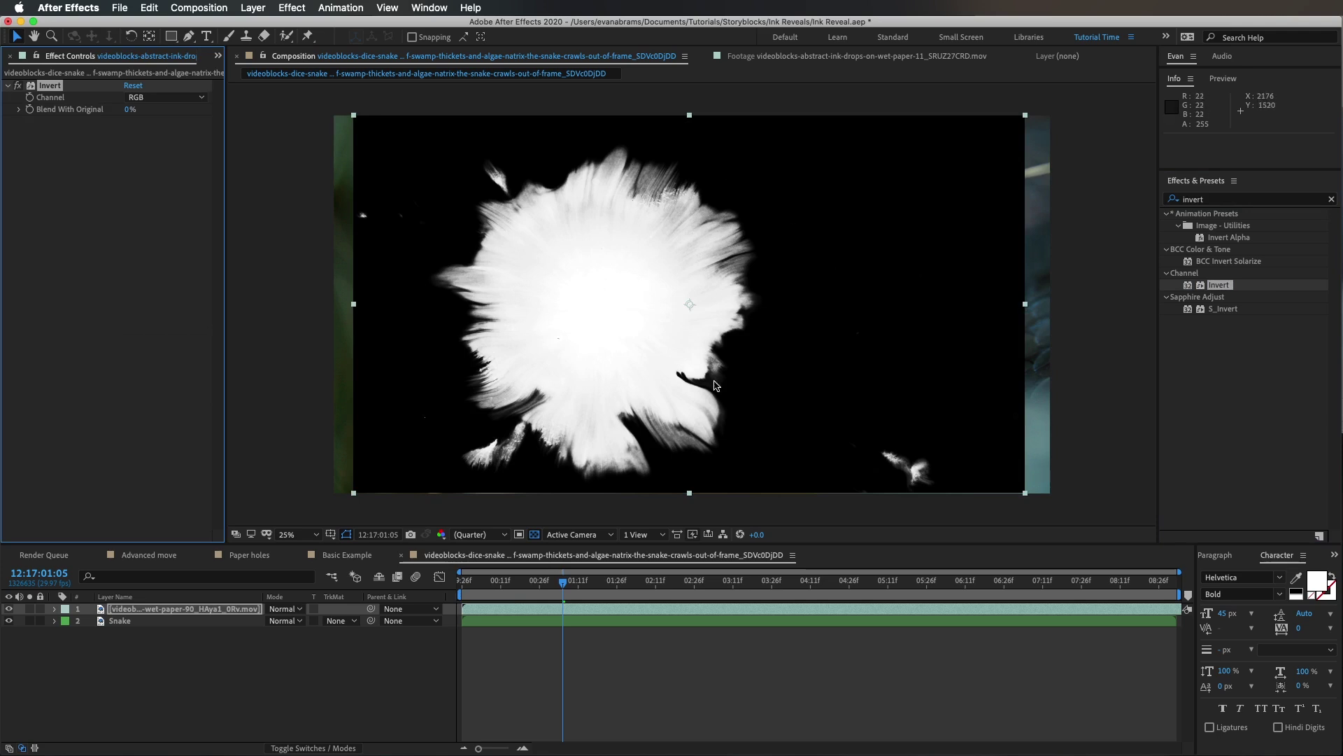
Scale up the ink drops layer and rotate it slightly counterclockwise so it covers the whole frame
drag(1024, 305, 1070, 301)
key(w)
mouse_move(1022, 314)
mouse_down()
mouse_move(1019, 295)
mouse_move(965, 318)
mouse_up()
key(v)
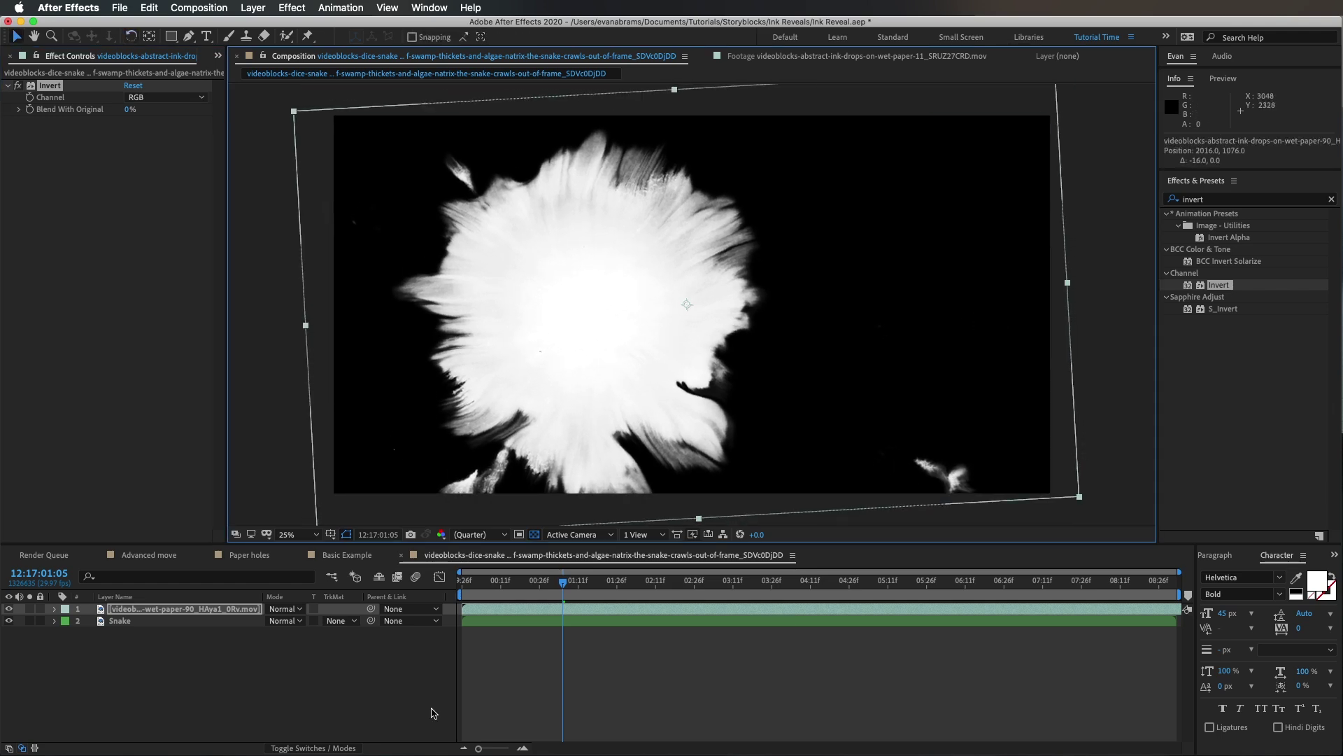
Set the Snake layer's track matte to Luma Matte from the ink clip and reposition the ink over the snake's head
click(352, 621)
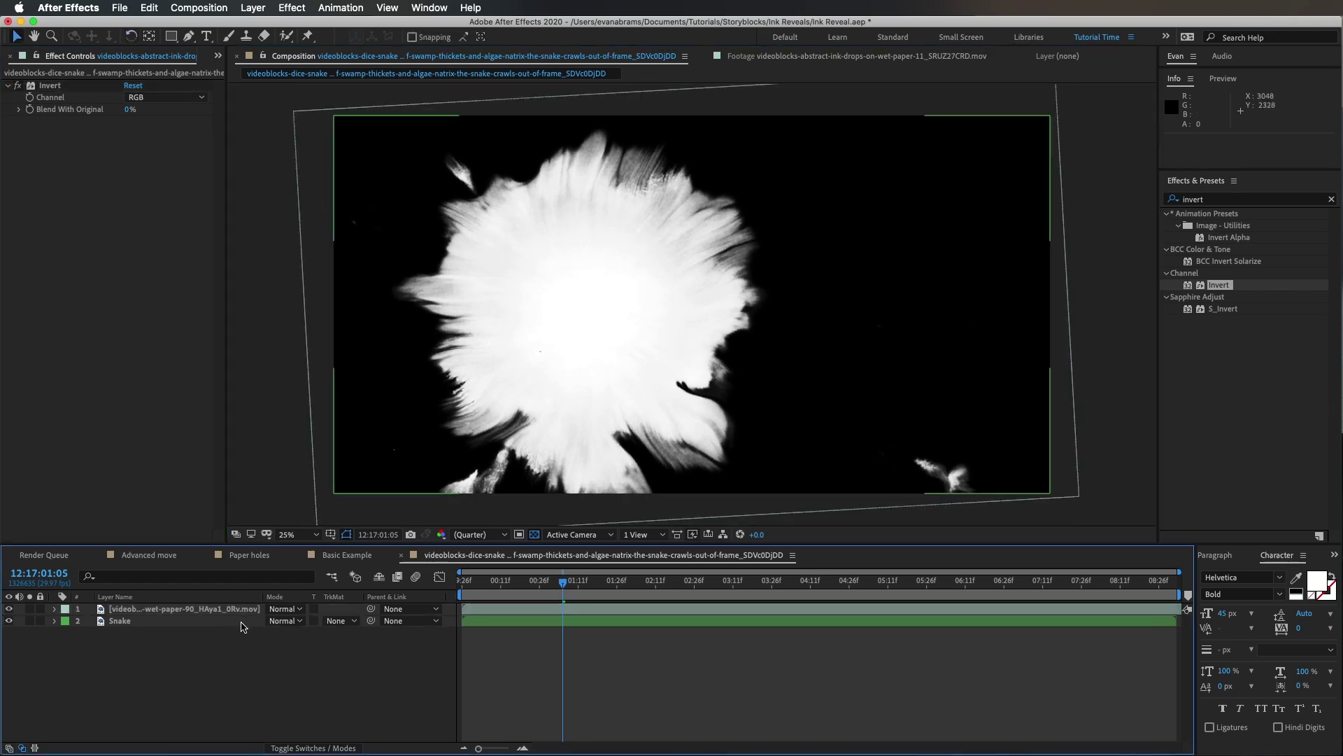
click(241, 623)
click(354, 622)
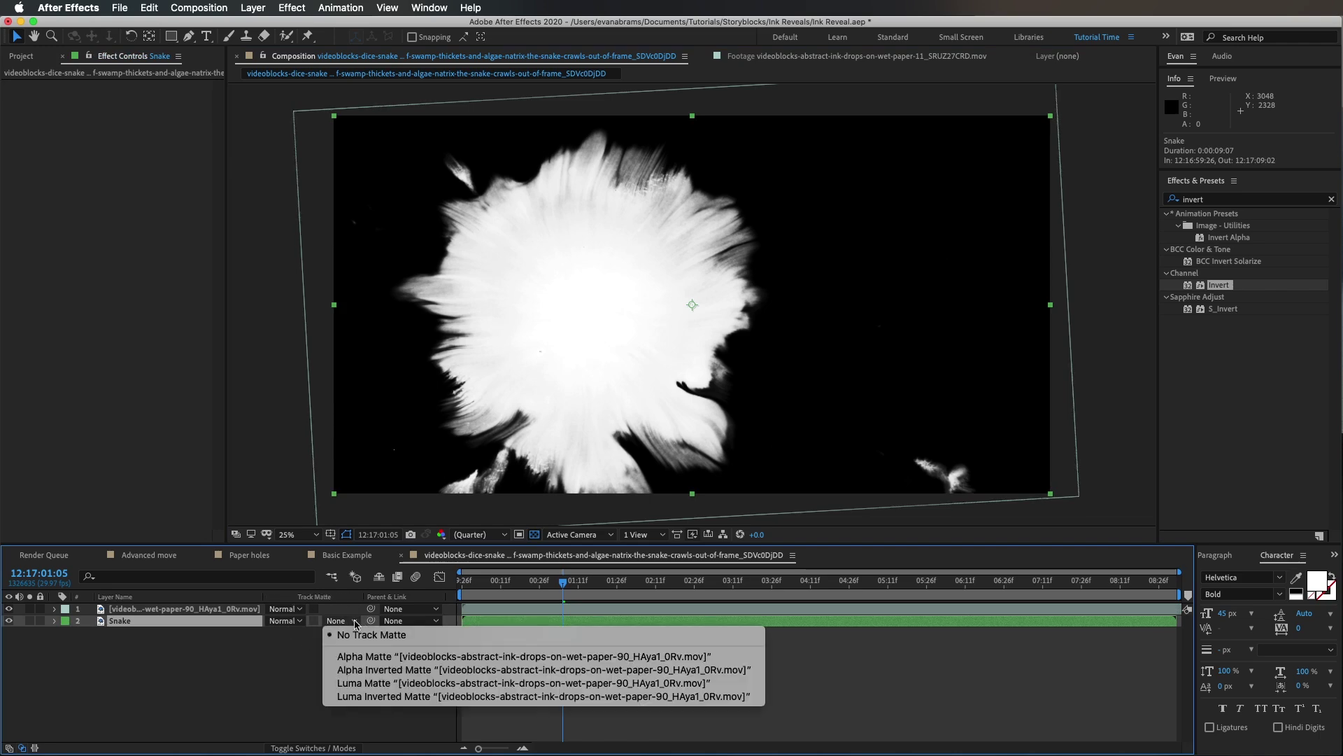
click(547, 682)
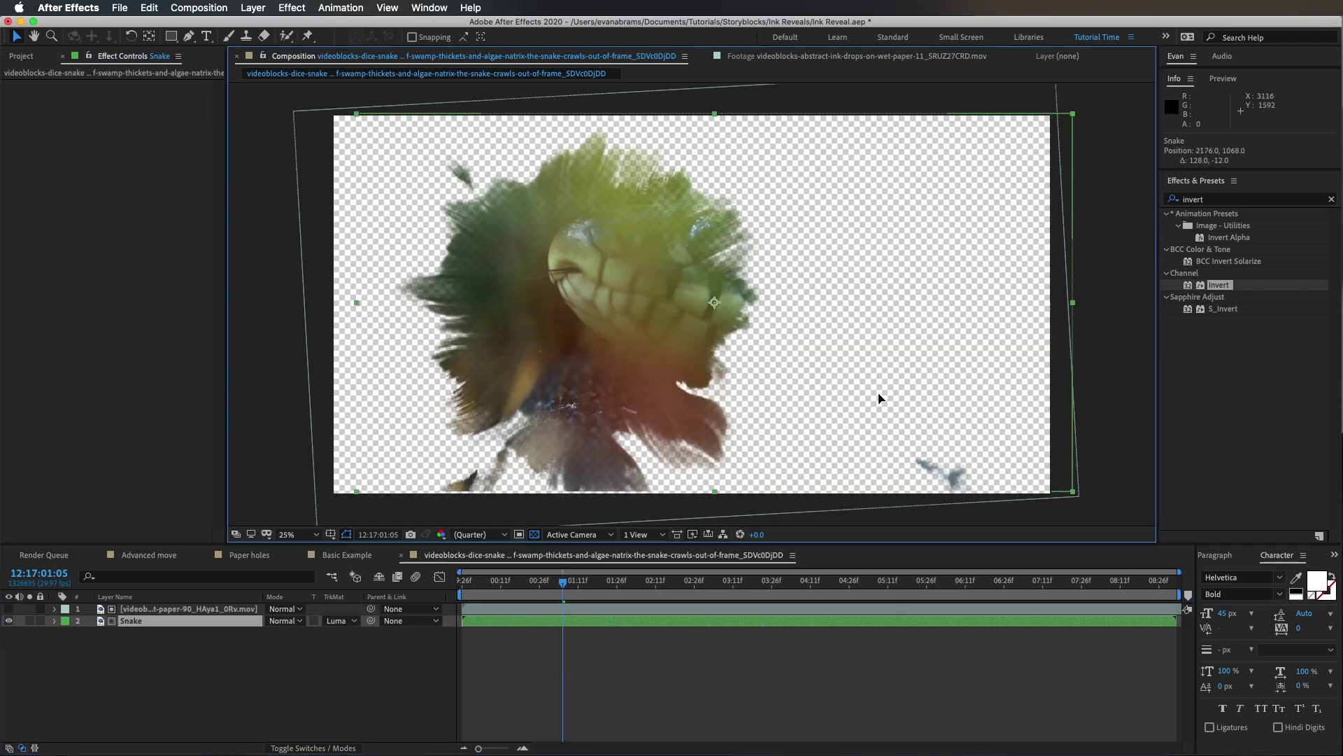
mouse_move(693, 355)
mouse_down()
mouse_move(760, 333)
mouse_move(732, 336)
mouse_up()
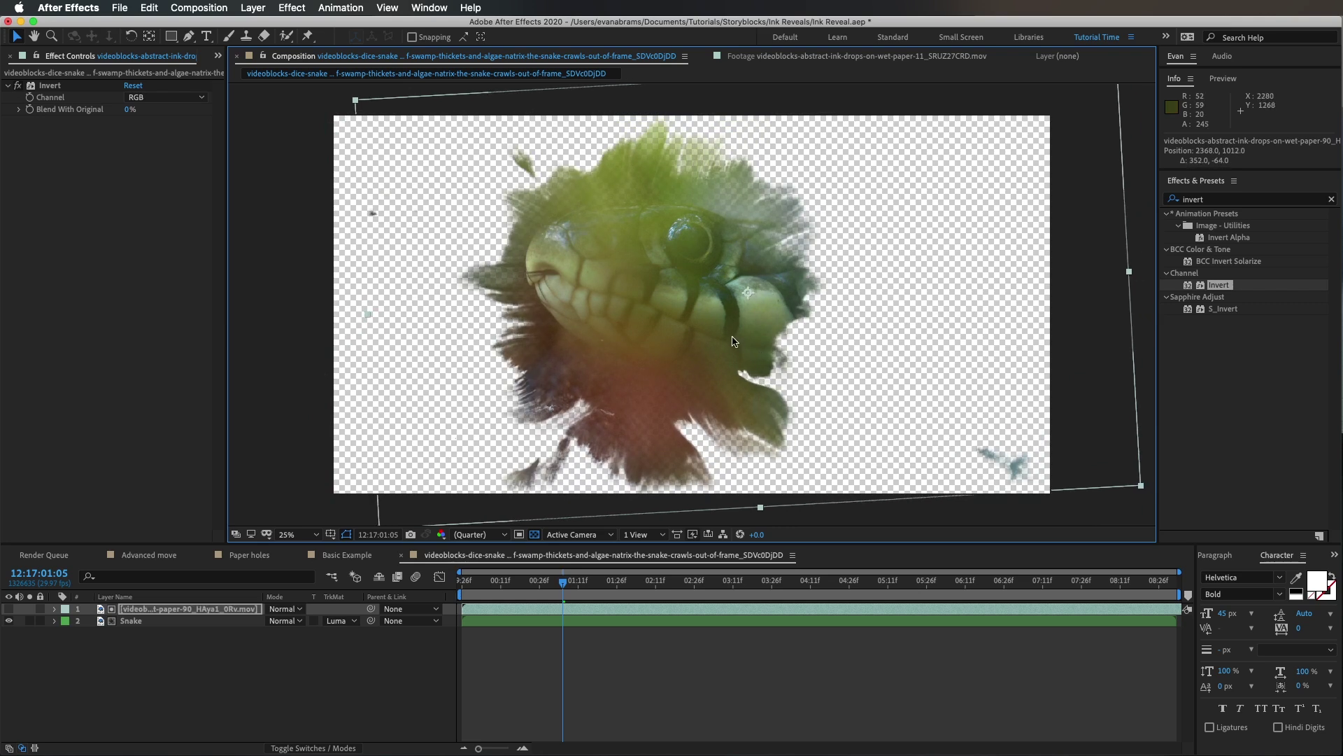
Toggle the ink matte layer's visibility to compare the black-and-white matte with the revealed snake
click(9, 609)
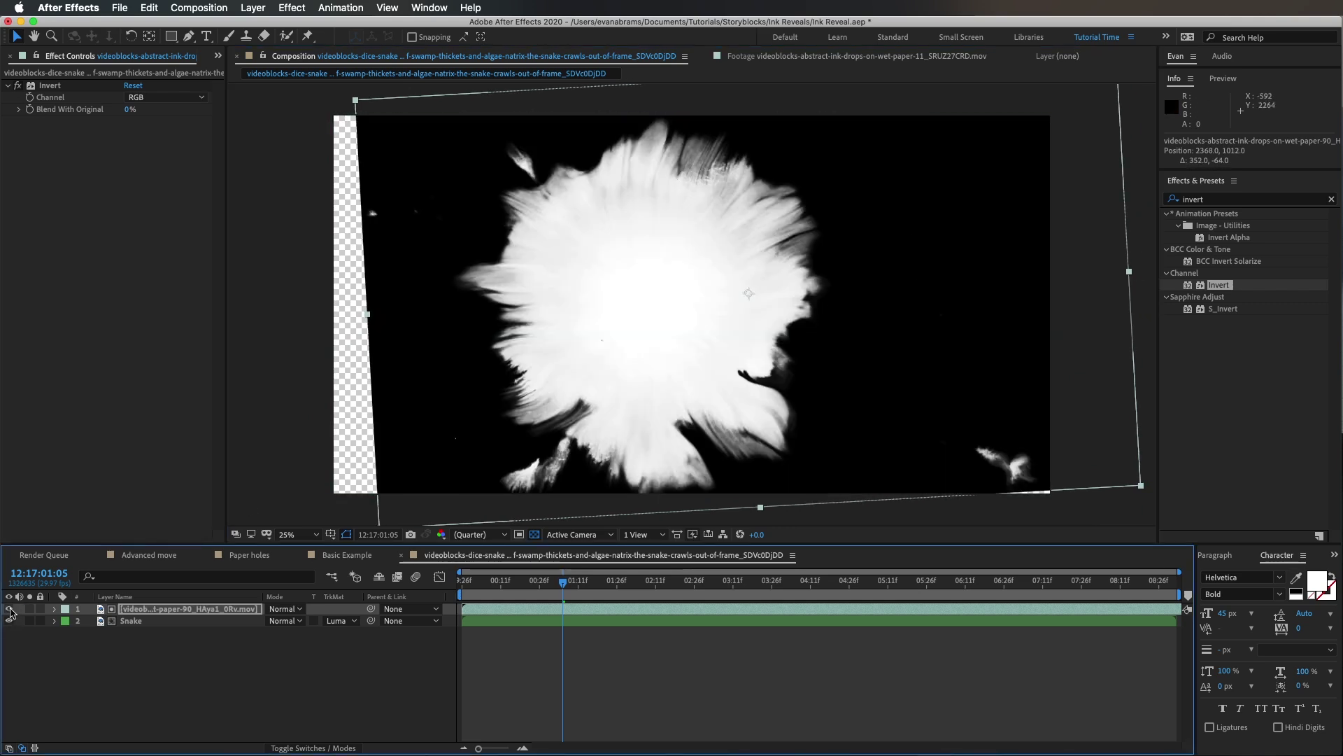
click(9, 608)
click(9, 609)
click(9, 609)
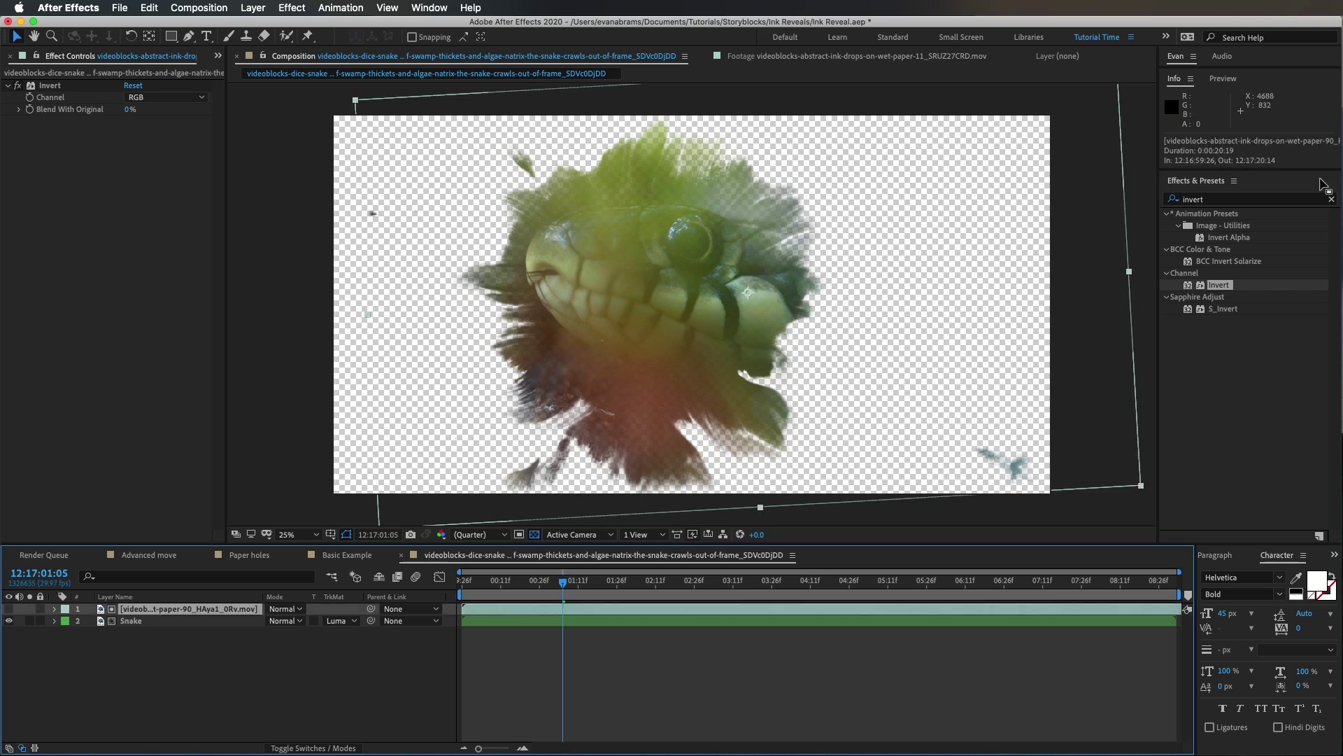
Try to tighten the ink matte with a Levels effect by adjusting its input black and white points
click(1252, 200)
text(levels)
drag(1246, 311, 444, 360)
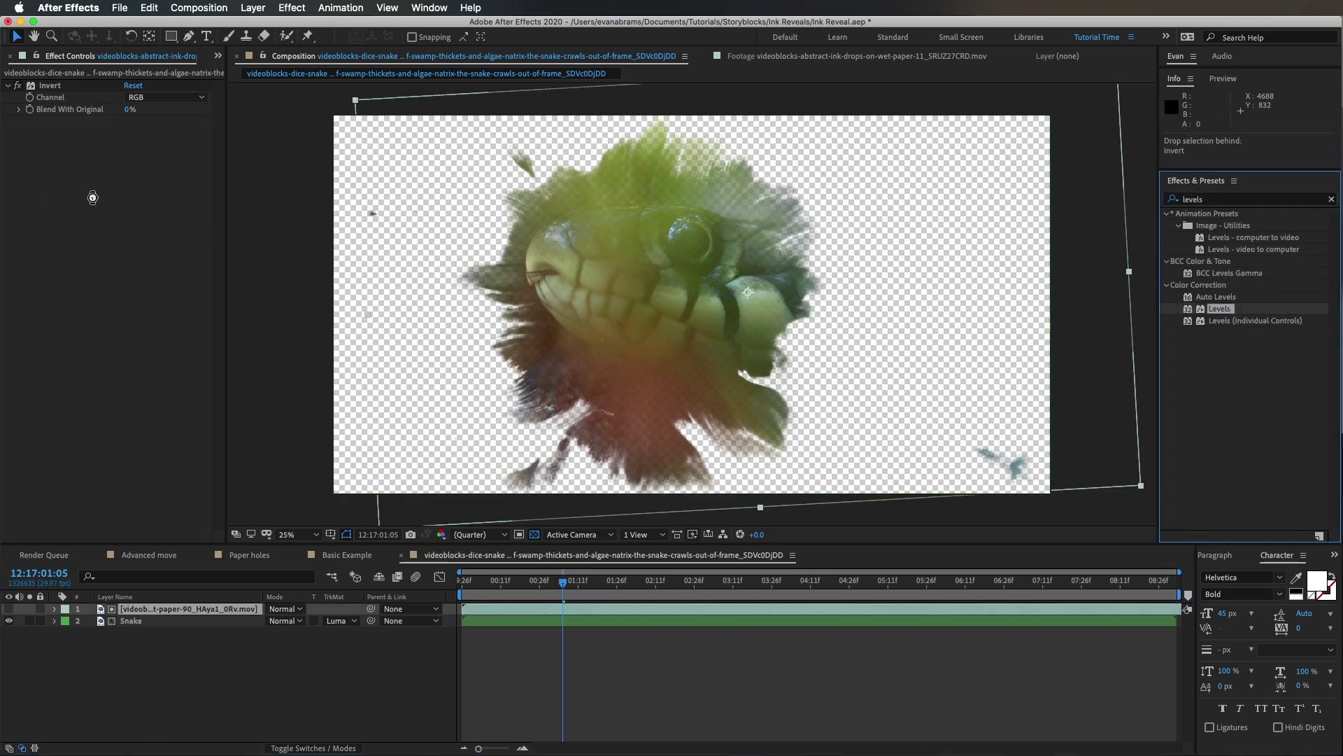
drag(226, 203, 253, 198)
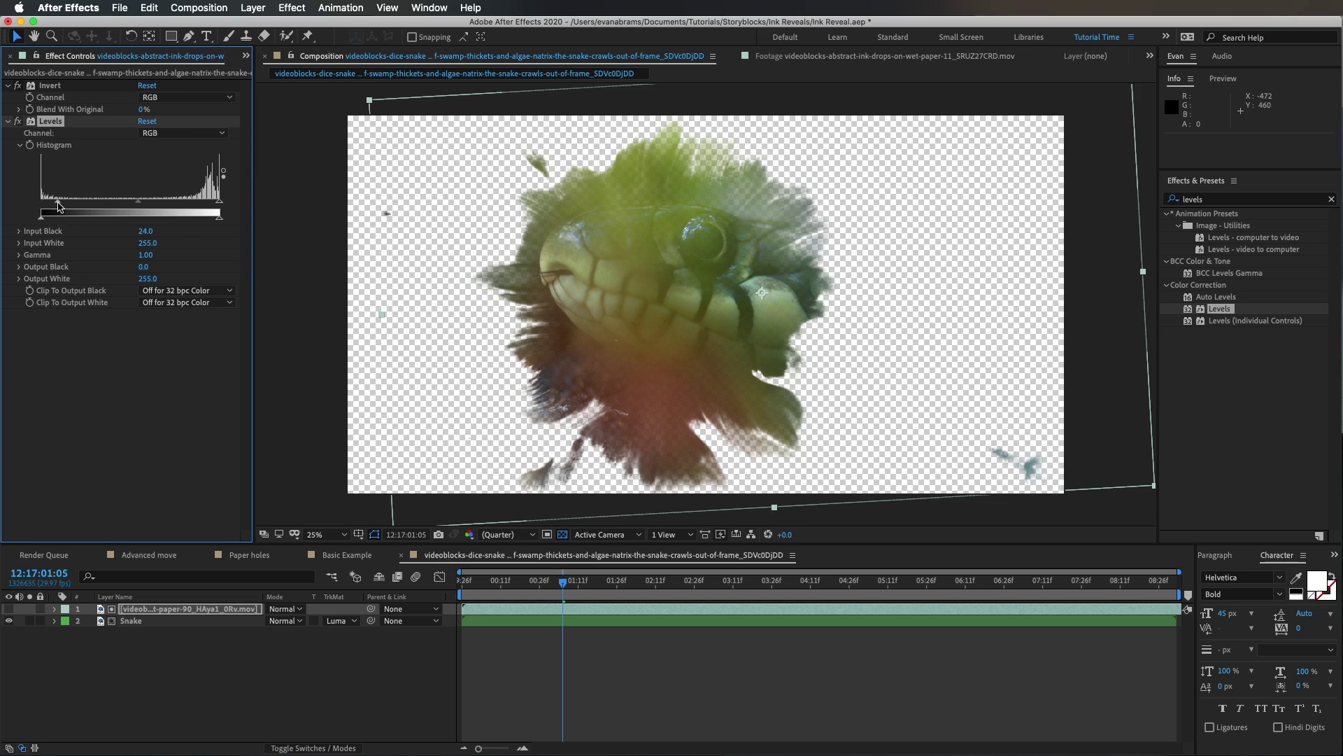
drag(58, 202, 25, 207)
mouse_move(219, 202)
mouse_down()
mouse_move(94, 206)
mouse_move(233, 214)
mouse_up()
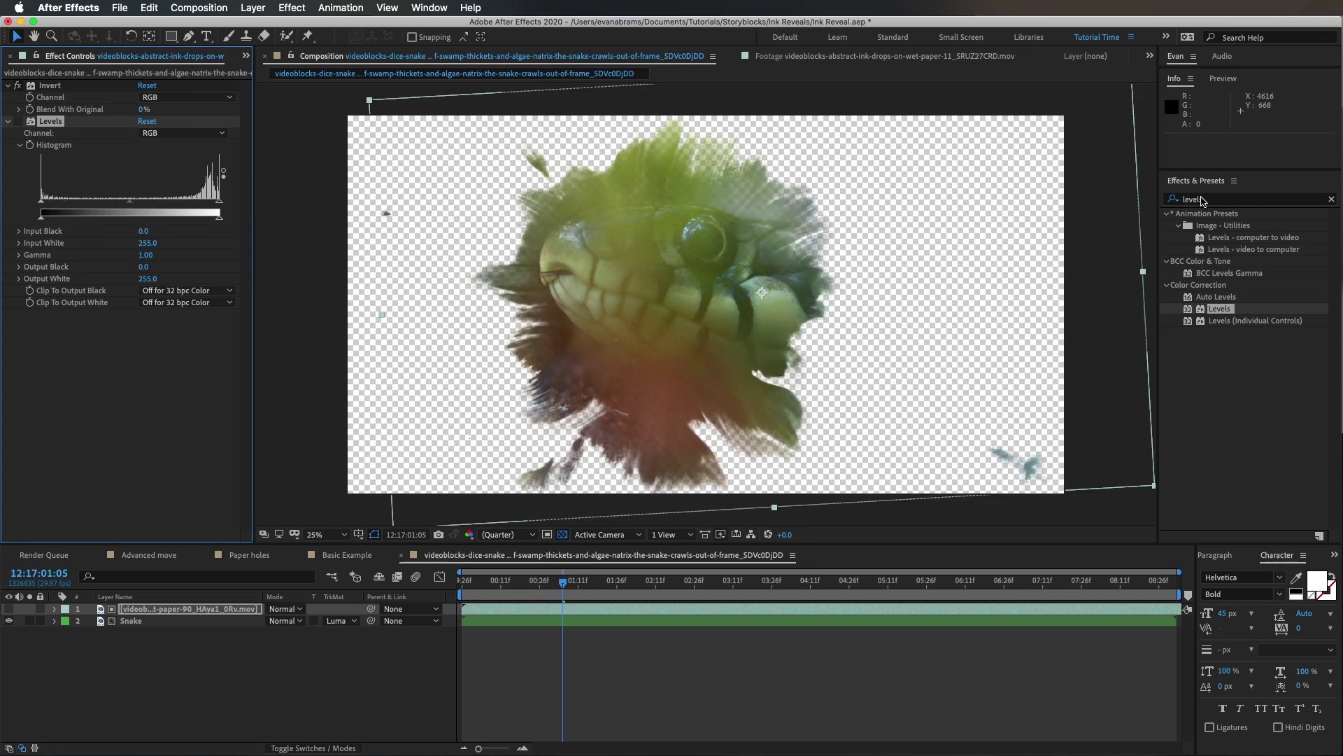
Apply the Curves effect to the ink matte layer and collapse the Levels effect's settings
double_click(1201, 199)
text(curves)
drag(1220, 261, 370, 413)
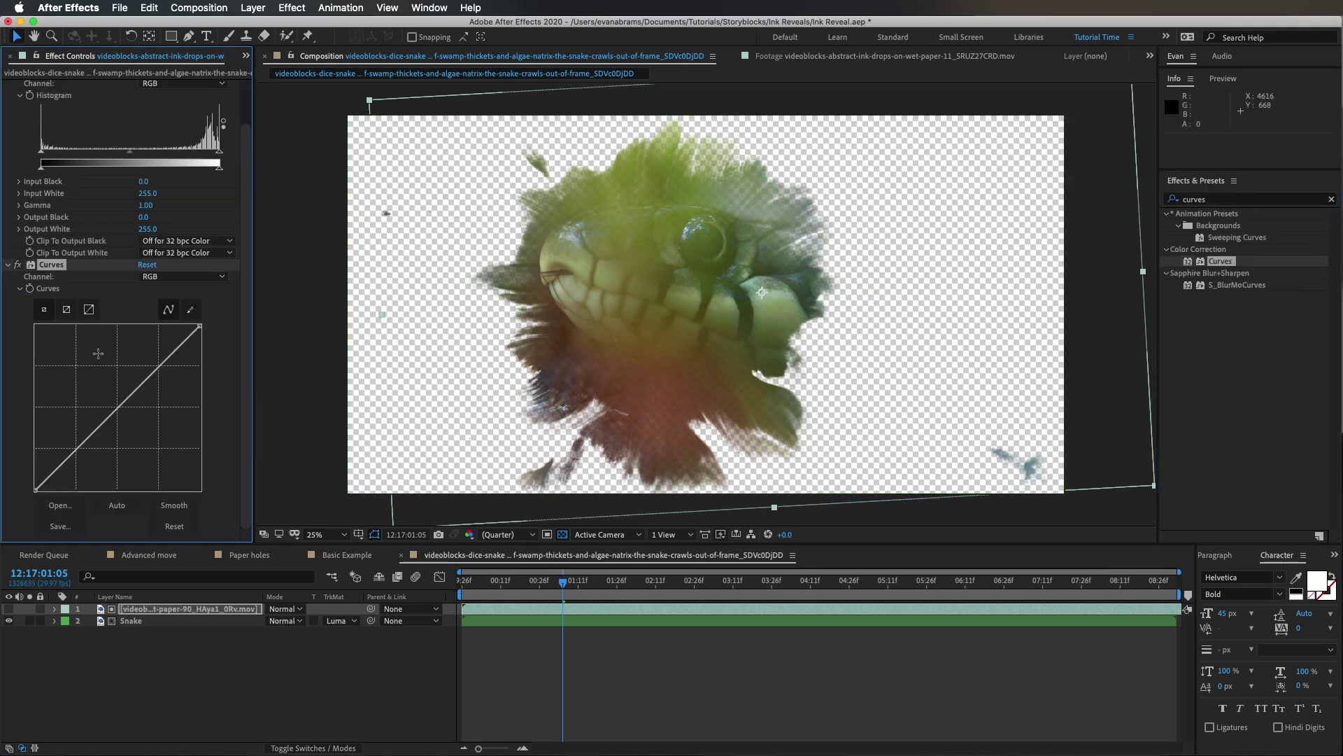
scroll(25, 116, up, 2)
click(8, 121)
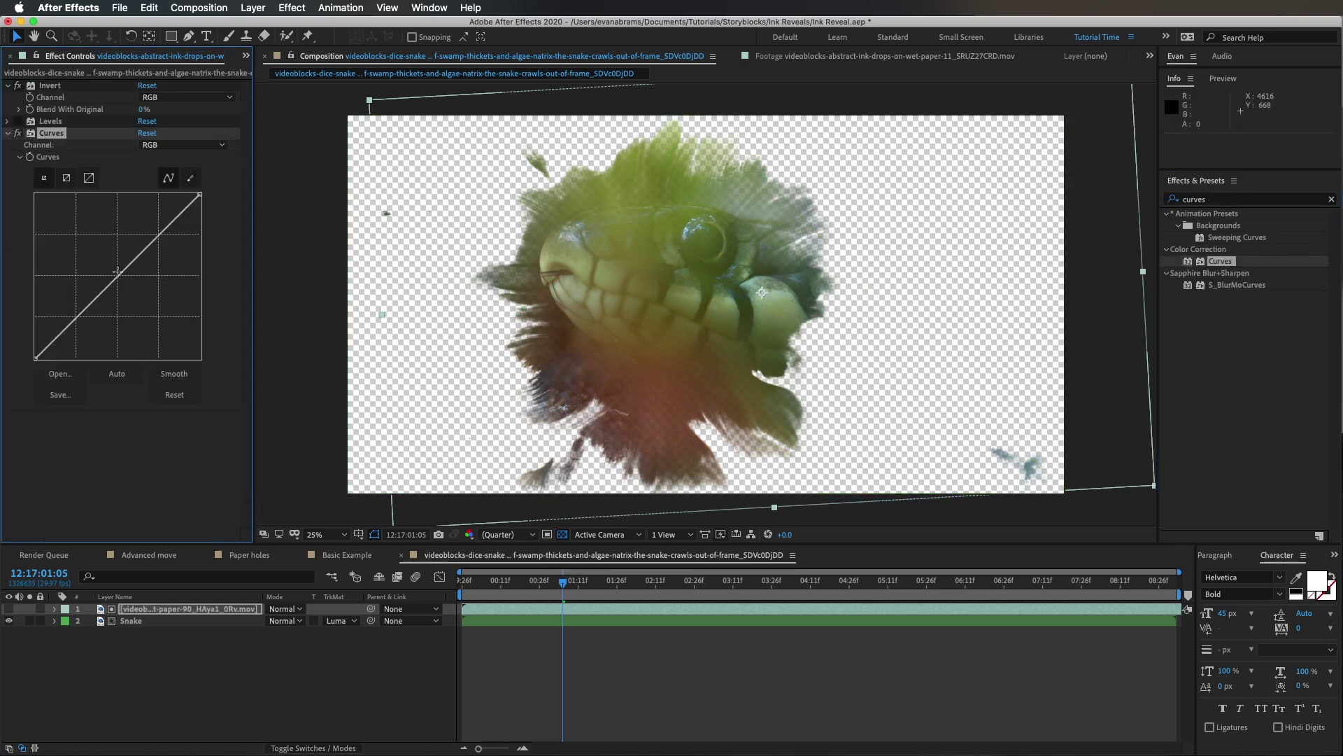
Shape the RGB curve into a steep S-curve to raise the contrast of the ink matte's edges
mouse_move(118, 272)
mouse_down()
mouse_move(90, 242)
mouse_move(166, 305)
mouse_move(98, 248)
mouse_move(140, 290)
mouse_move(127, 278)
mouse_up()
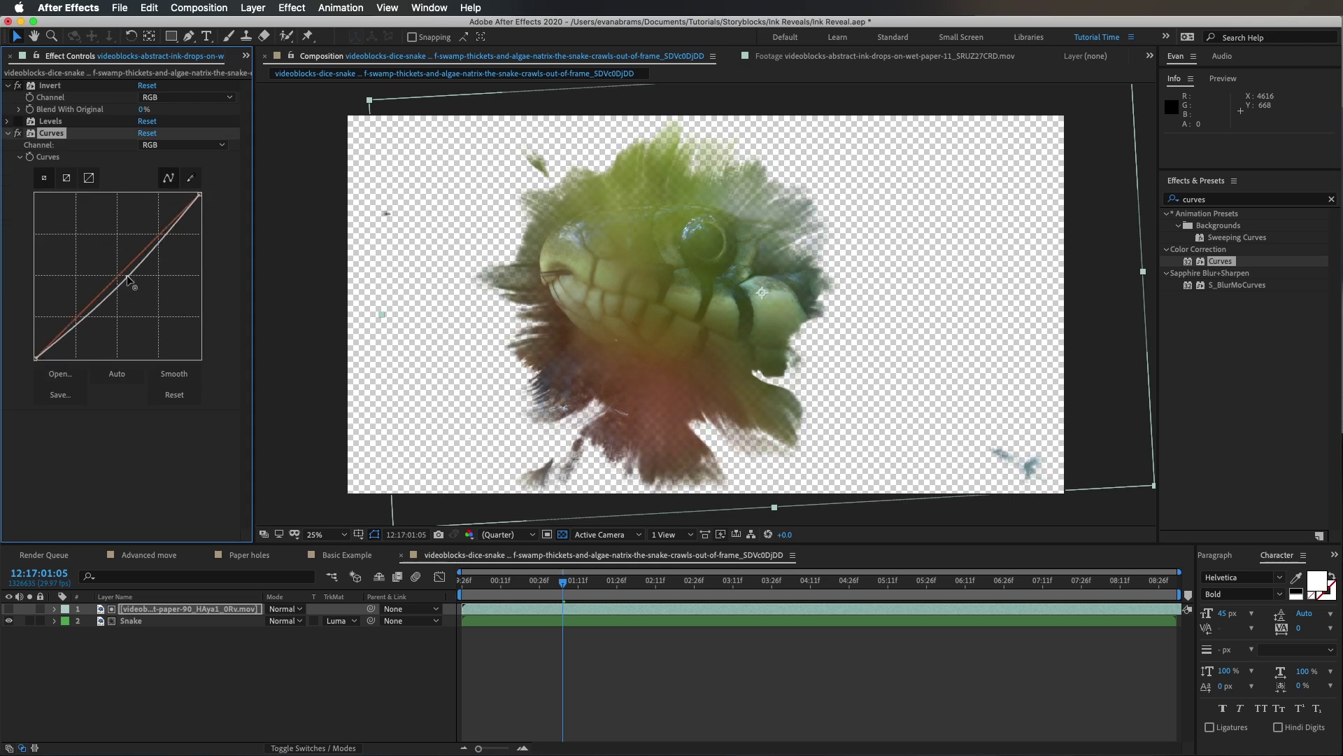
click(166, 398)
drag(199, 195, 154, 208)
drag(98, 273, 110, 313)
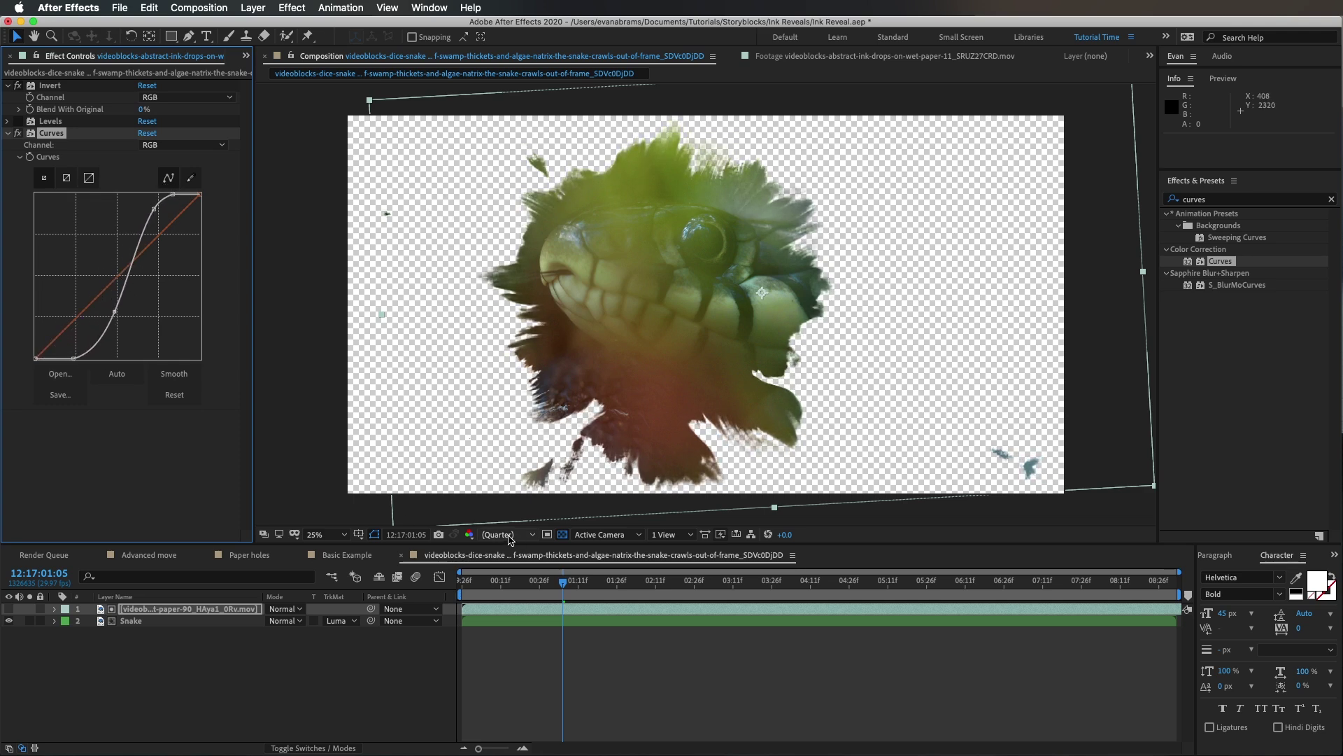
Enable time remapping on the ink matte layer, with the full layer durations in view
mouse_move(563, 582)
mouse_down()
mouse_move(495, 582)
mouse_move(677, 560)
mouse_up()
click(591, 672)
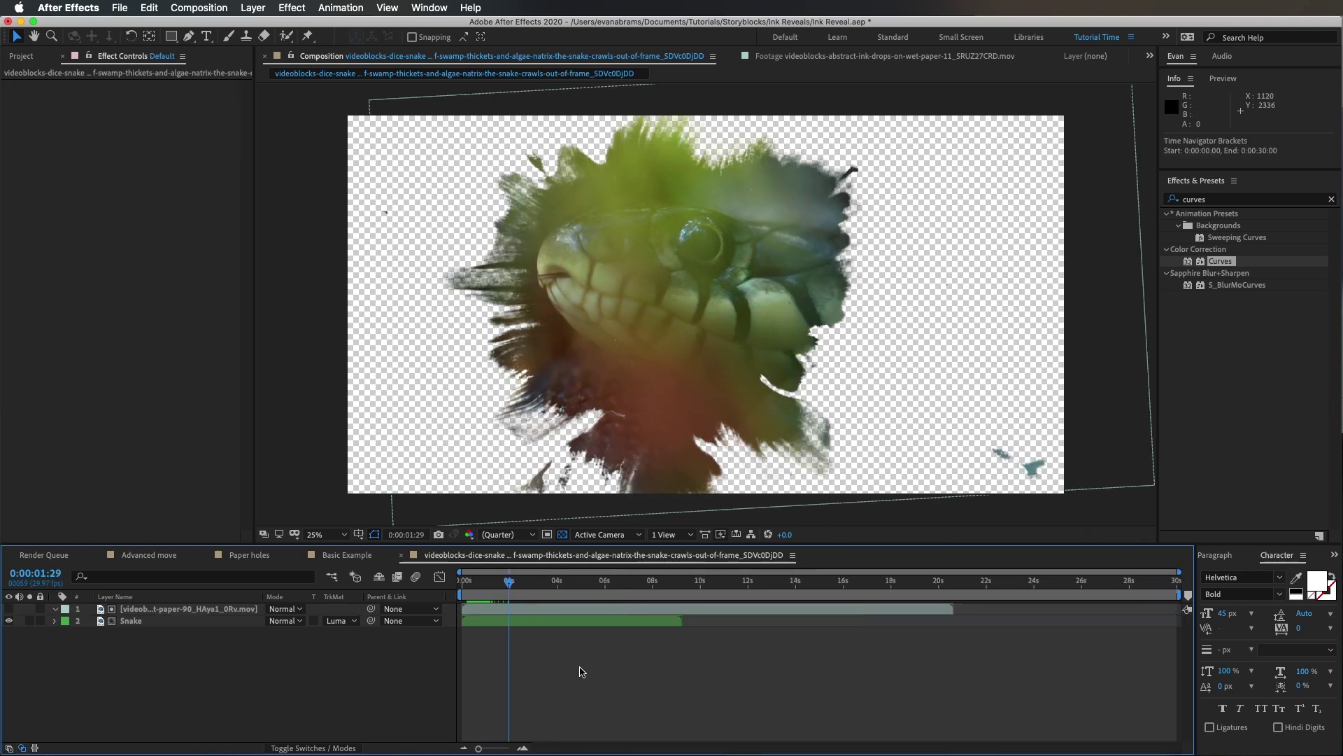
click(528, 609)
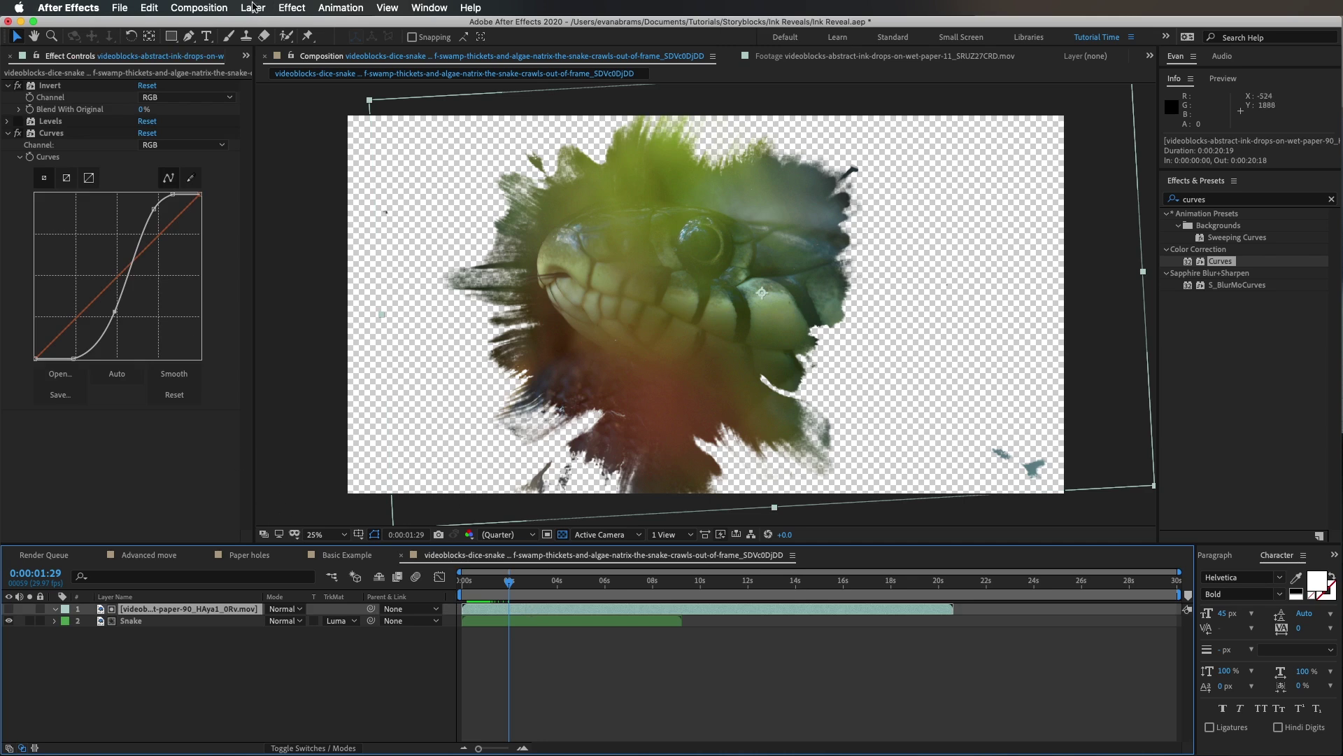
click(253, 7)
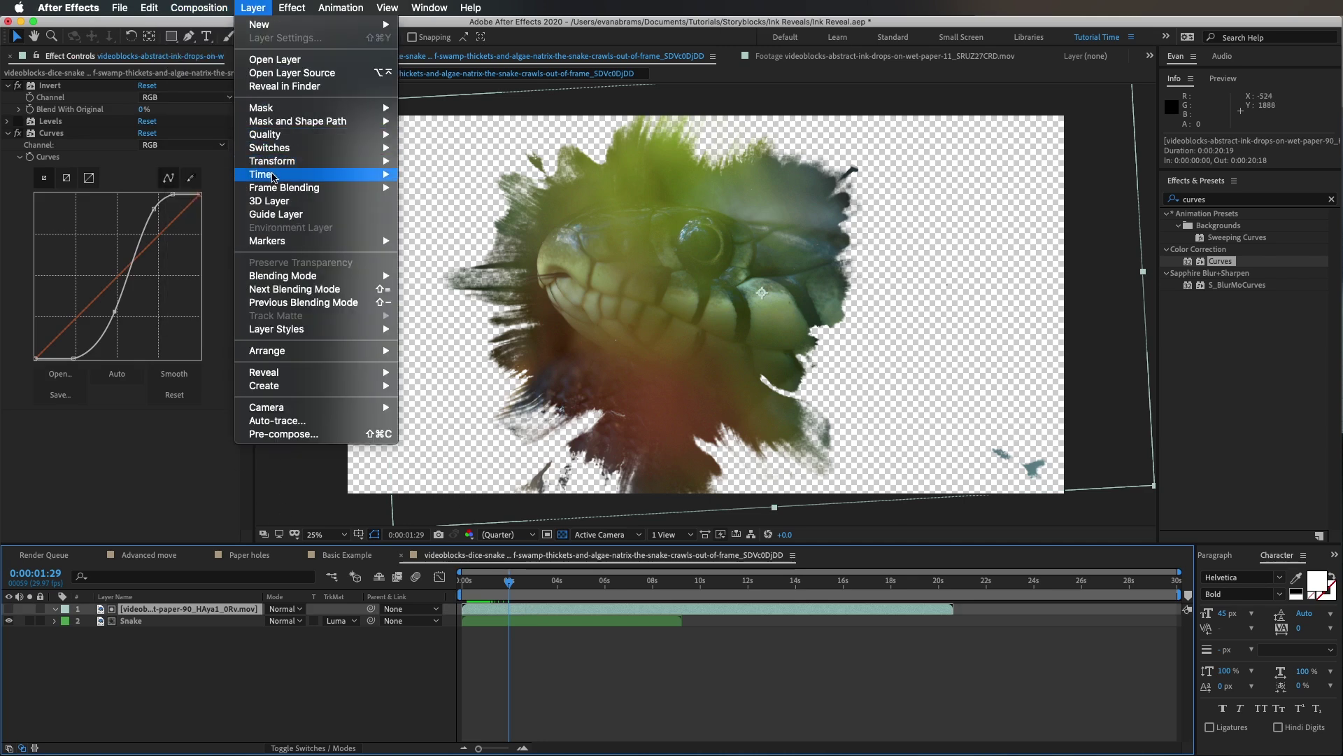
mouse_move(273, 176)
click(449, 176)
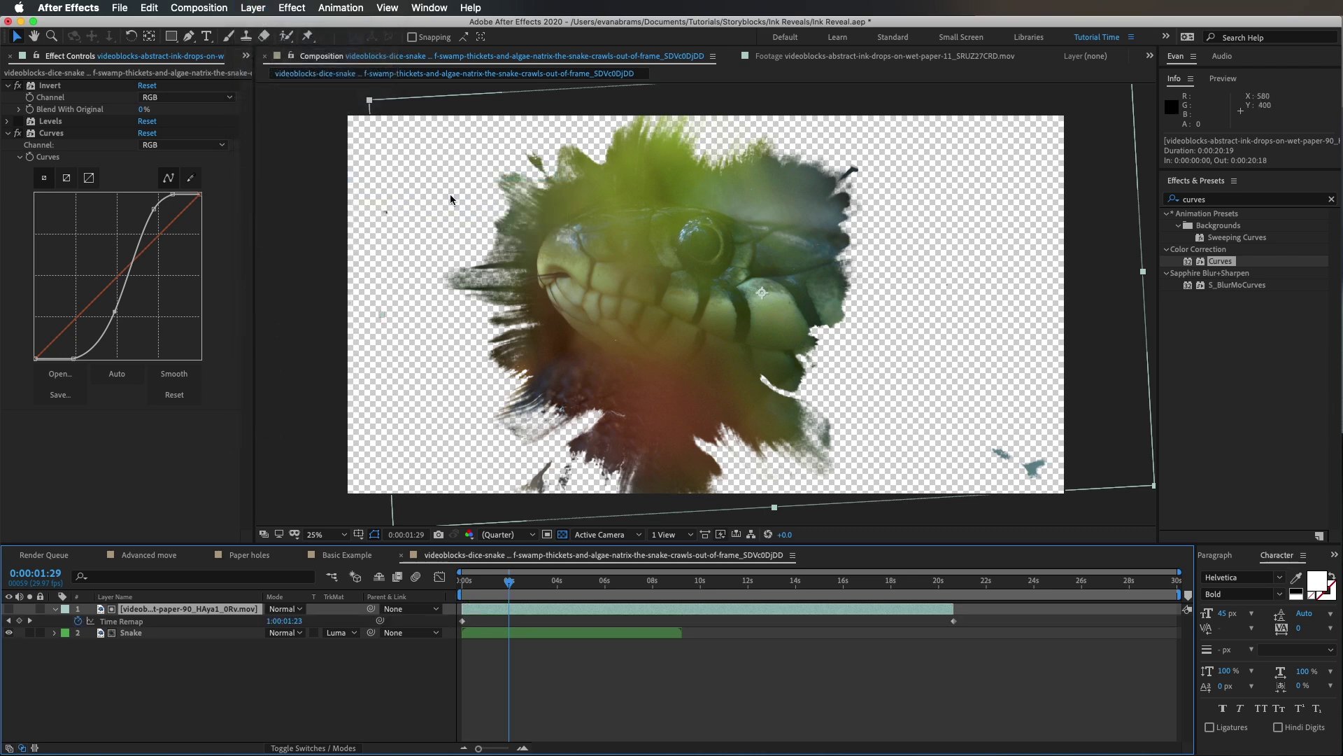
click(140, 621)
click(1008, 685)
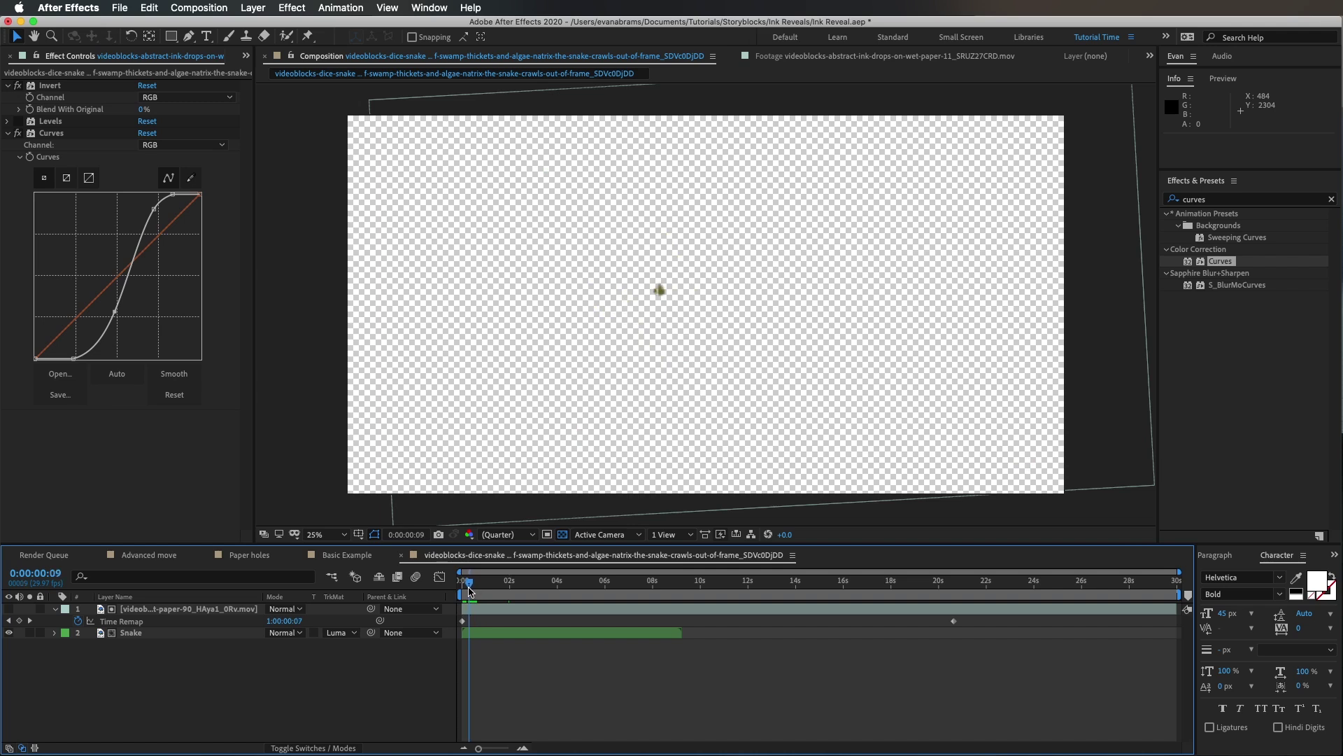
Add a Time Remap keyframe at 0:00:02:07, move it earlier to 0:00:01:04, and play the reveal from the start
drag(468, 591, 515, 594)
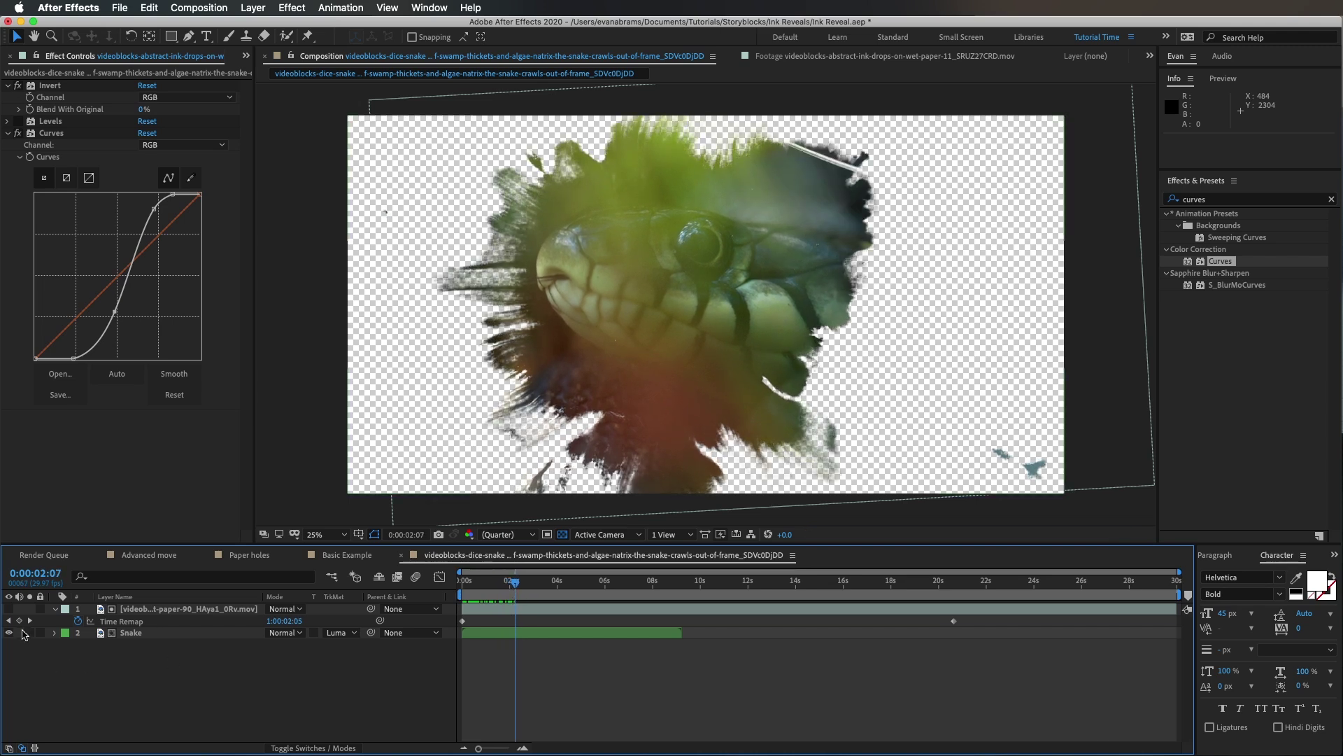
click(19, 620)
drag(517, 620, 490, 621)
key(Home)
key(space)
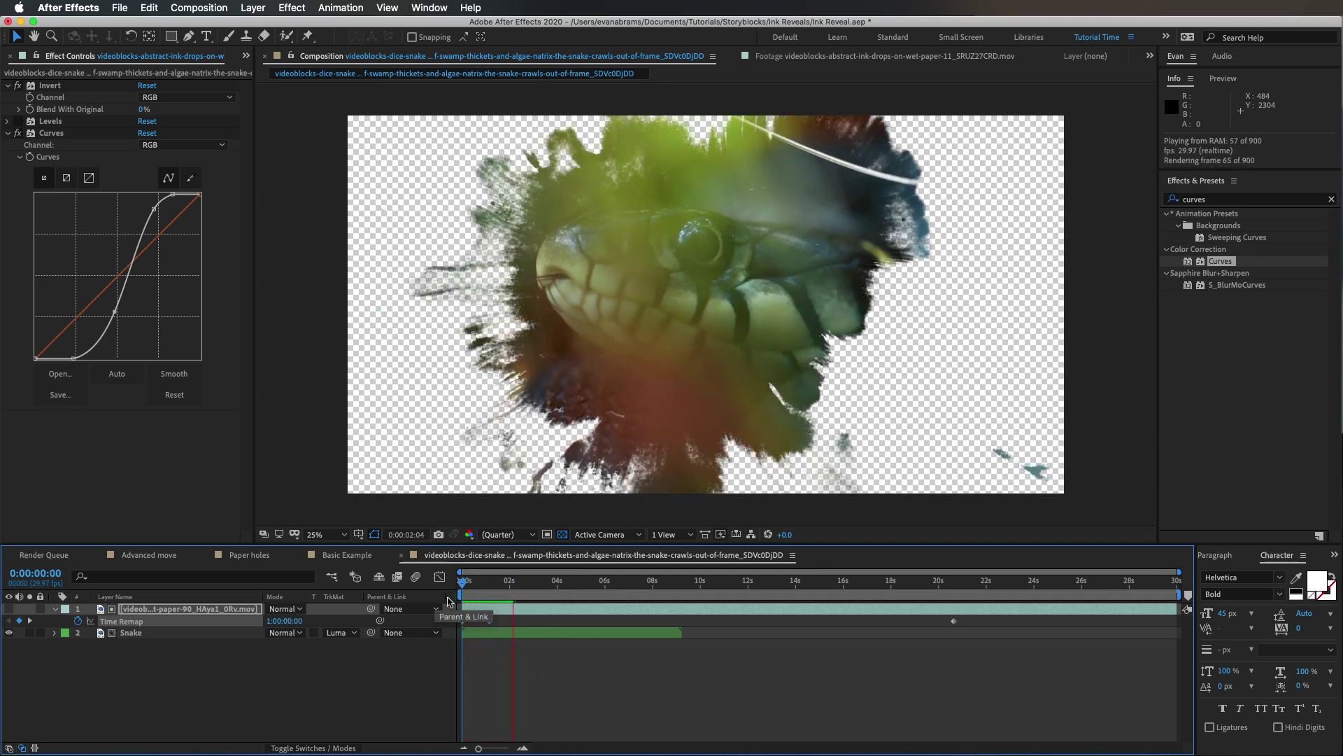
Apply Easy Ease In to the Time Remap keyframe at 0:00:01:04
click(490, 596)
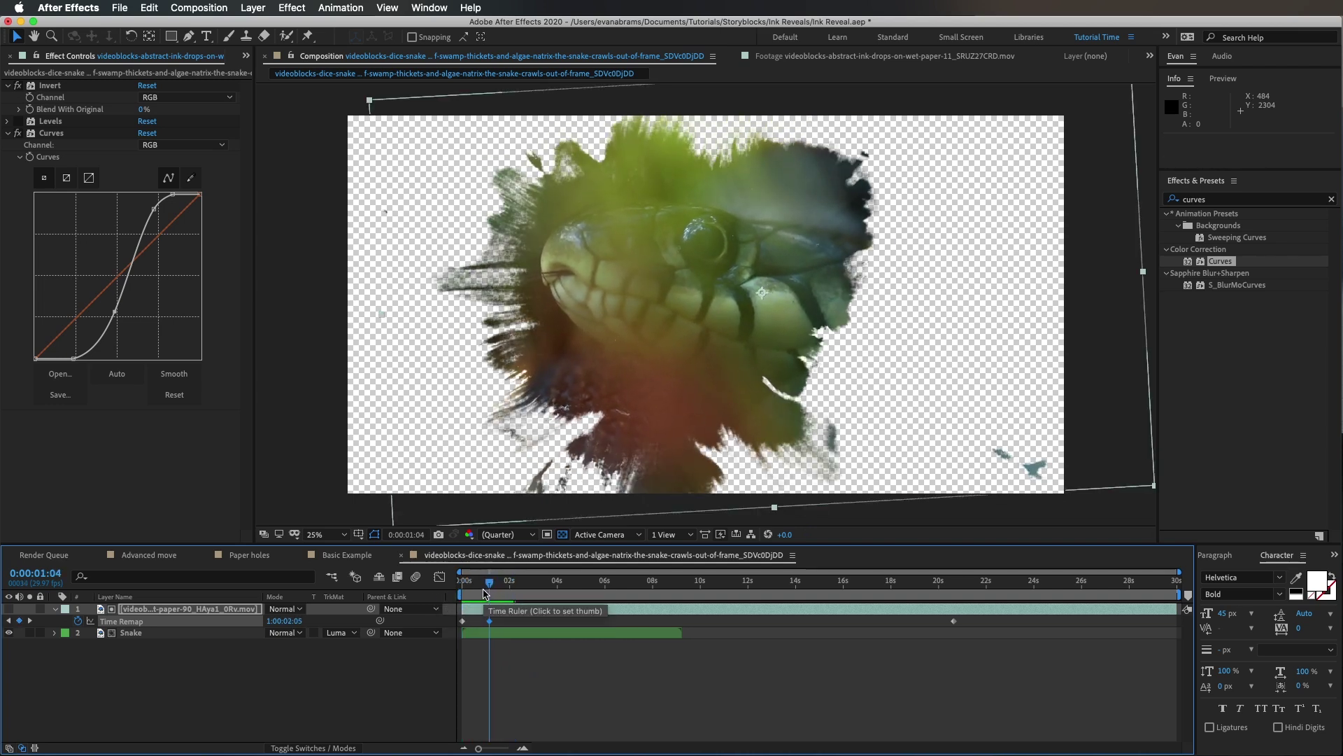
right_click(489, 621)
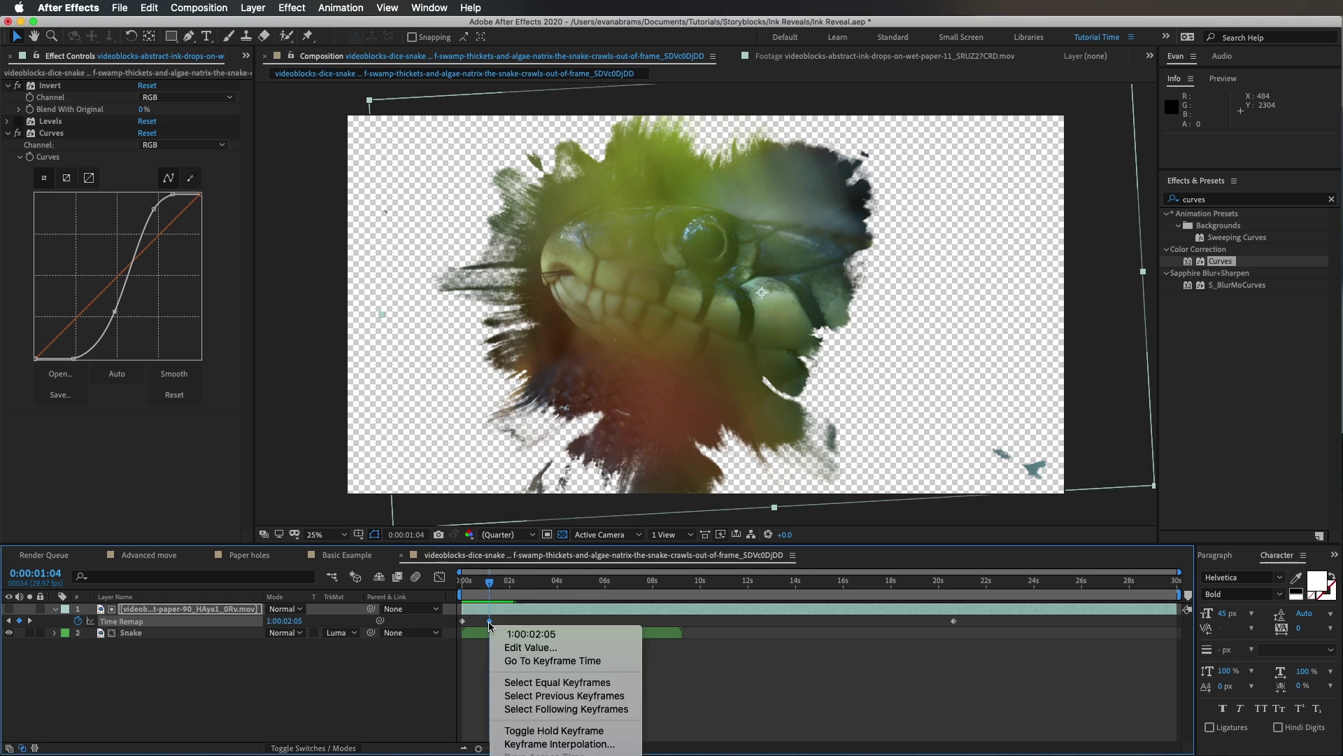
click(473, 639)
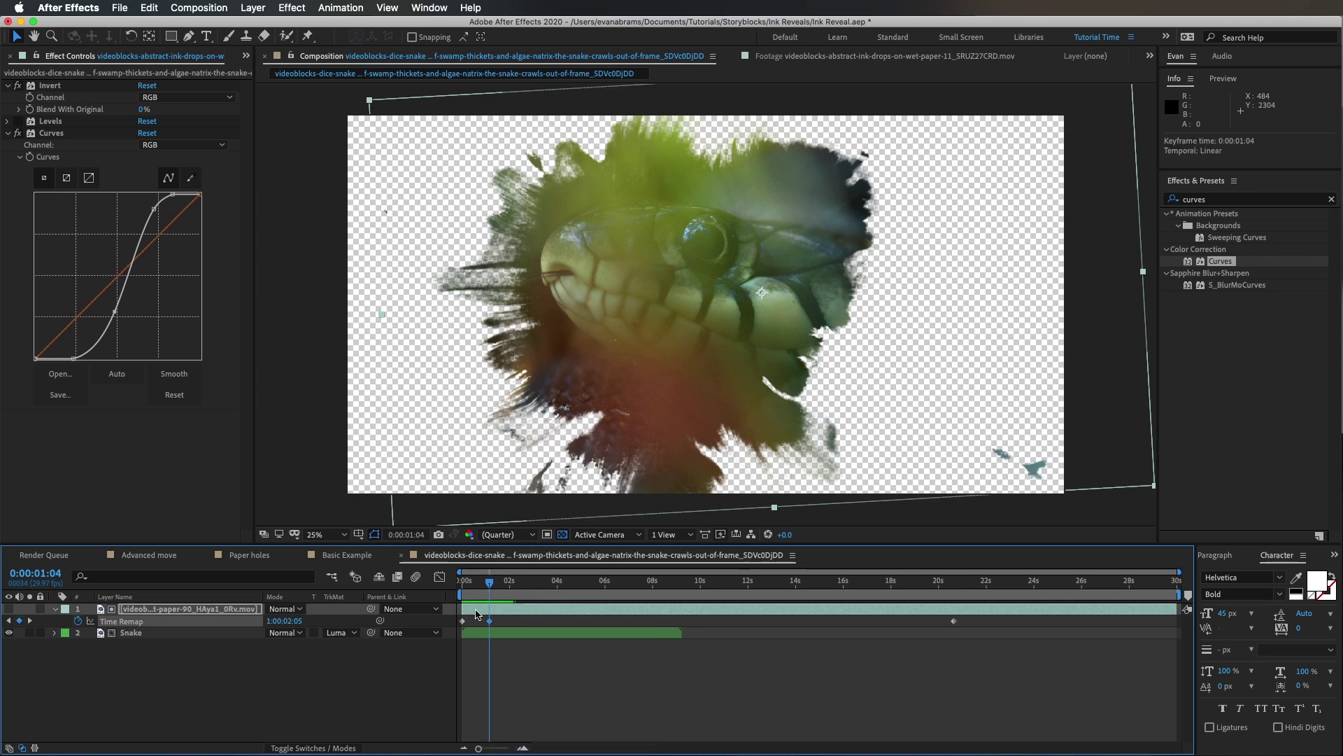
click(341, 7)
mouse_move(449, 143)
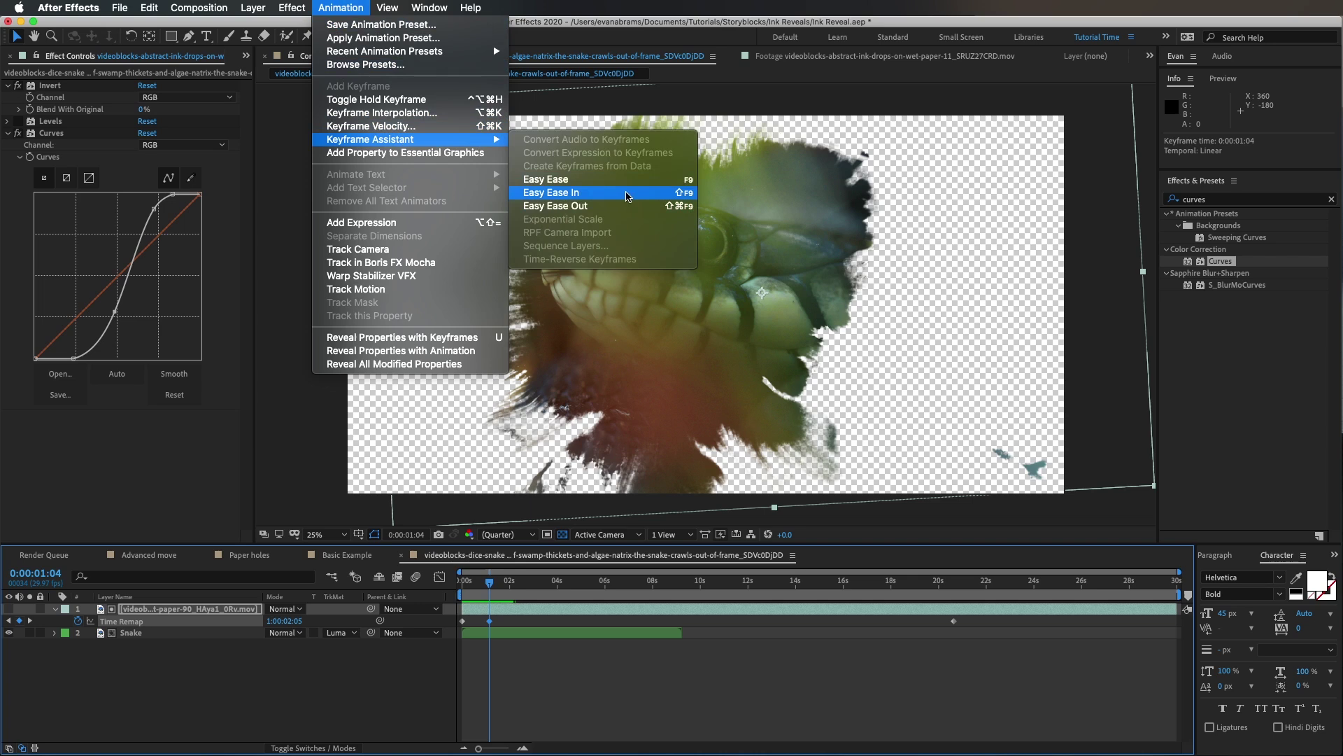
click(632, 197)
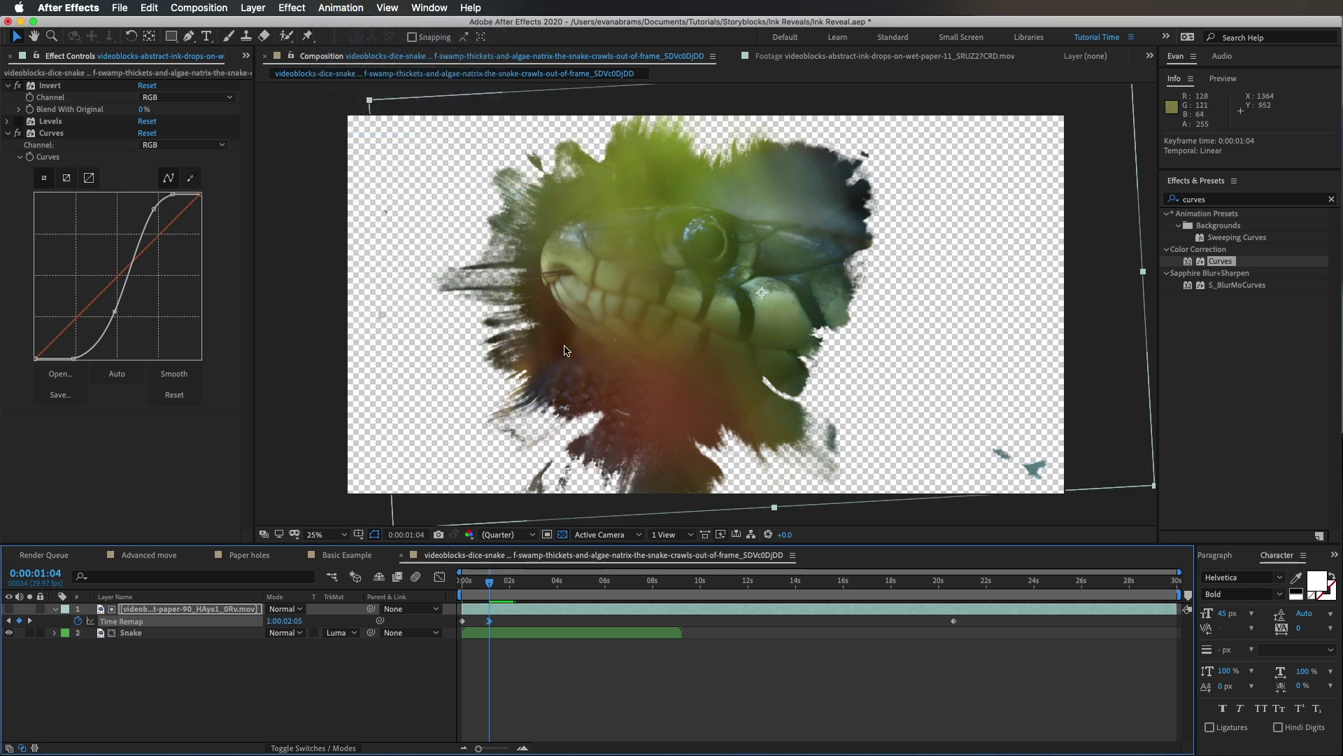
Reshape the Time Remap value graph by lengthening and tilting the incoming handle of the 0:00:01:04 keyframe
click(441, 578)
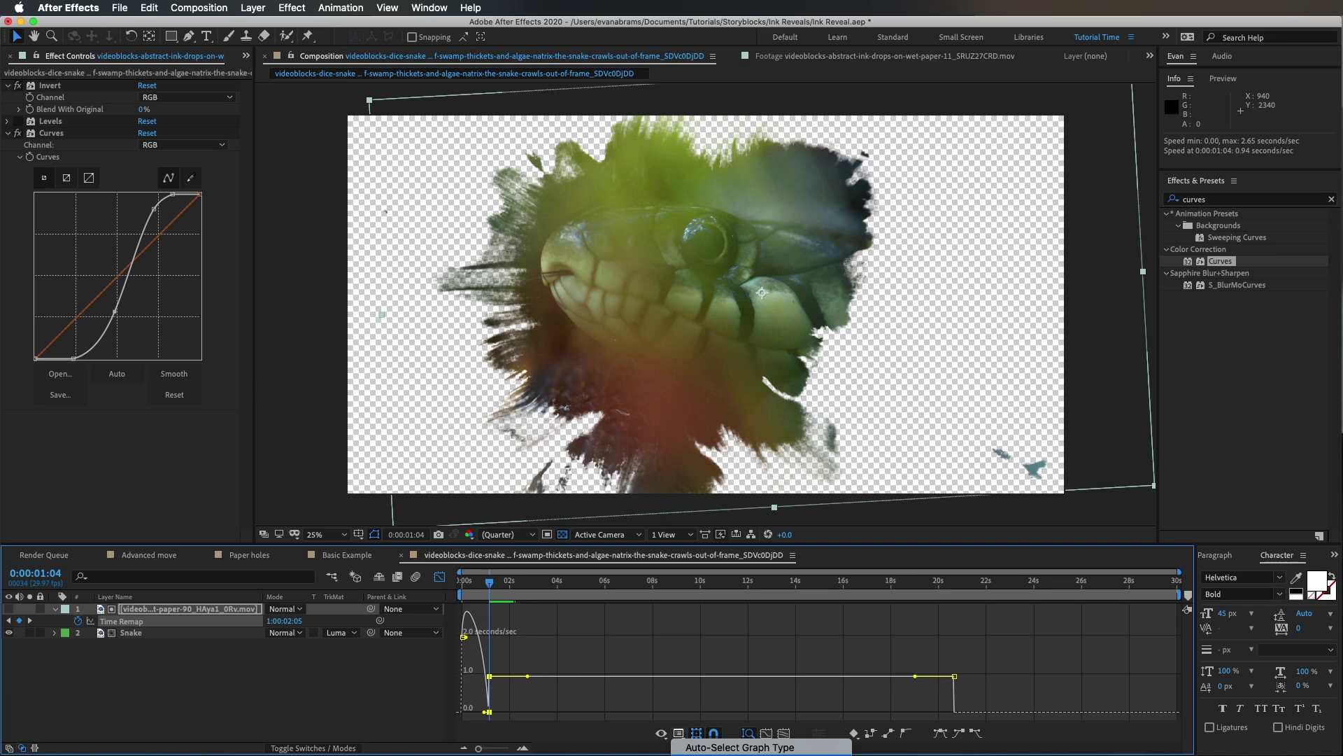
click(706, 754)
scroll(481, 700, up, 6)
scroll(566, 714, left, 4)
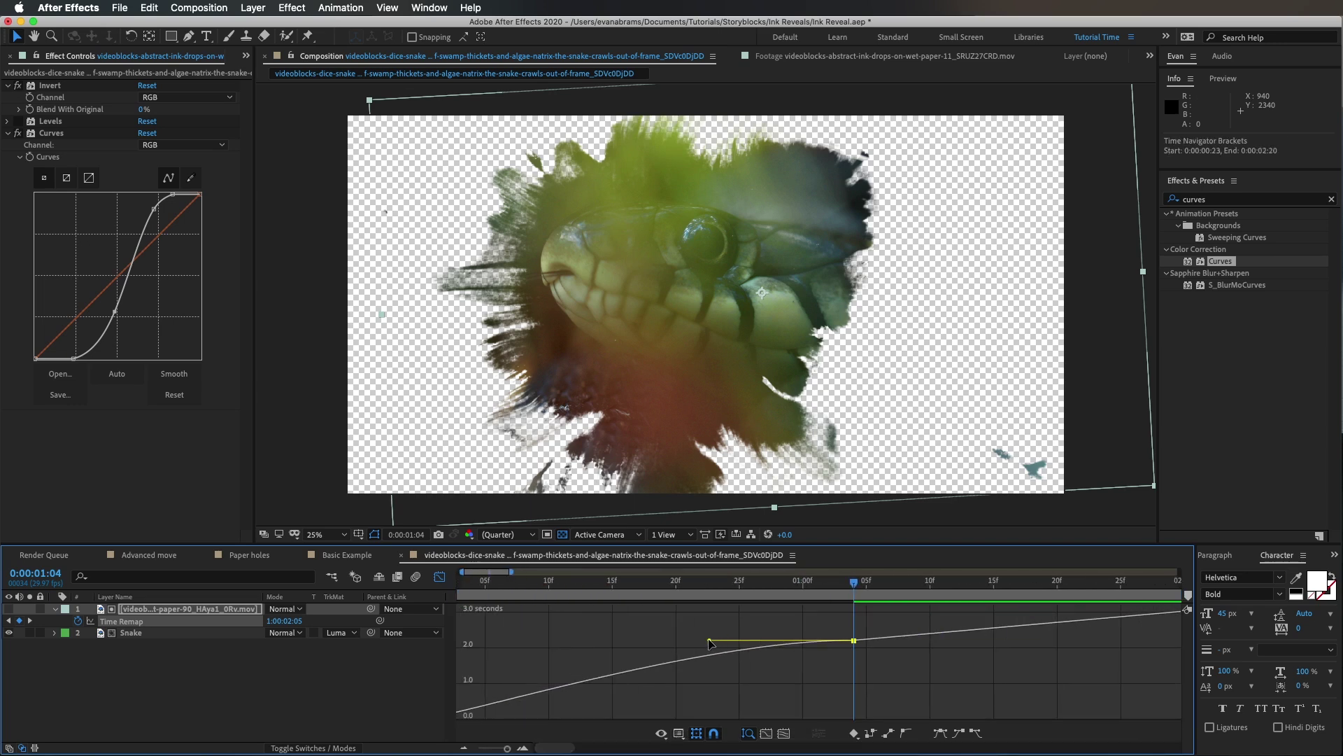
drag(710, 643, 702, 658)
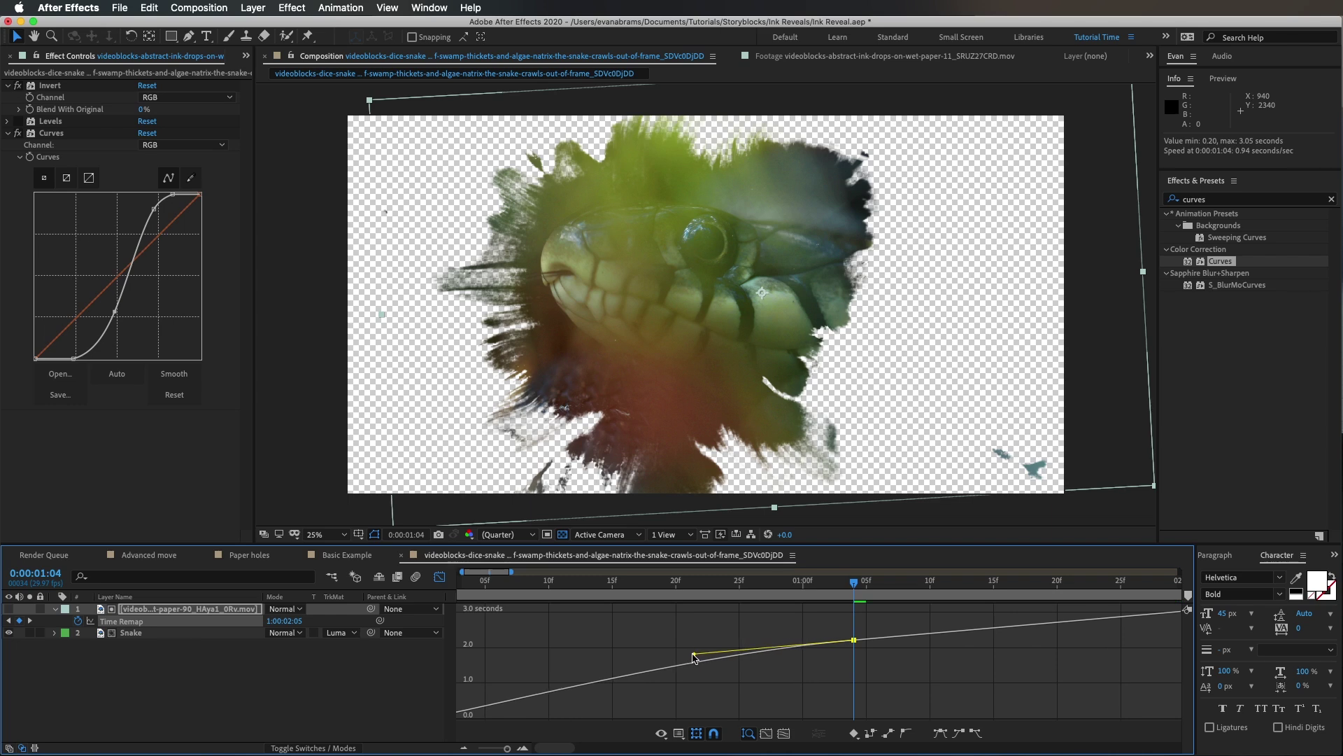
key(space)
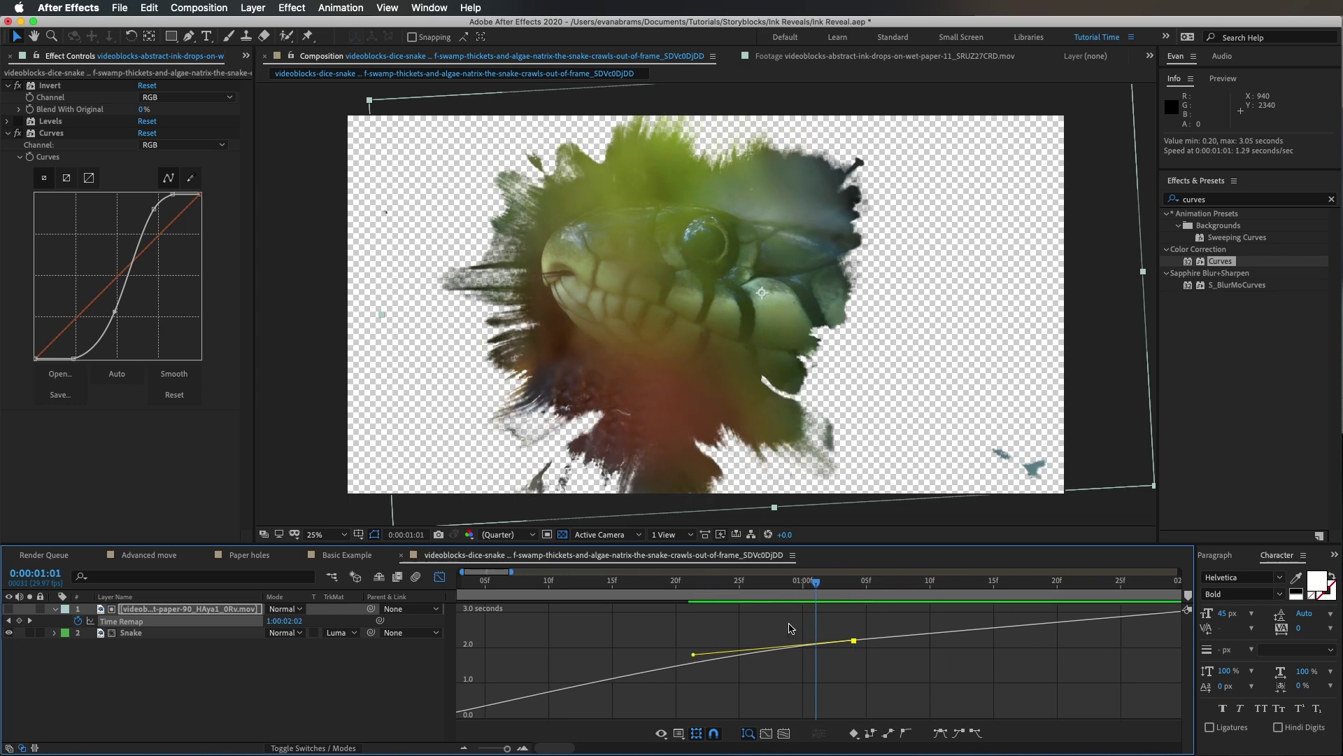
Play the retimed ink reveal from the first frame and shorten the work area to about three seconds
click(680, 734)
click(707, 754)
scroll(782, 693, down, 3)
click(679, 733)
click(706, 754)
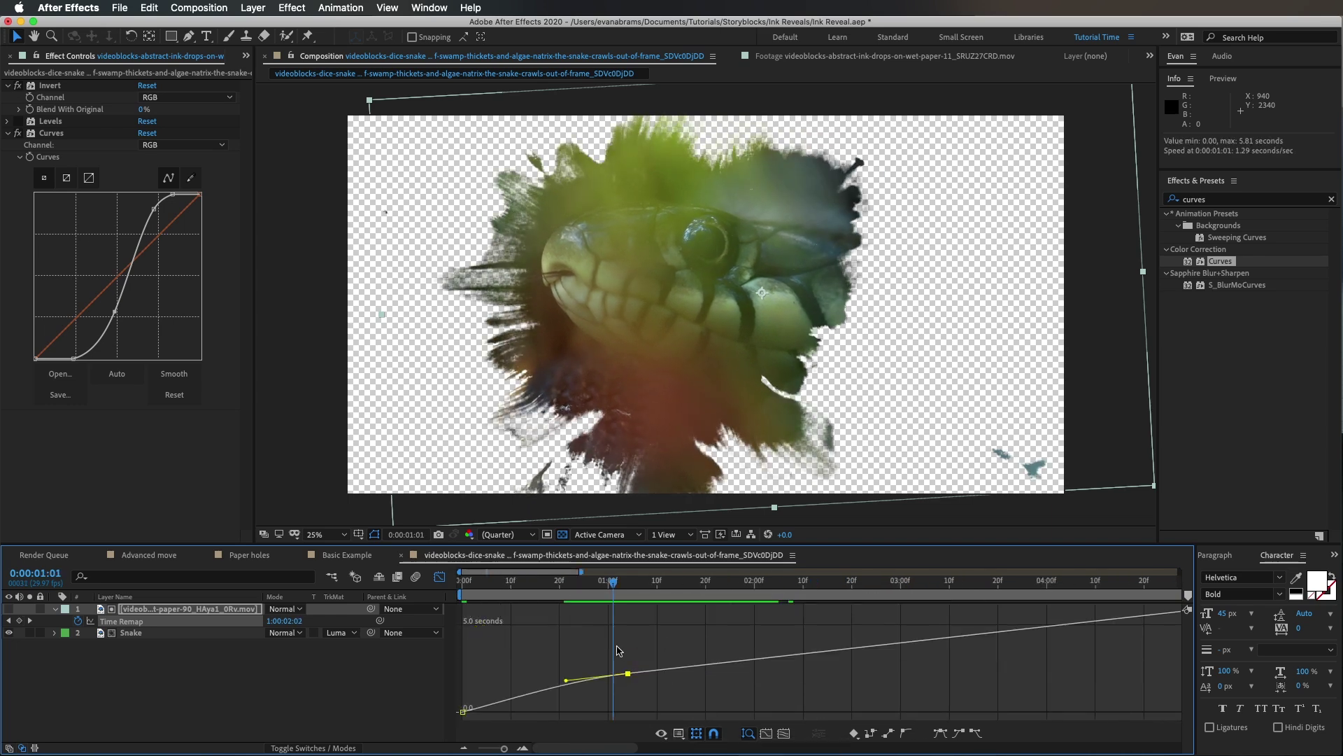
key(Home)
key(space)
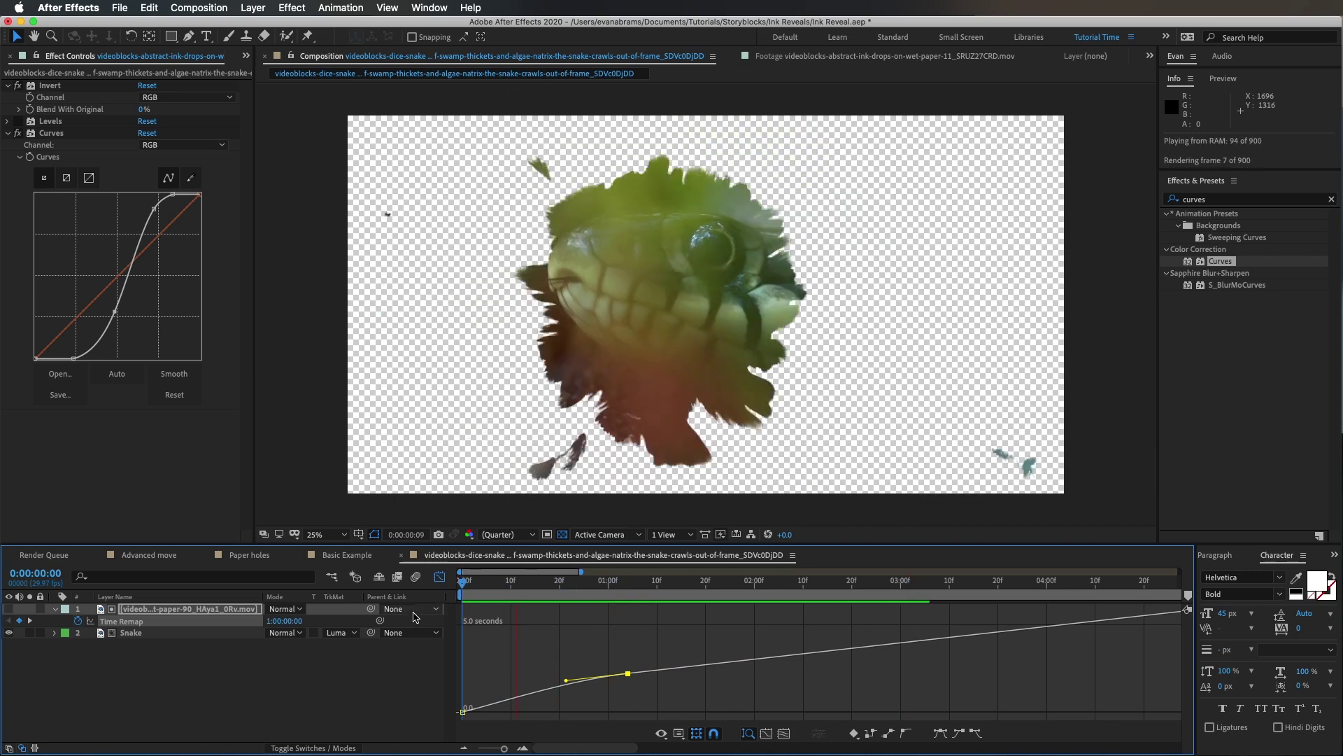
drag(1187, 595, 903, 595)
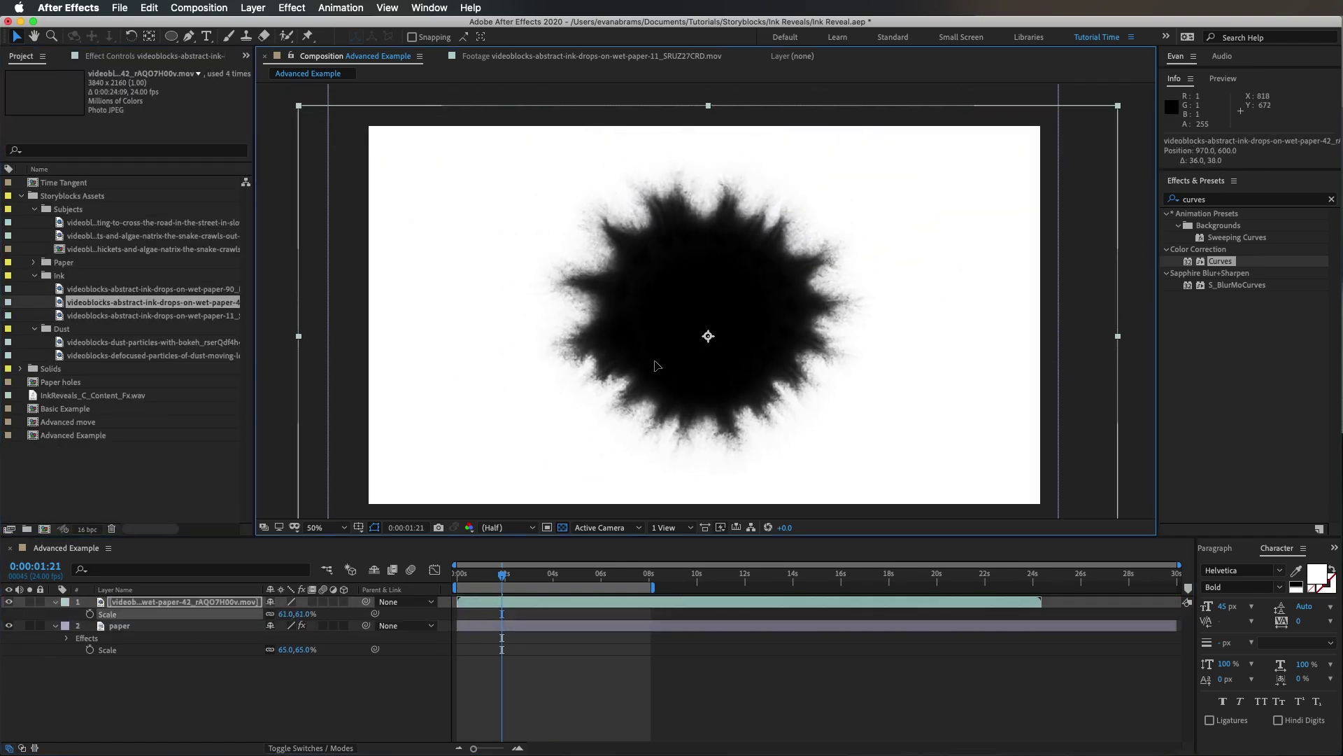
Apply the Tint effect to the ink drops layer in the Advanced Example composition and map black to dark green
click(572, 605)
click(1217, 198)
text(tint)
double_click(1218, 262)
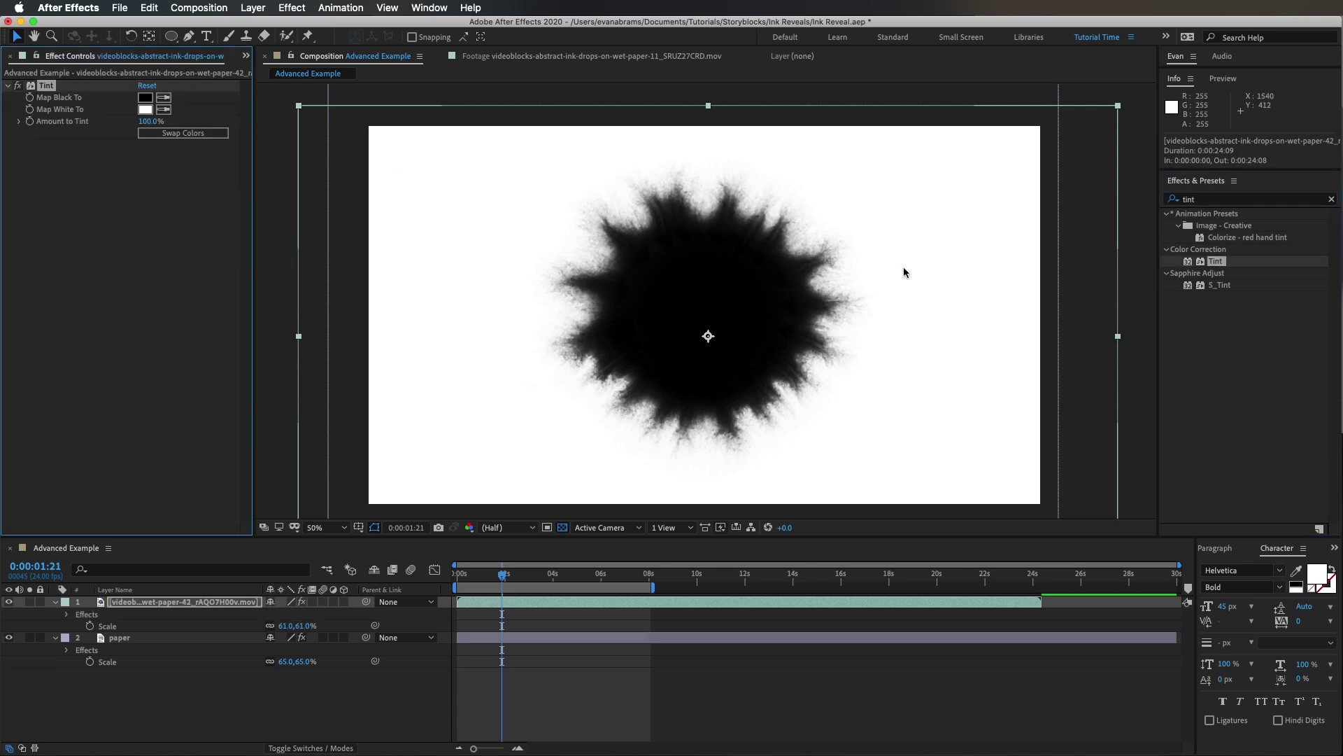
click(145, 97)
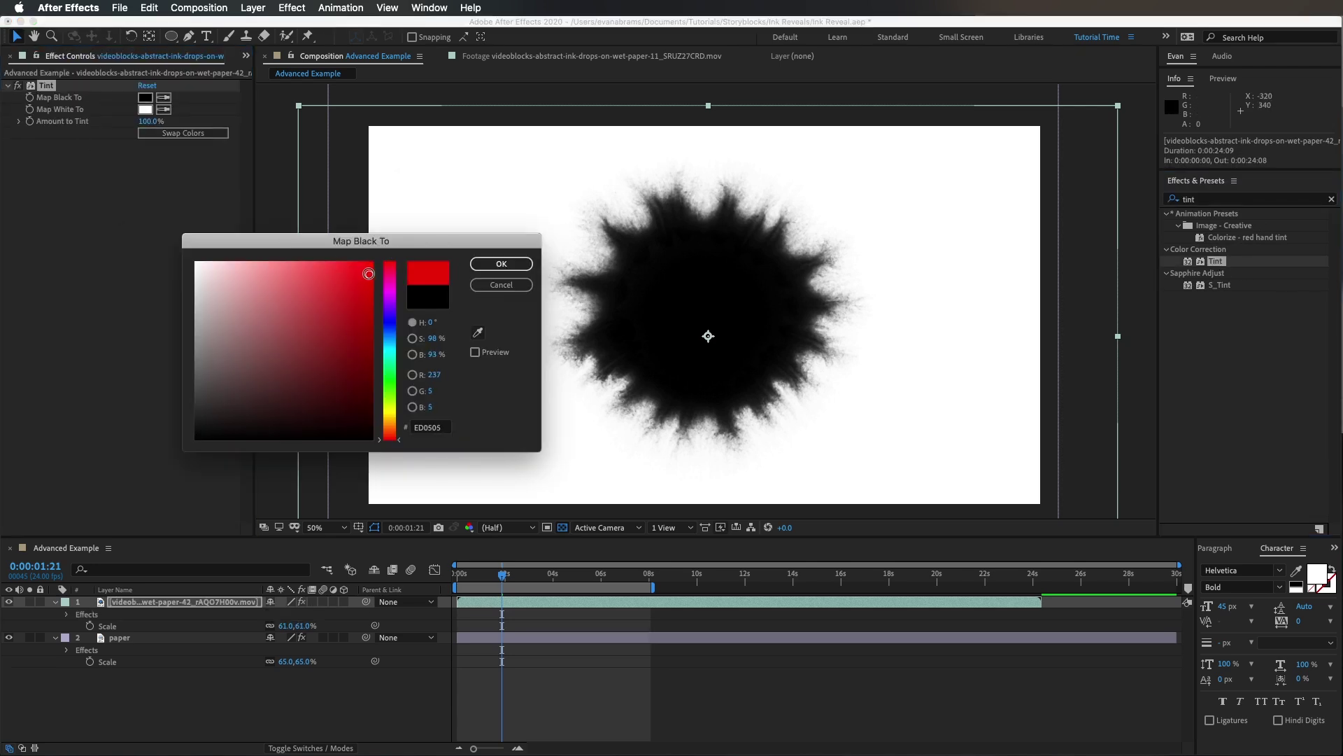
click(390, 385)
click(500, 264)
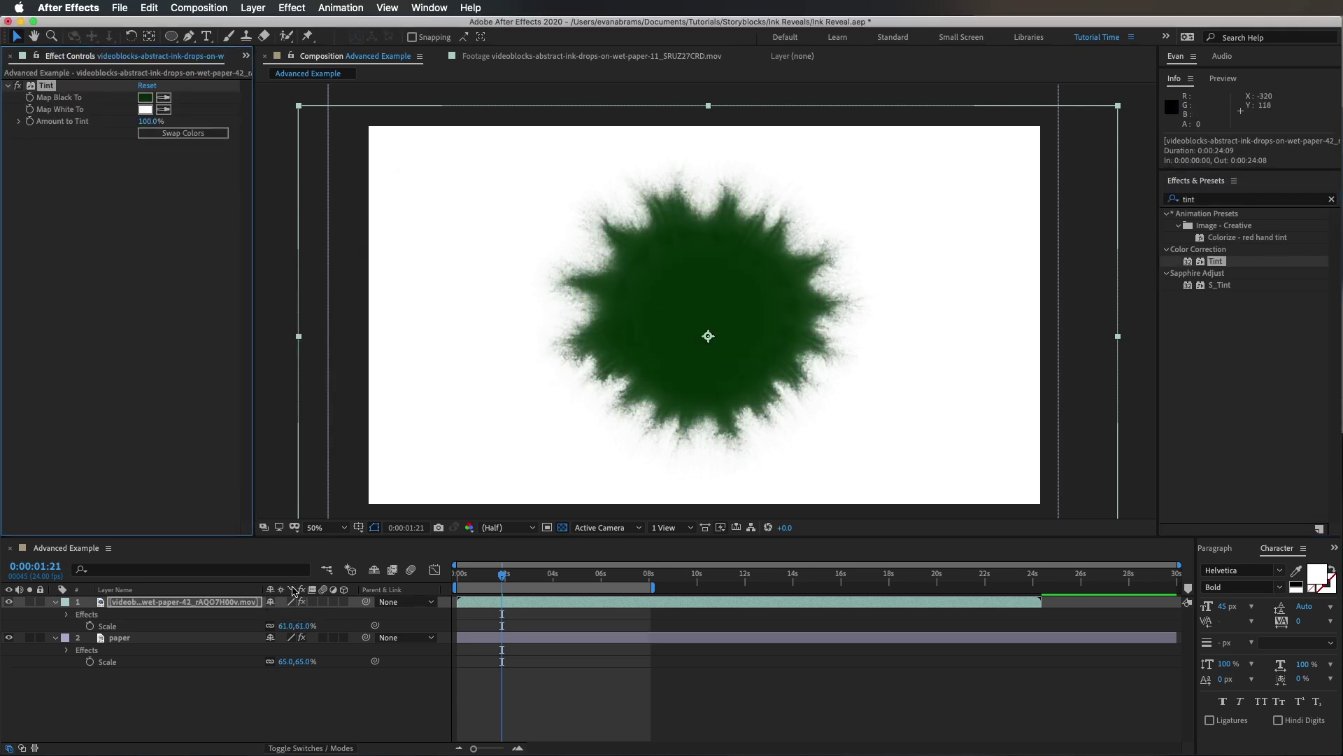
Set the ink drops layer's blending mode to Multiply and its opacity to 88%, and preview it over the paper
click(310, 748)
click(283, 601)
click(297, 615)
key(t)
drag(273, 614, 265, 615)
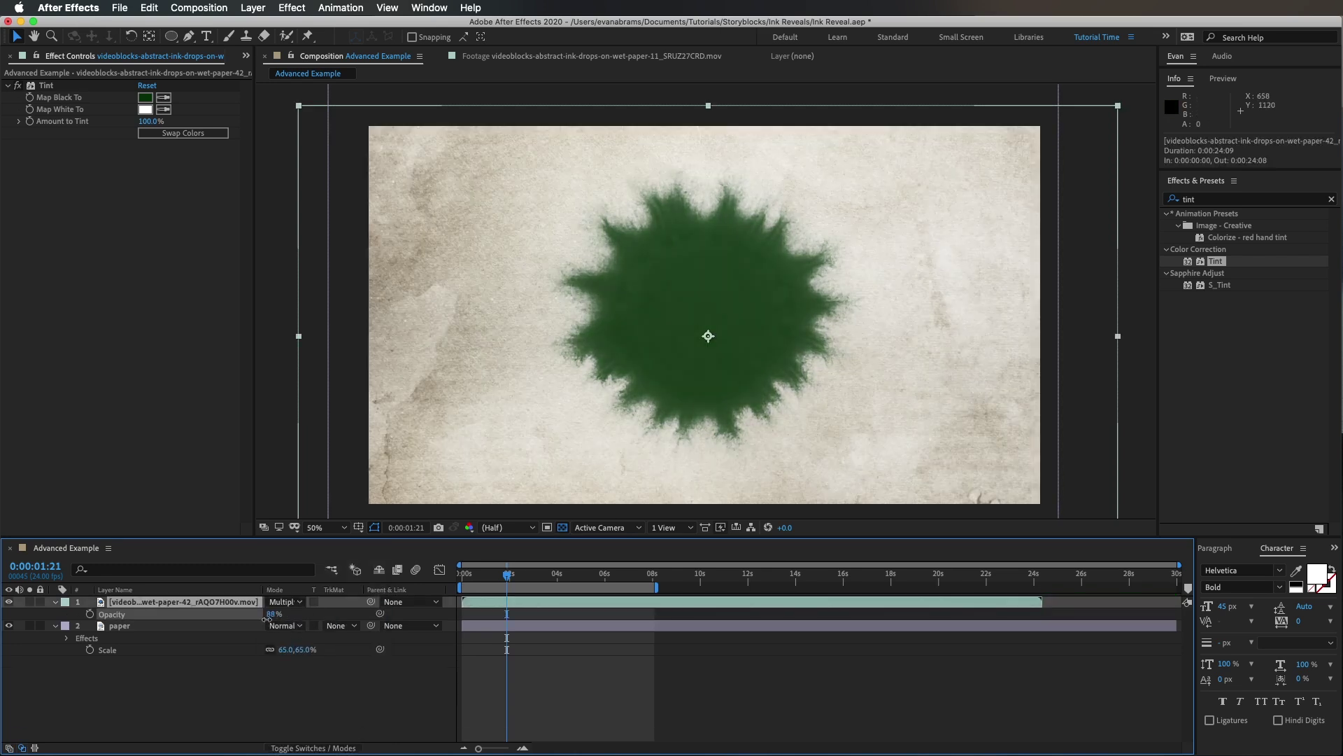
drag(507, 573, 448, 583)
key(space)
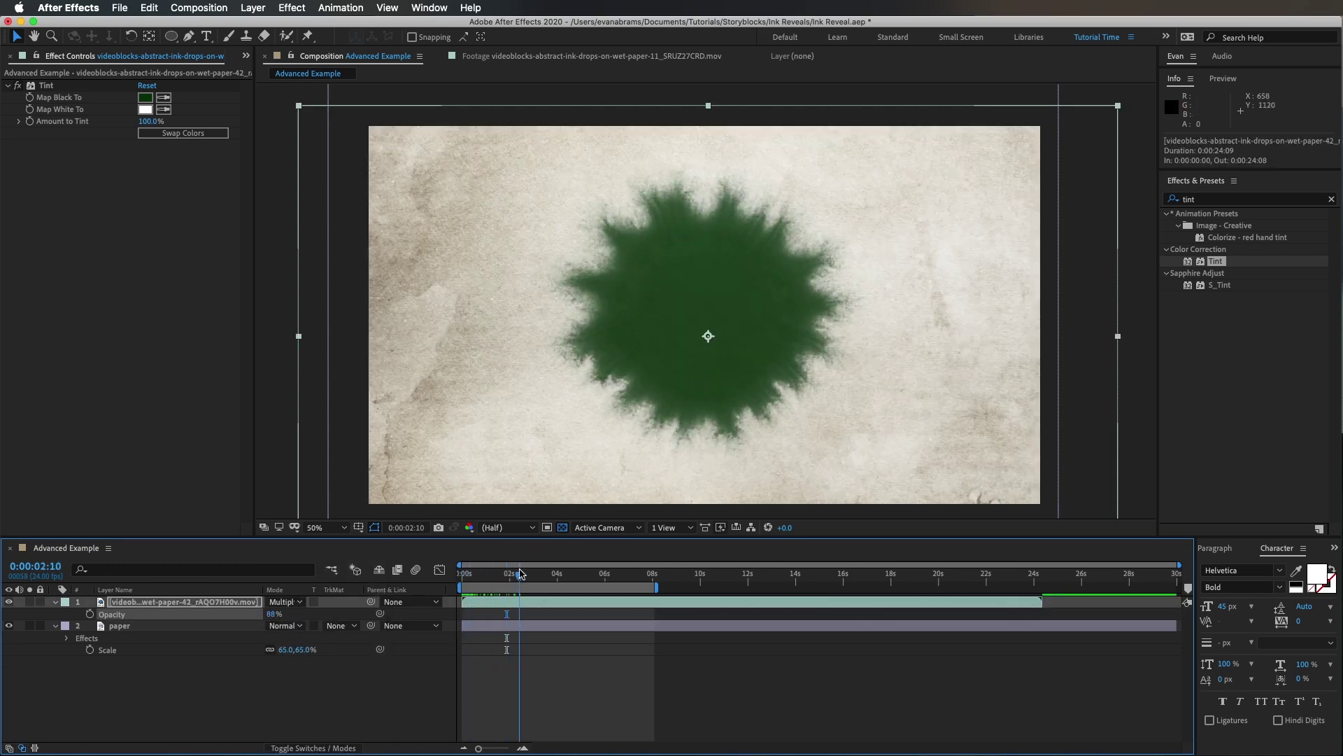
Add the snake footage to the composition above the ink layer and scale it to 38%
click(246, 56)
click(270, 75)
mouse_move(153, 236)
mouse_down()
mouse_move(506, 375)
mouse_move(289, 615)
mouse_move(264, 615)
mouse_up()
key(s)
Rename the ink drops layer "ink Stain" and the snake footage layer "Snake"
click(159, 625)
key(Return)
text(ink Stain)
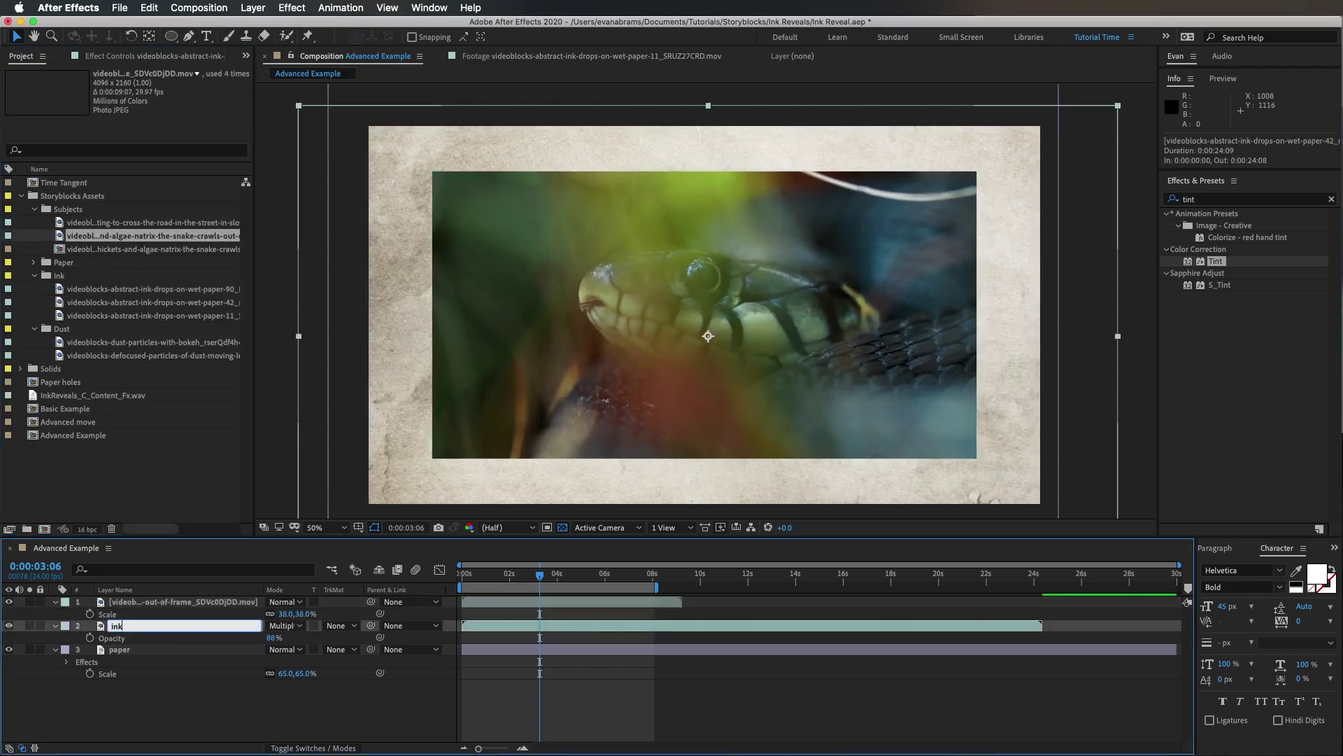
key(Return)
click(159, 602)
key(Return)
text(Snake)
key(Return)
Set the Snake layer's blending mode to Screen and its label color to yellow
click(284, 601)
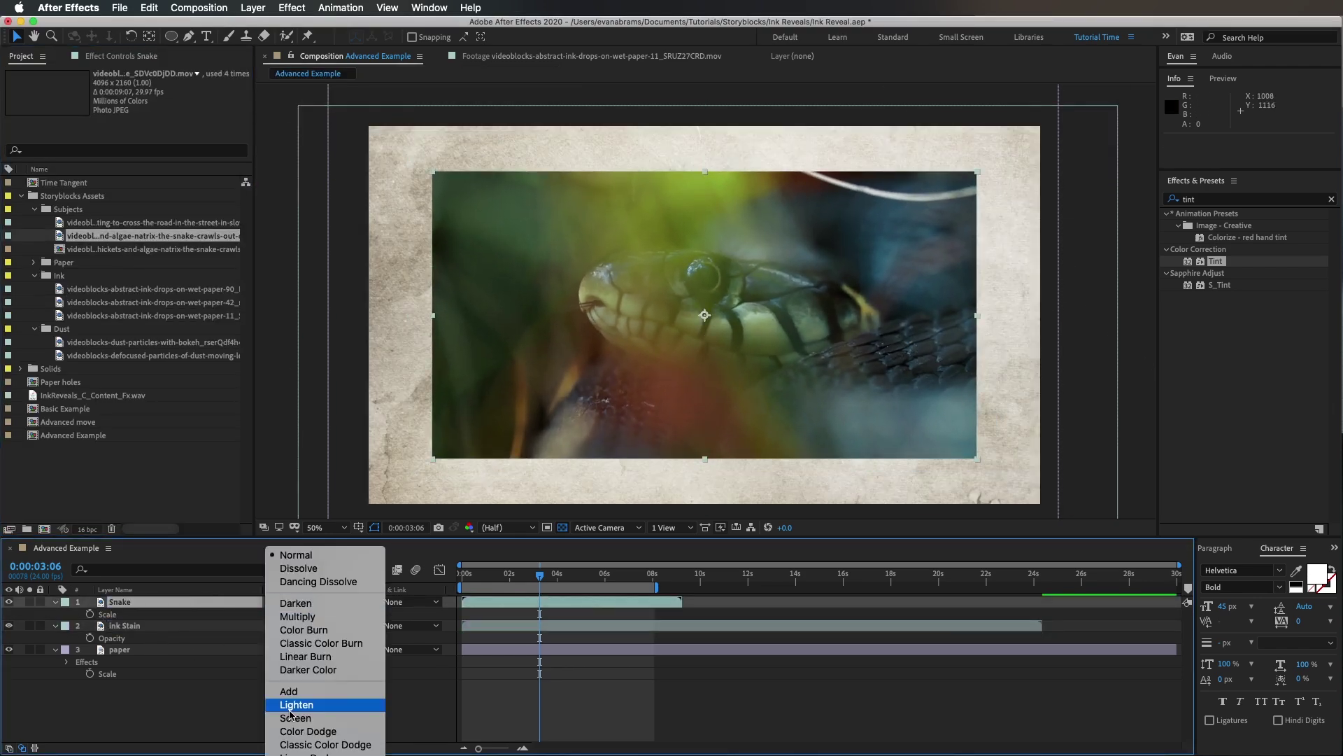
click(301, 706)
click(65, 602)
click(89, 676)
Scale the Snake layer to 42.1% and position it at 984, 584 so the head fills the ink stain
mouse_move(902, 368)
mouse_down()
mouse_move(893, 354)
mouse_move(900, 371)
mouse_up()
drag(976, 461, 1008, 481)
drag(830, 364, 839, 382)
drag(1016, 500, 1034, 507)
drag(886, 355, 880, 349)
drag(1030, 507, 1008, 496)
drag(824, 351, 831, 345)
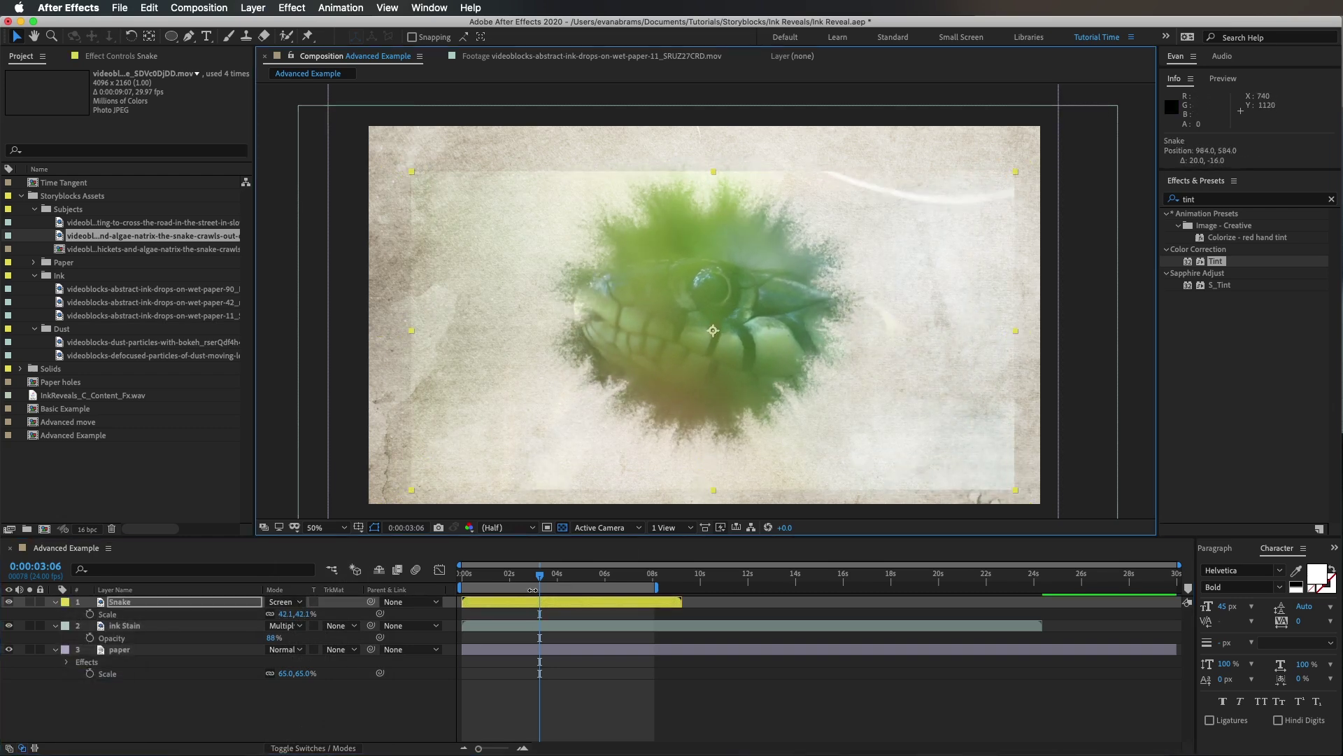
Duplicate the ink Stain layer, place the copy above Snake, and rename it "ink Matte"
click(125, 626)
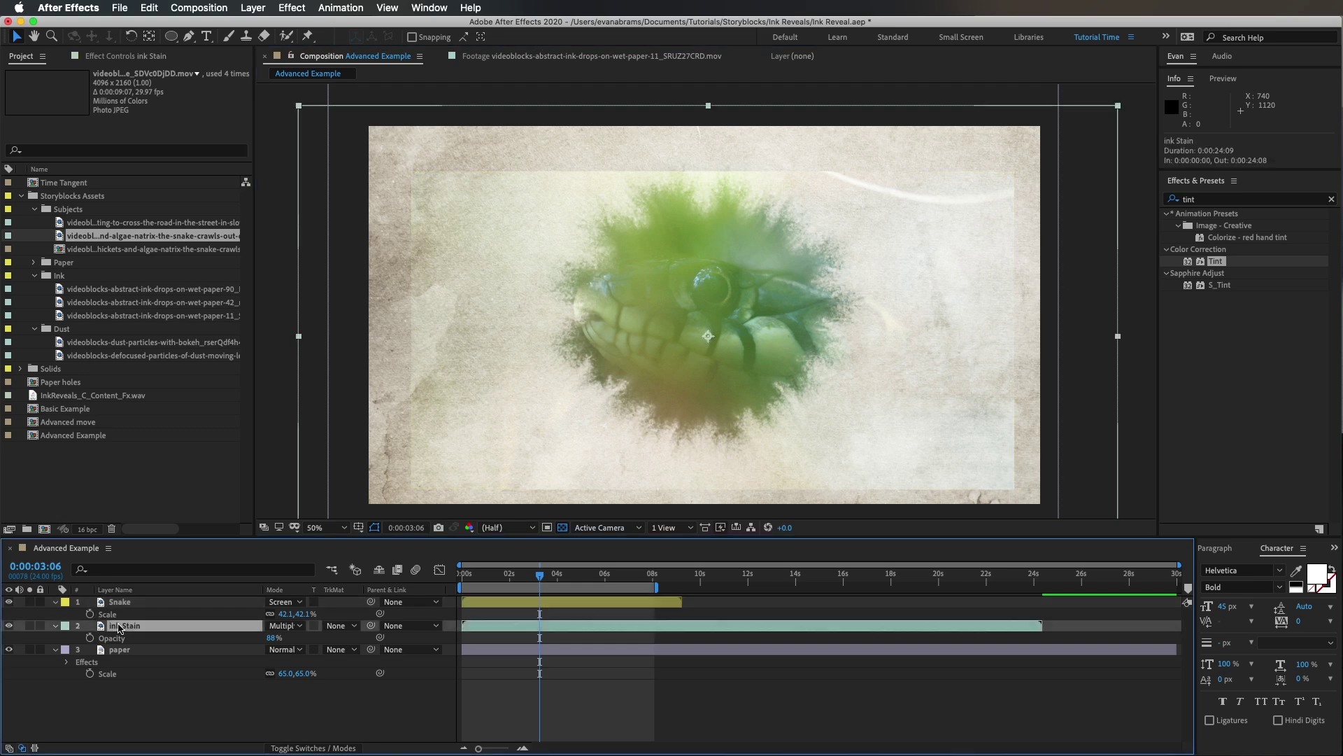
key(super+d)
drag(125, 625, 123, 605)
key(Return)
text(ink Matte)
key(Return)
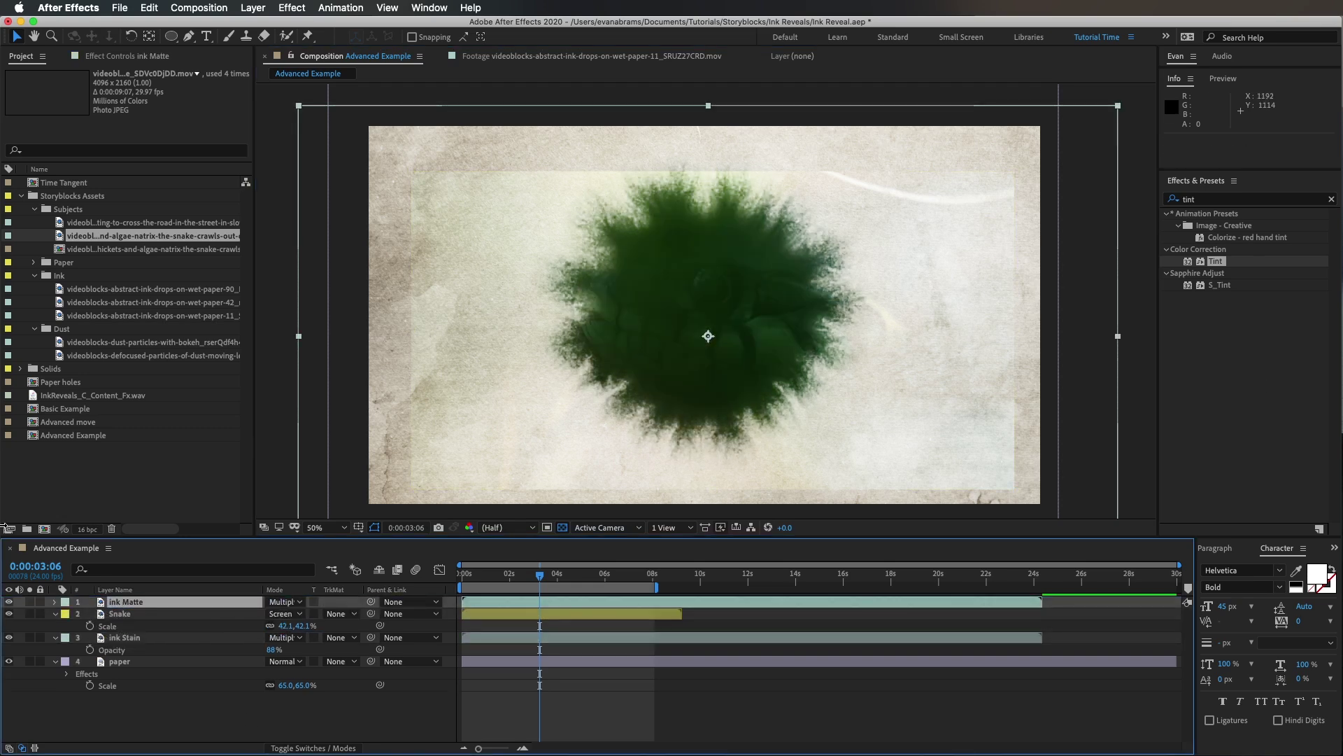
Set the ink Matte layer's blending mode to Normal and remove all of its effects
click(283, 602)
click(283, 558)
click(246, 7)
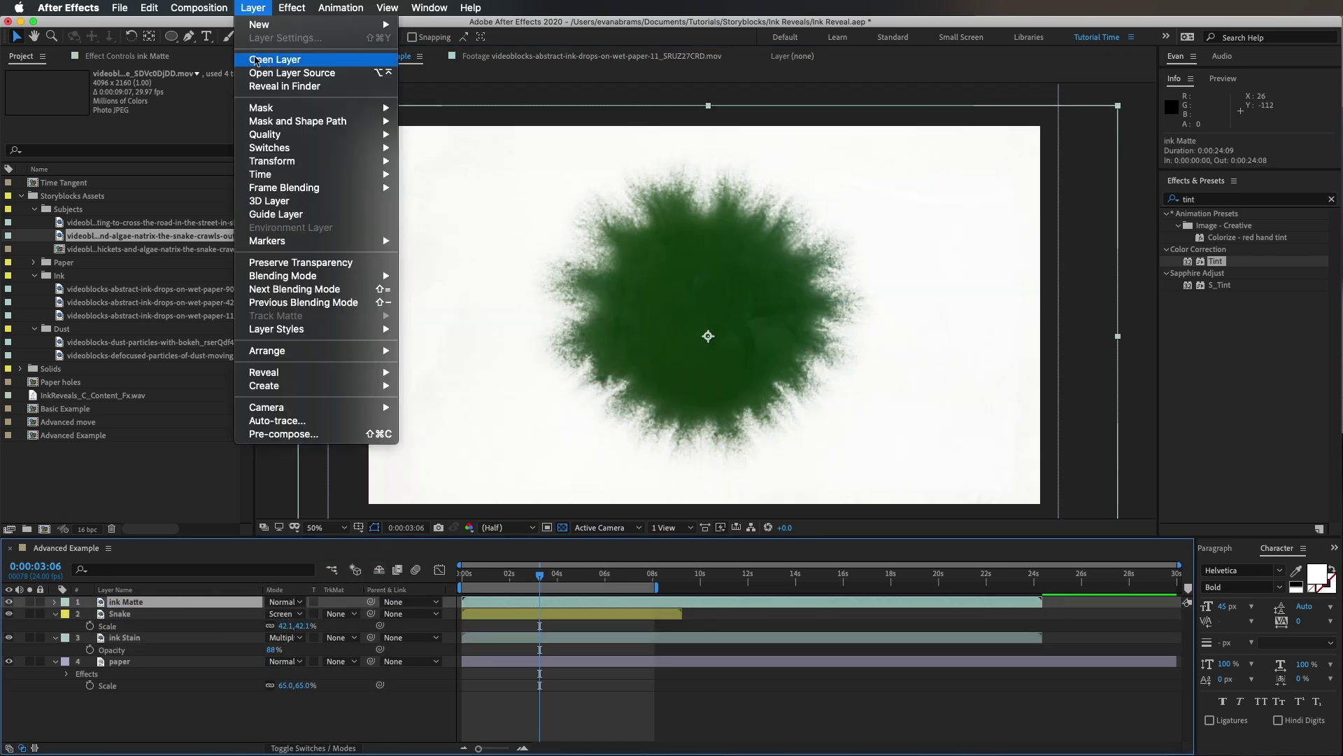
mouse_move(287, 6)
click(301, 52)
Apply the Invert effect to the ink Matte layer
key(F3)
click(1230, 195)
text(invert)
double_click(1218, 285)
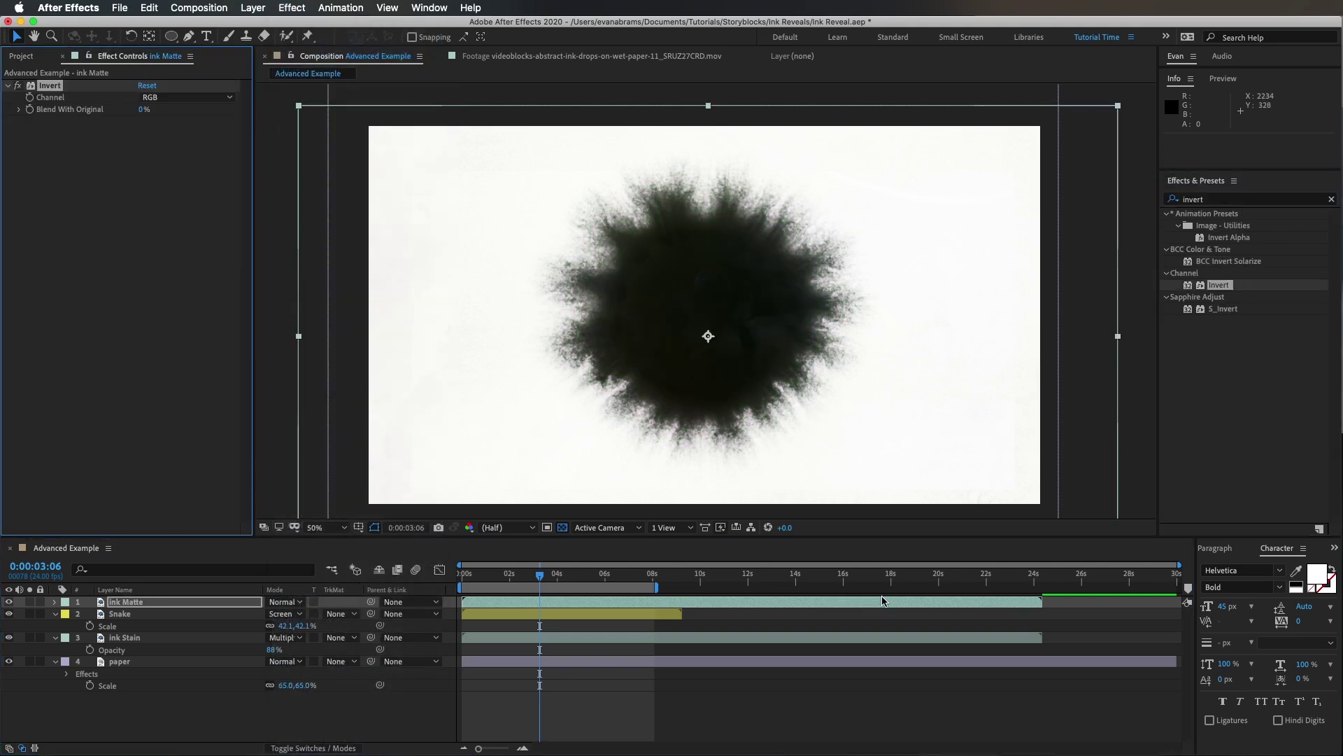
Apply Curves to the ink Matte layer and shape the RGB curve into an S-curve for more contrast
click(1229, 199)
text(curves)
double_click(1220, 261)
mouse_move(112, 266)
mouse_down()
mouse_move(85, 310)
mouse_move(96, 315)
mouse_up()
drag(146, 244, 150, 222)
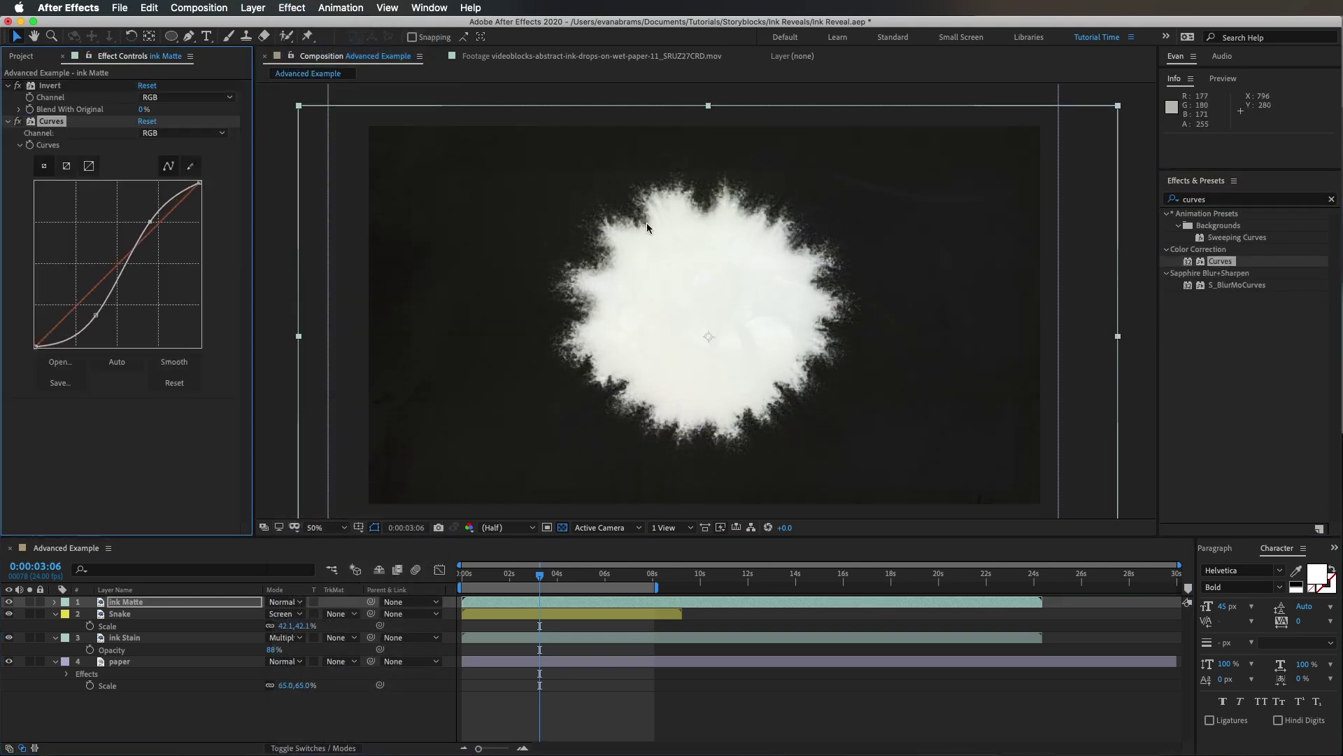
Set the Snake layer's track matte to Luma using ink Matte, and preview the reveal from the start
click(344, 613)
click(372, 675)
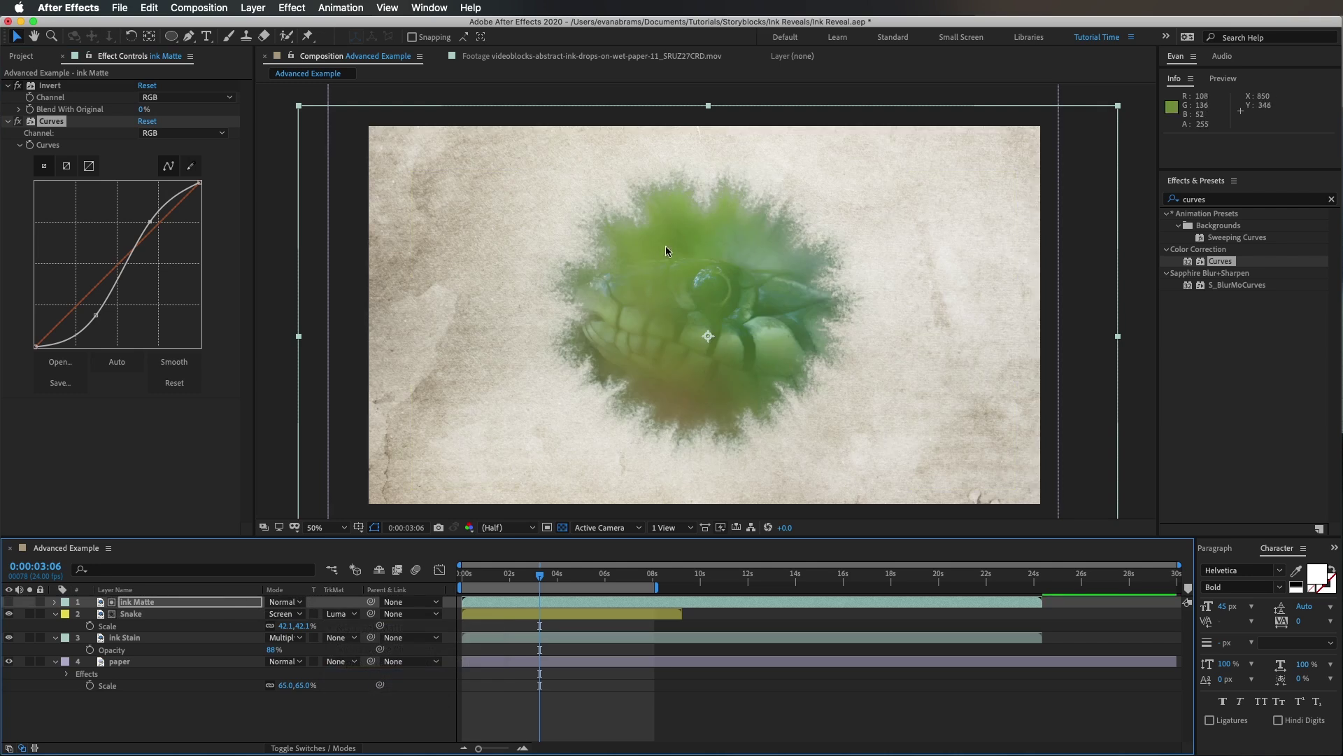
key(Home)
key(space)
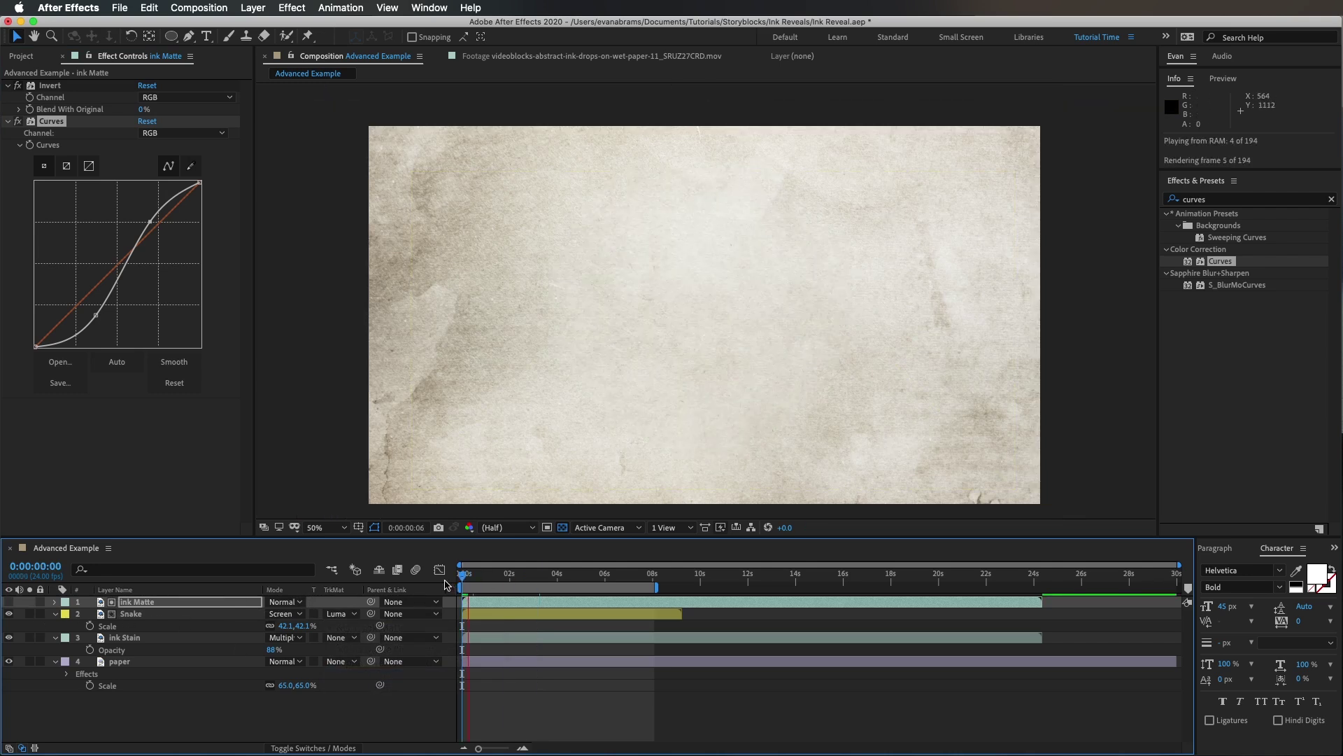
key(space)
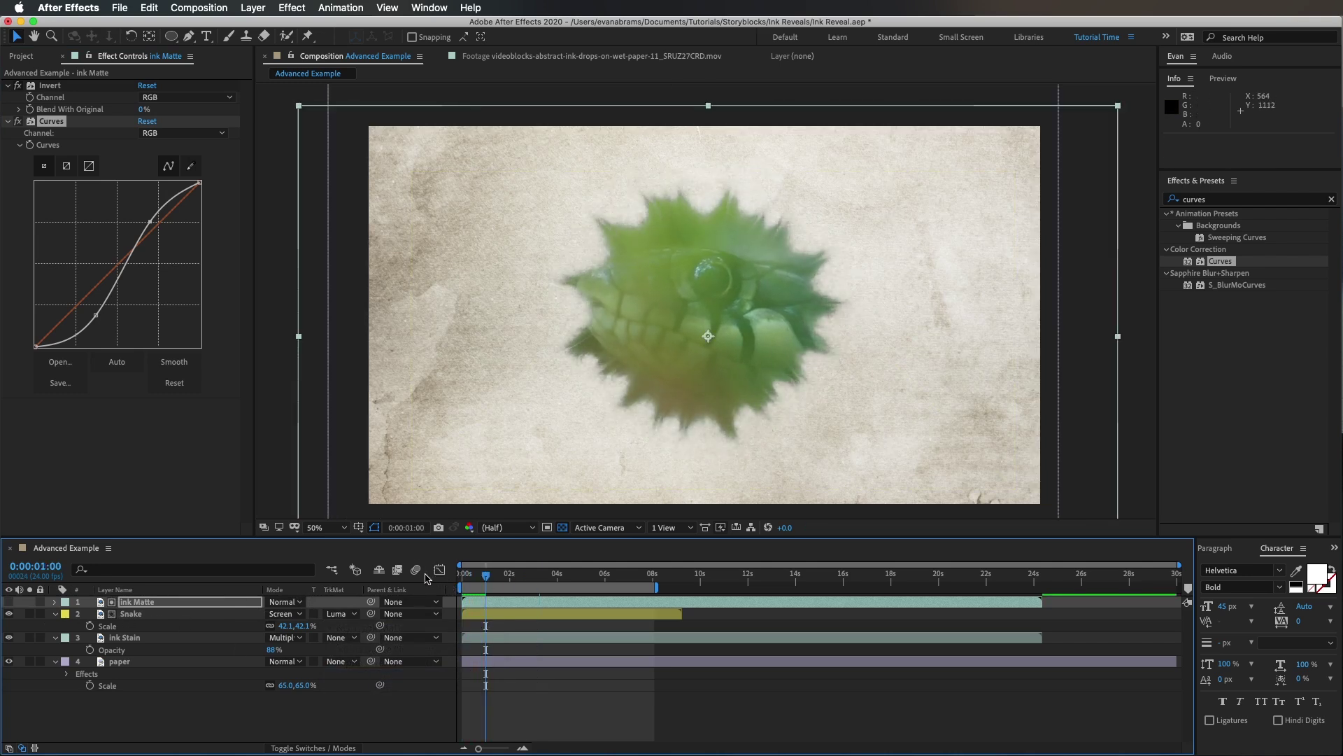
Preview the ink reveal briefly around the one-second mark
key(space)
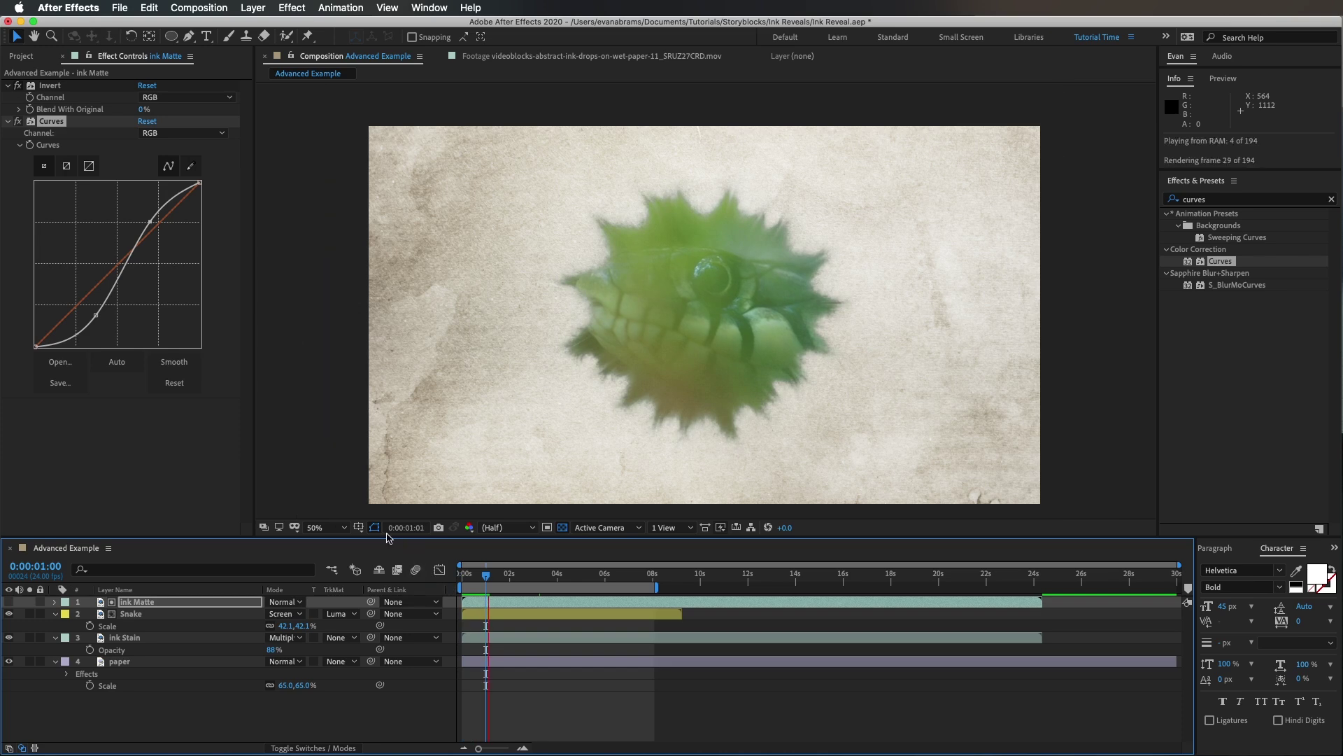
key(space)
click(495, 600)
click(217, 615)
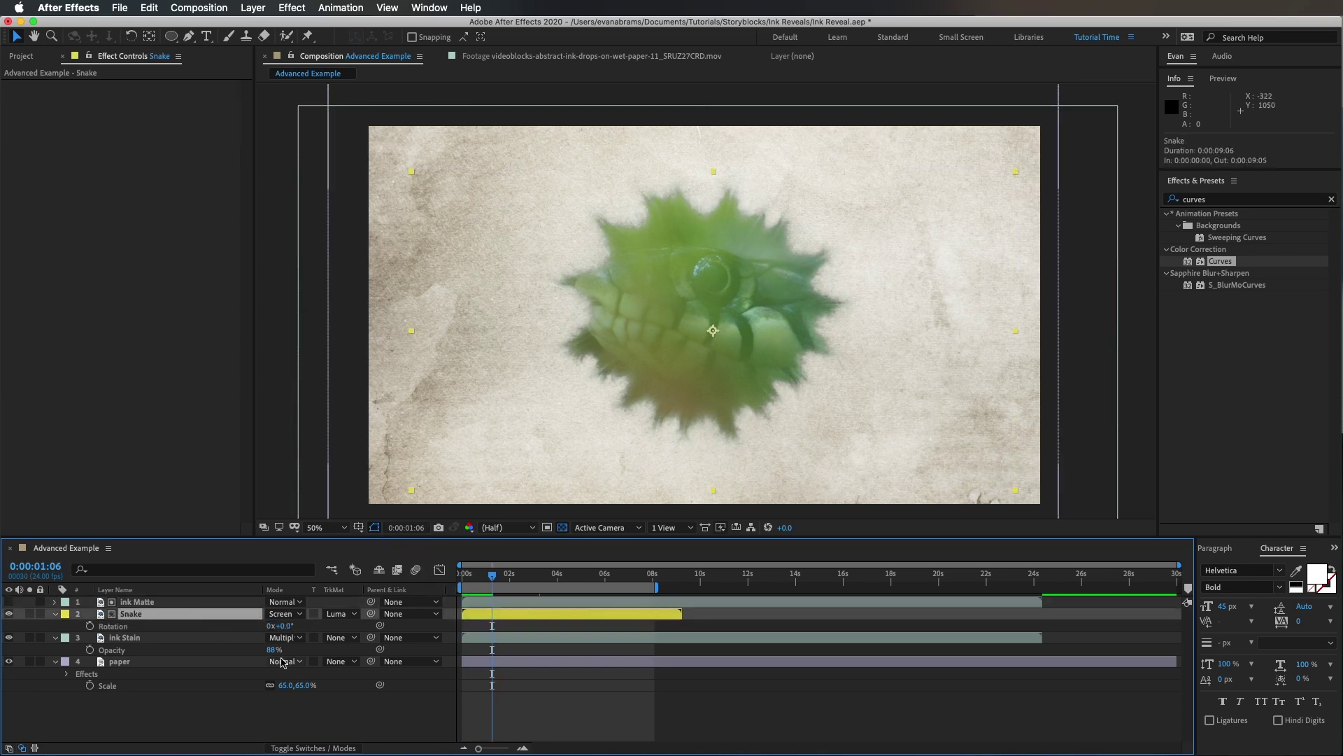
key(r)
drag(275, 627, 307, 623)
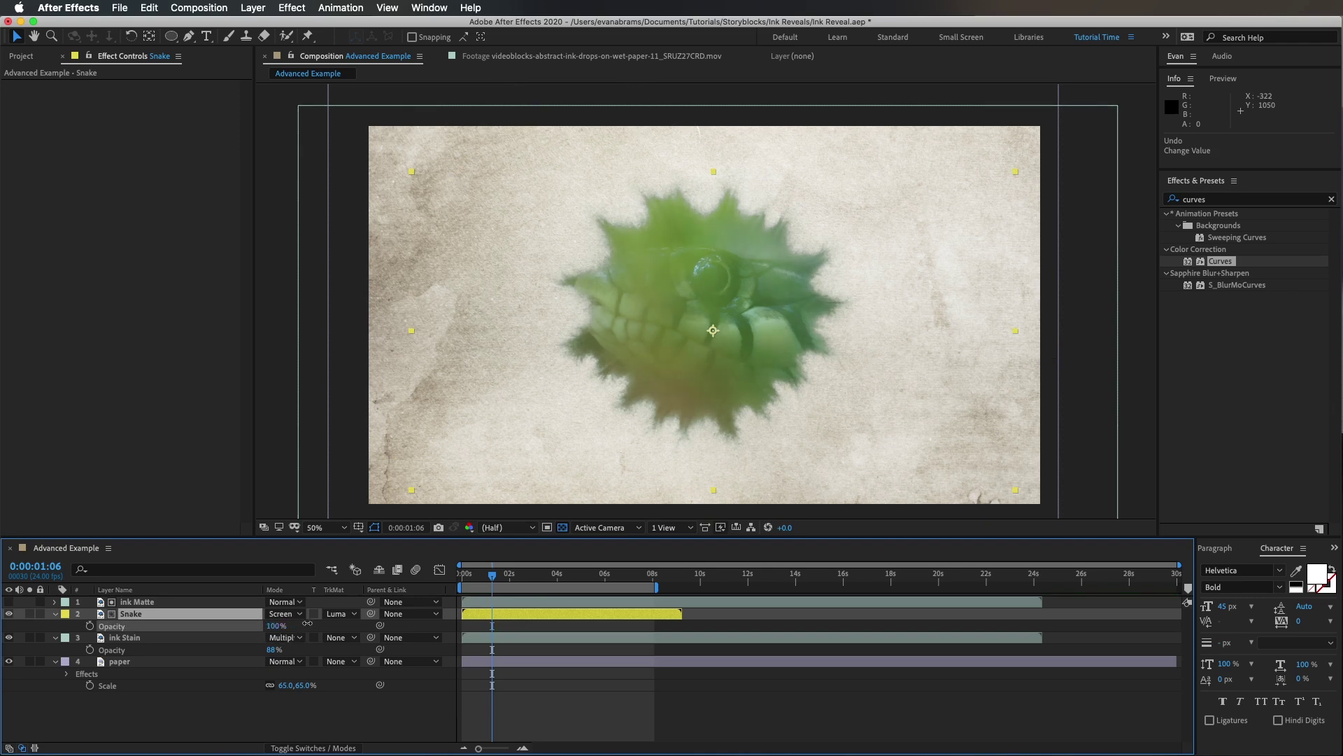
Apply Curves to the Snake layer, shape its RGB curve into an S-curve, and check the result around 0:00:03:14
double_click(1220, 261)
drag(142, 205, 142, 185)
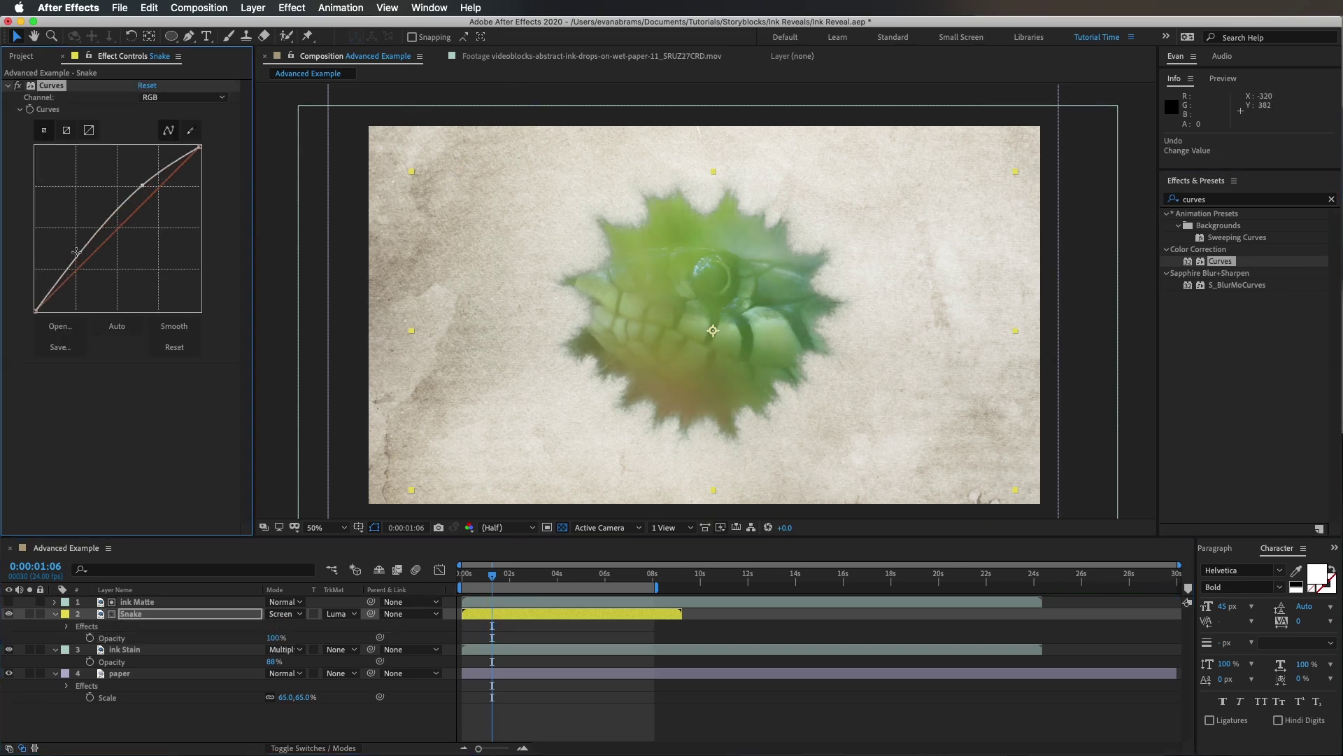
drag(96, 250, 93, 285)
drag(473, 573, 547, 573)
click(246, 722)
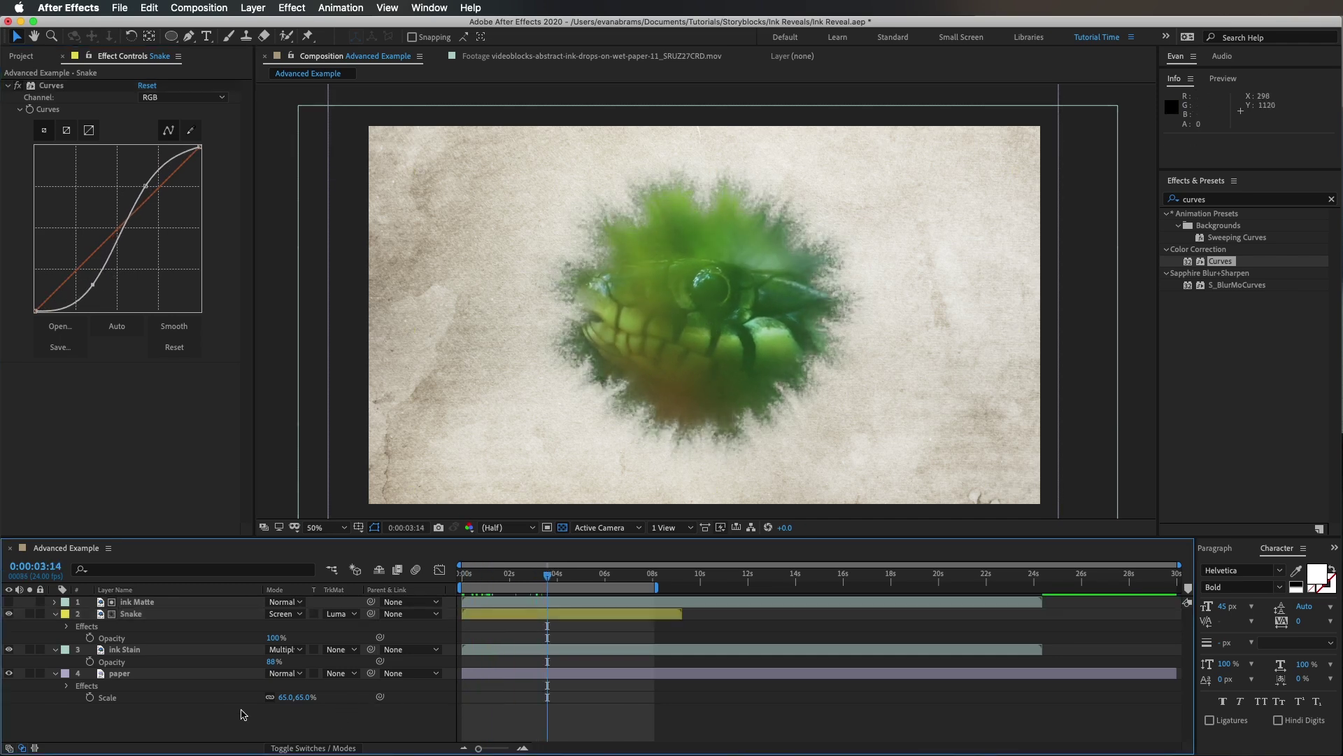
Scale the Snake layer down and position it at about 956, 524 so the snake's head sits inside the ink
click(523, 611)
drag(770, 328, 763, 393)
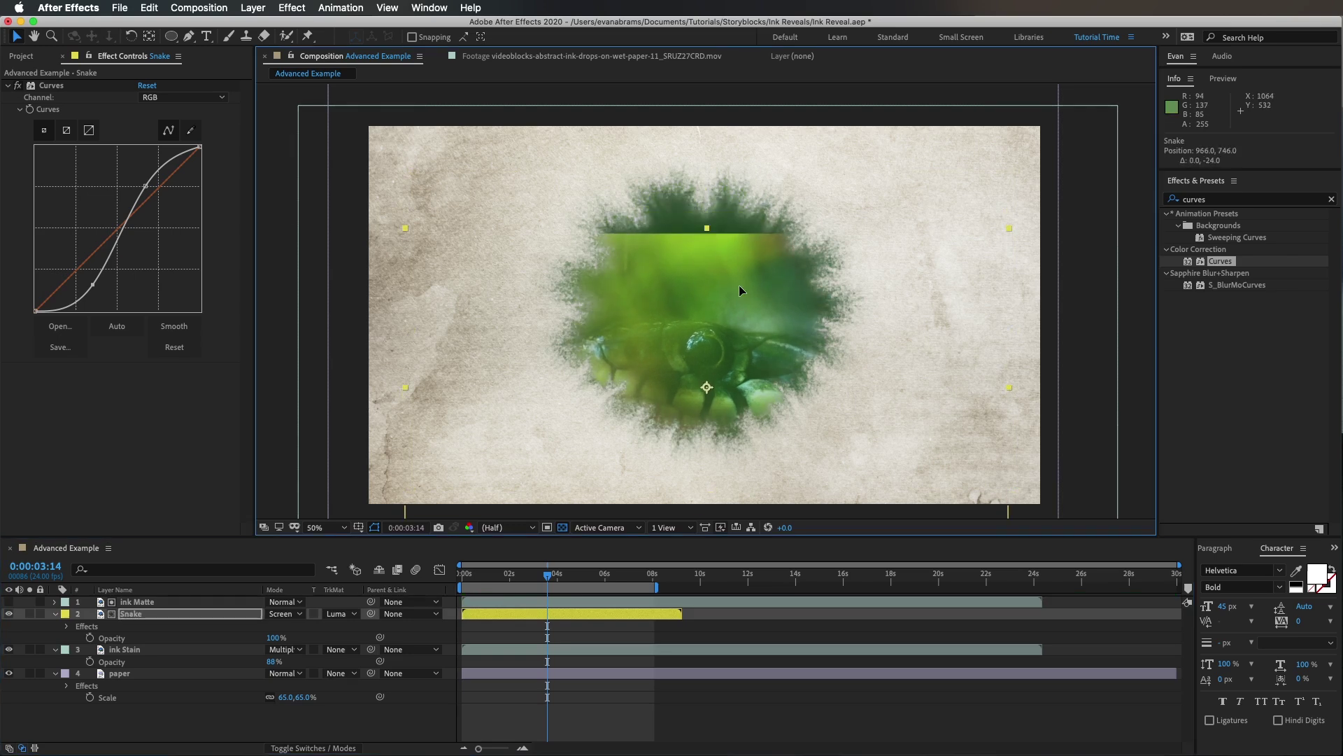
drag(740, 320, 738, 239)
drag(1007, 154, 935, 201)
mouse_move(669, 325)
mouse_down()
mouse_move(674, 312)
mouse_move(668, 325)
mouse_up()
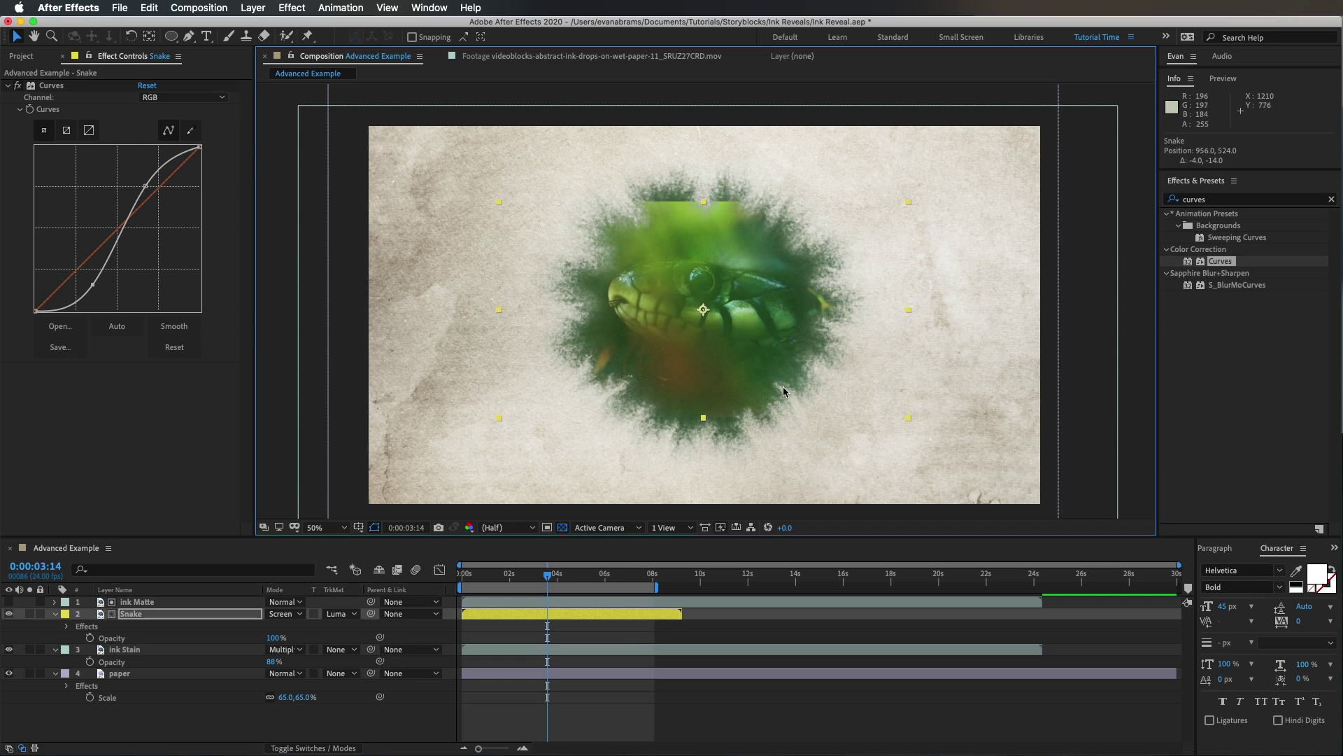
Draw a circular mask on the Snake layer, centred on the snake's head
click(171, 35)
drag(702, 308, 788, 377)
key(u)
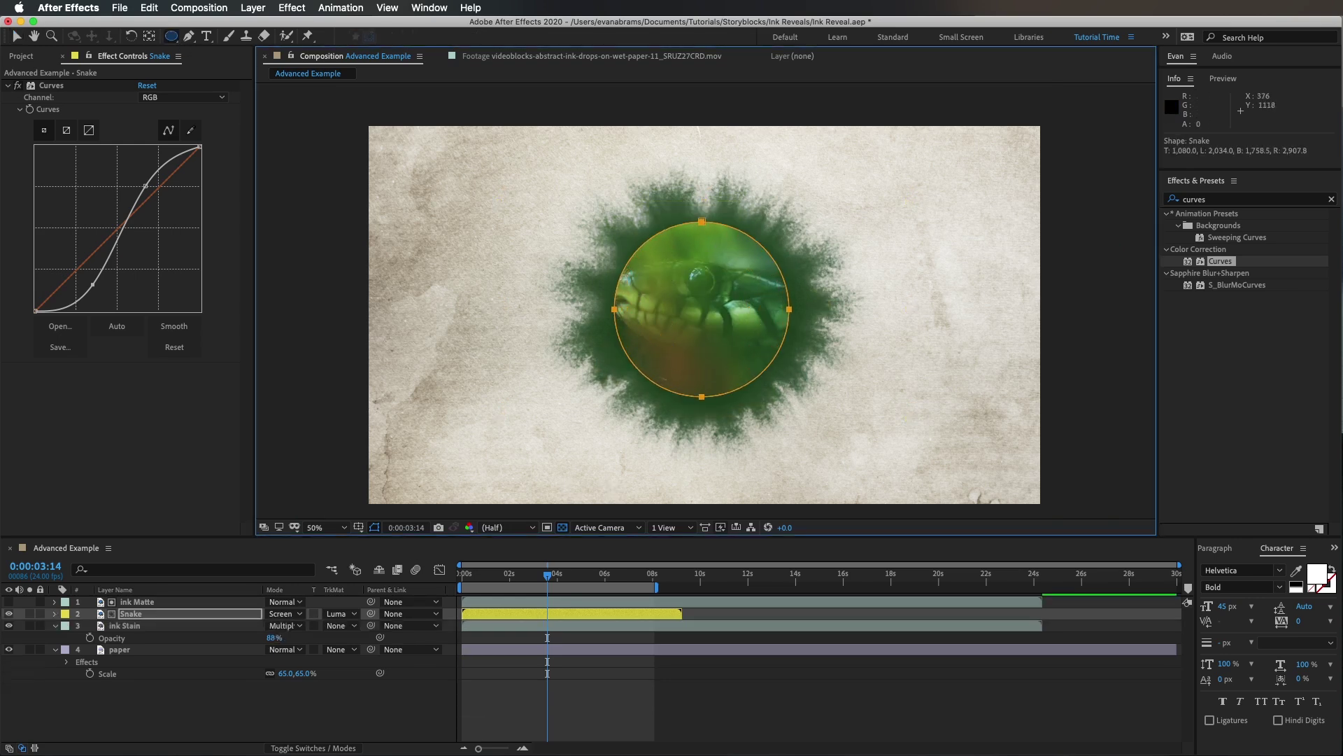
Set the Snake mask's feather to 411 pixels and preview the reveal from the start
key(m)
key(m)
drag(298, 651, 362, 642)
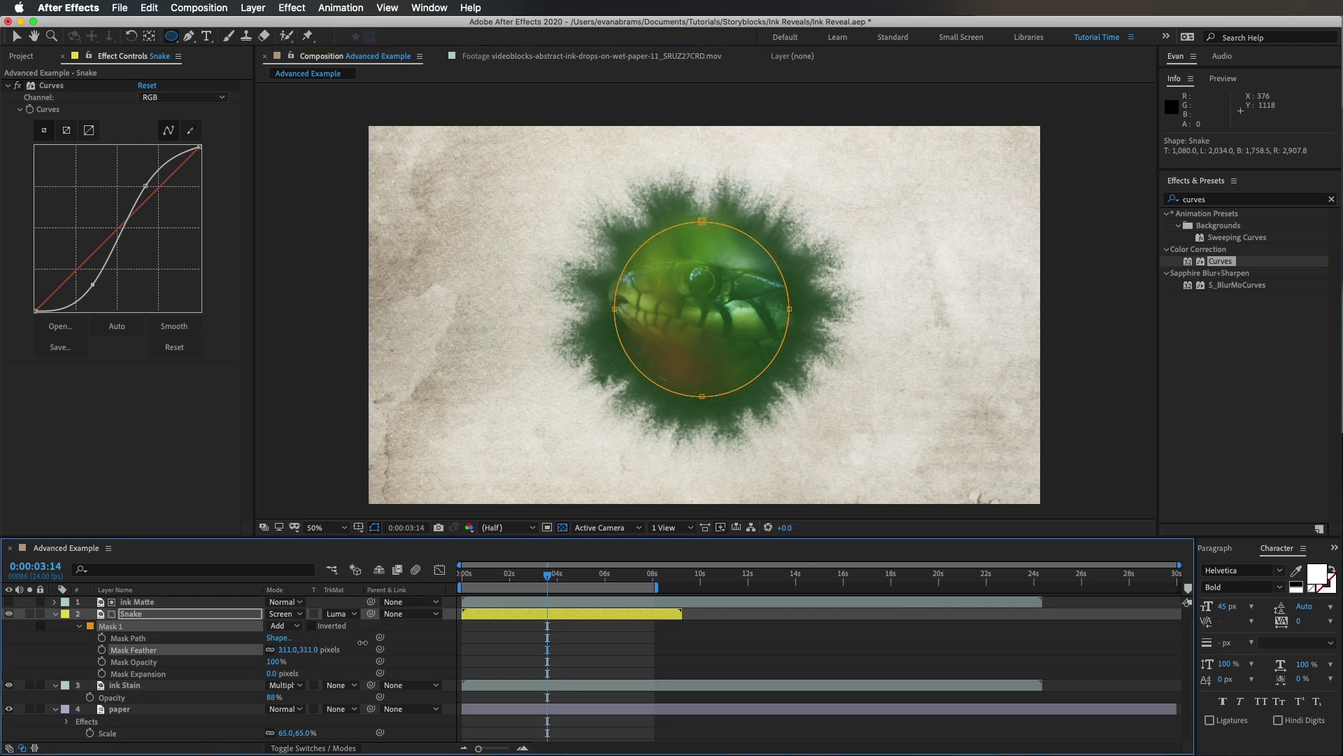
click(569, 643)
drag(545, 577, 460, 582)
key(space)
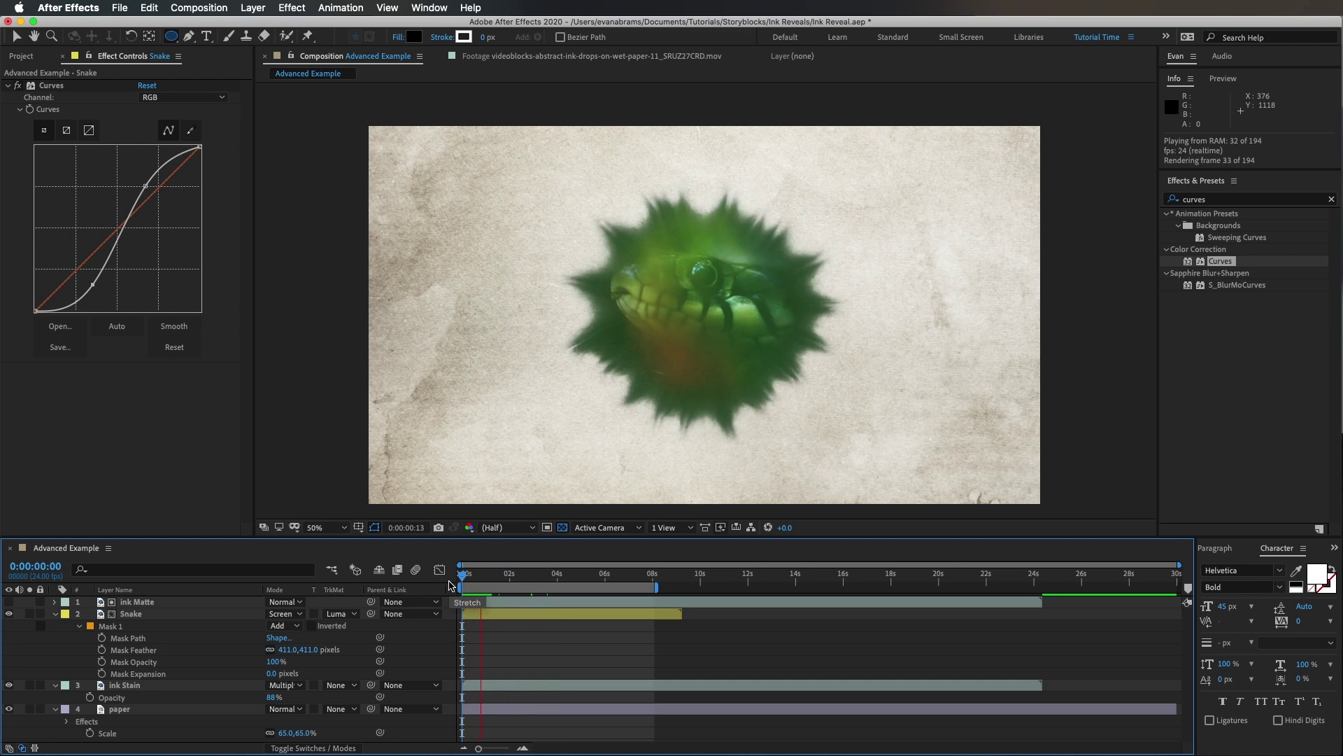
Apply Fast Box Blur to the Snake layer with a blur radius of 49
click(1217, 200)
text(fast box)
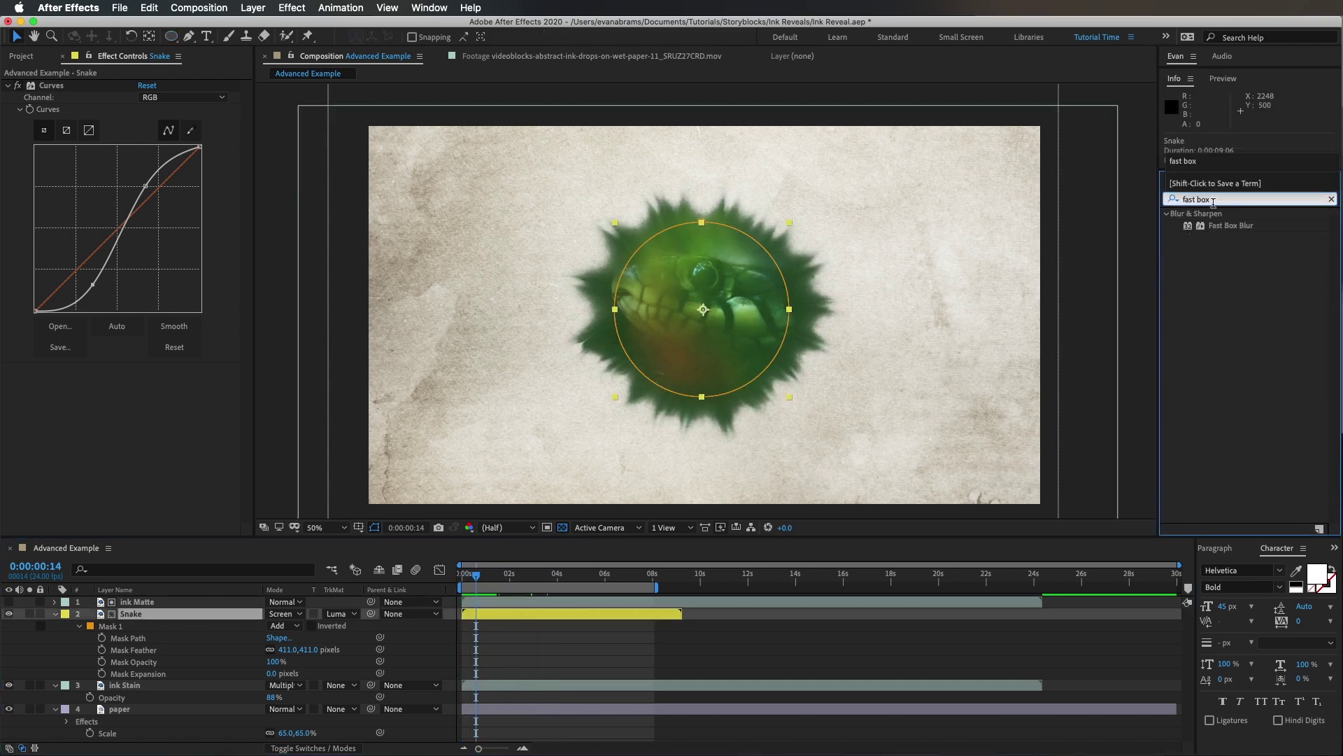
drag(1217, 225, 607, 616)
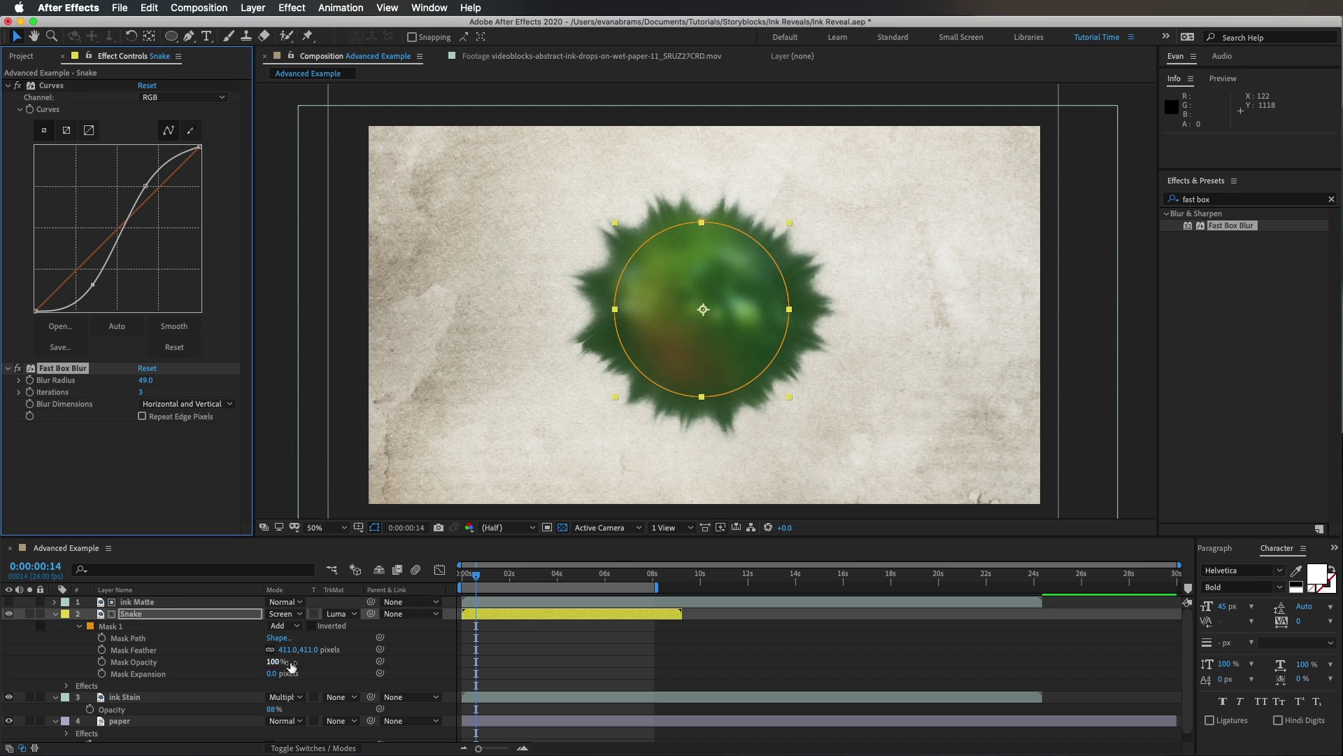
Add a mask reference to Mask 1 in the Compositing Options of the Snake layer's Fast Box Blur
key(shift+e)
click(79, 708)
scroll(140, 665, down, 4)
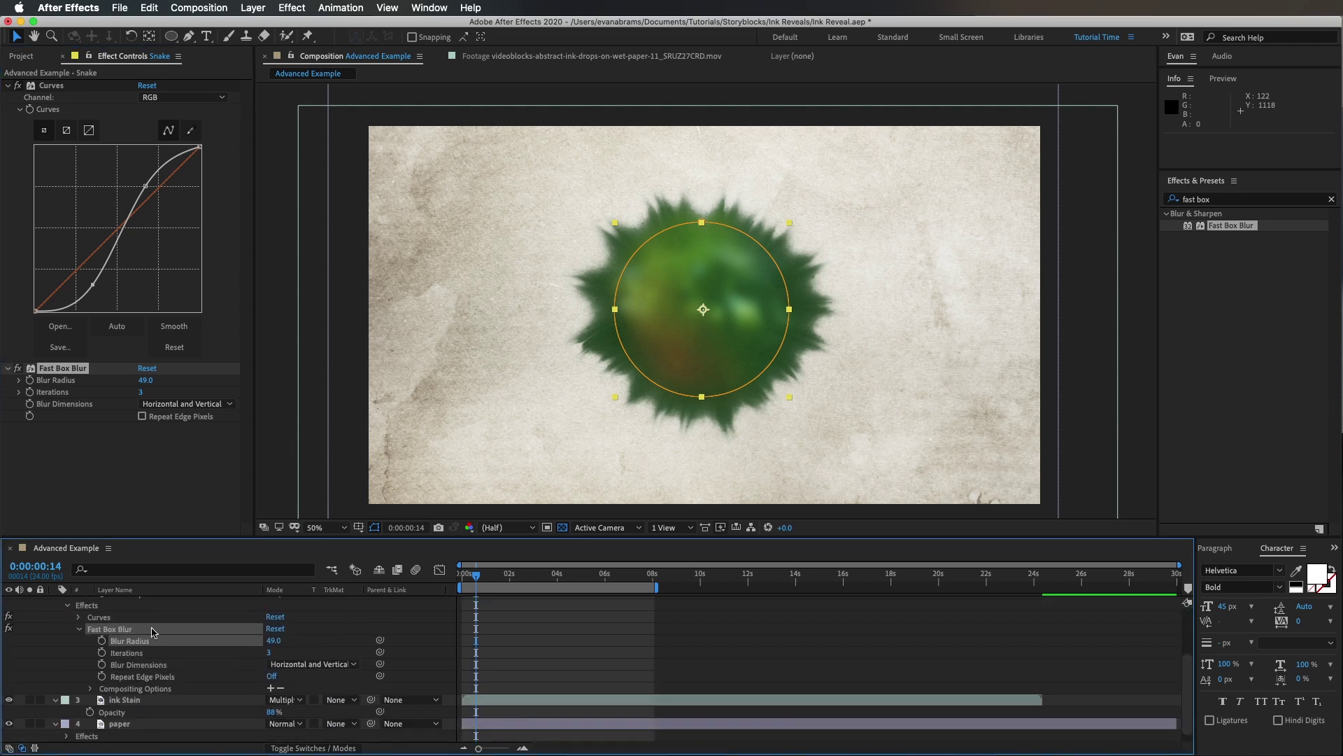
click(271, 689)
scroll(273, 688, down, 2)
click(286, 675)
click(296, 711)
Set Mask 1 to Subtract with 240 pixels of feather and -77 pixels of expansion, and compare with the blur switched off
scroll(192, 641, up, 5)
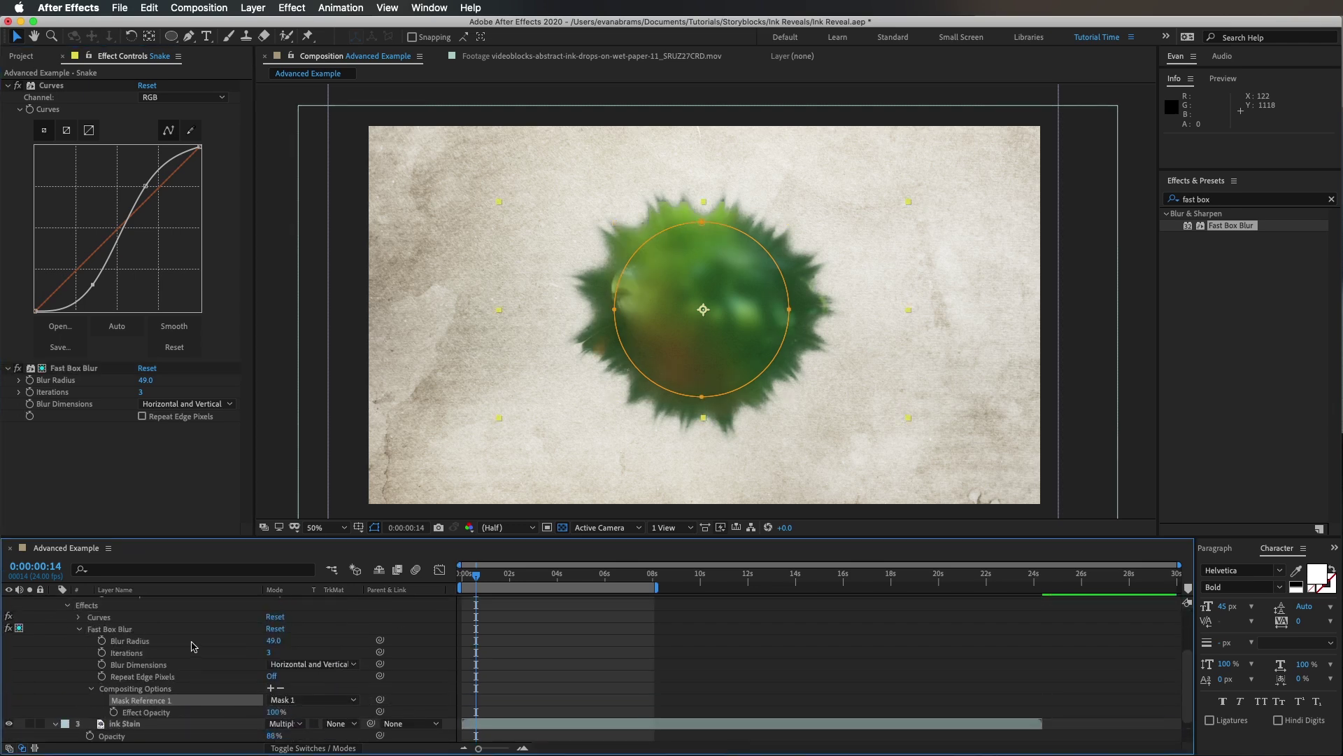
click(300, 626)
click(301, 628)
click(294, 667)
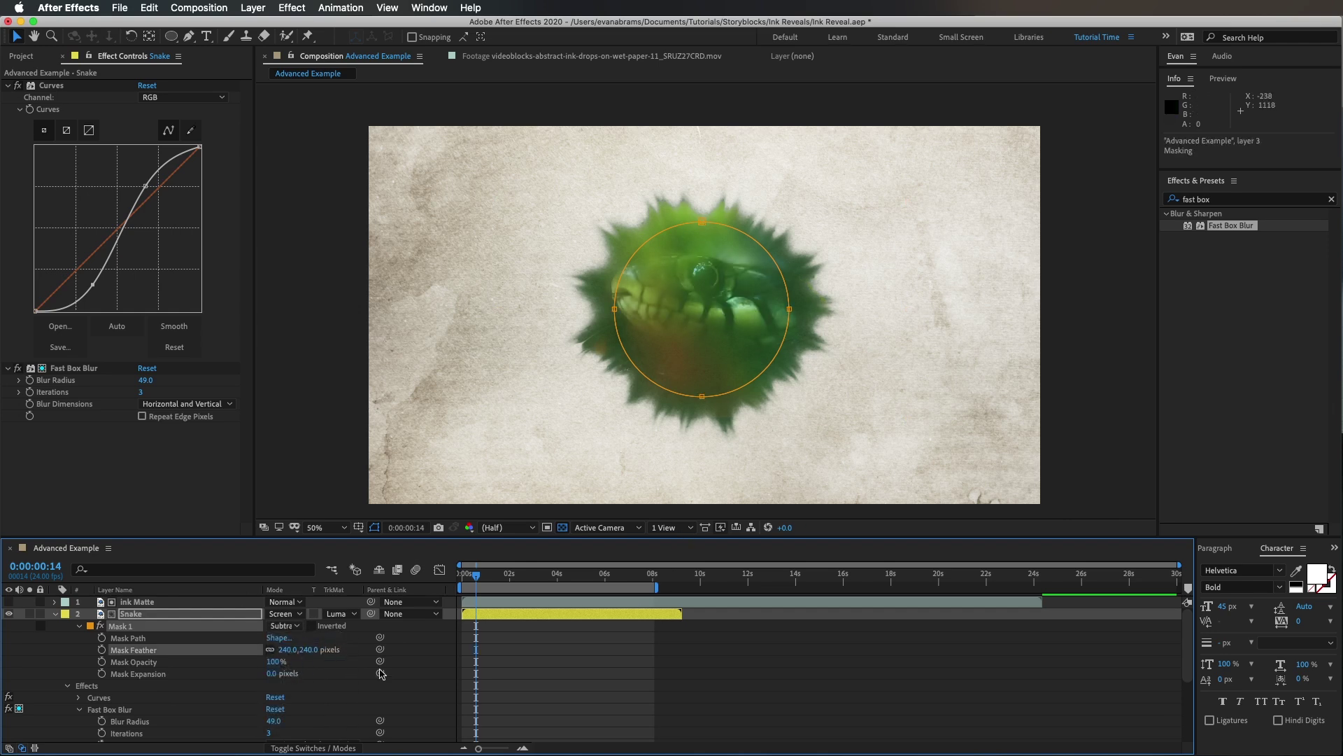
drag(271, 673, 212, 681)
drag(375, 662, 237, 691)
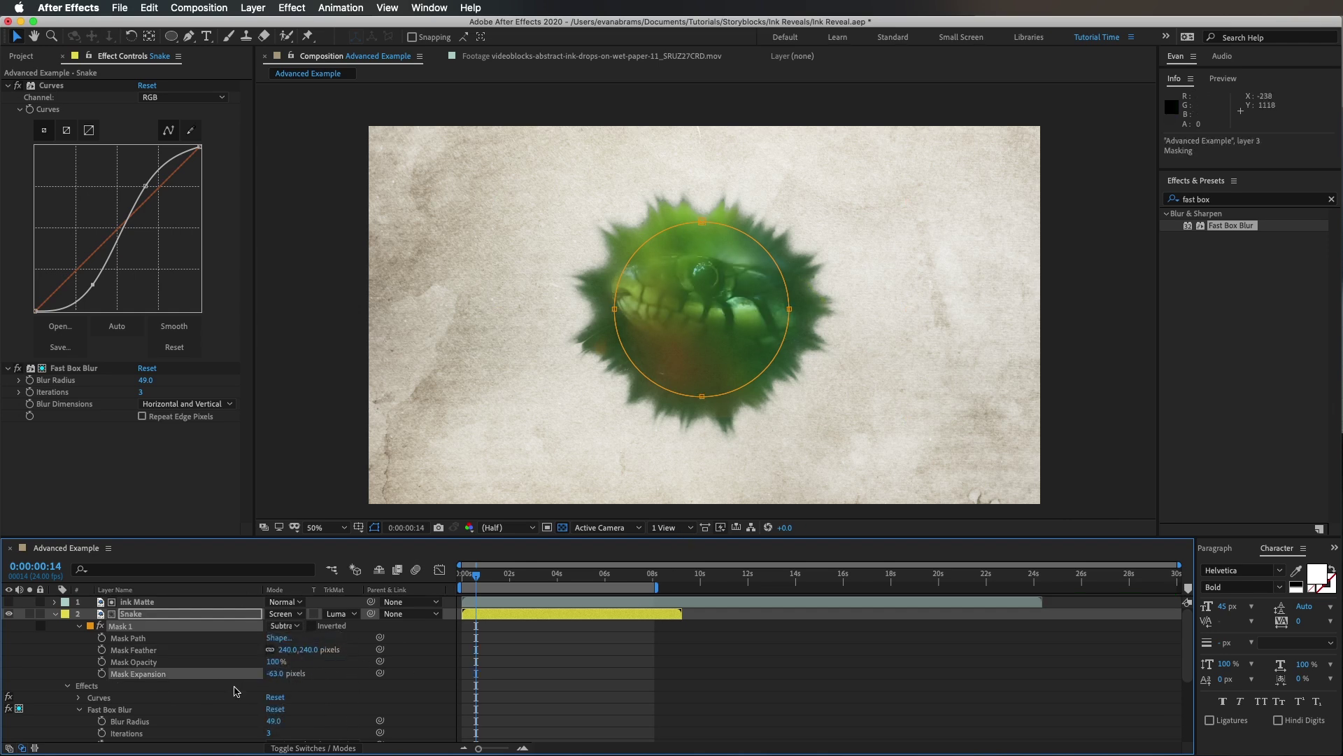
click(16, 369)
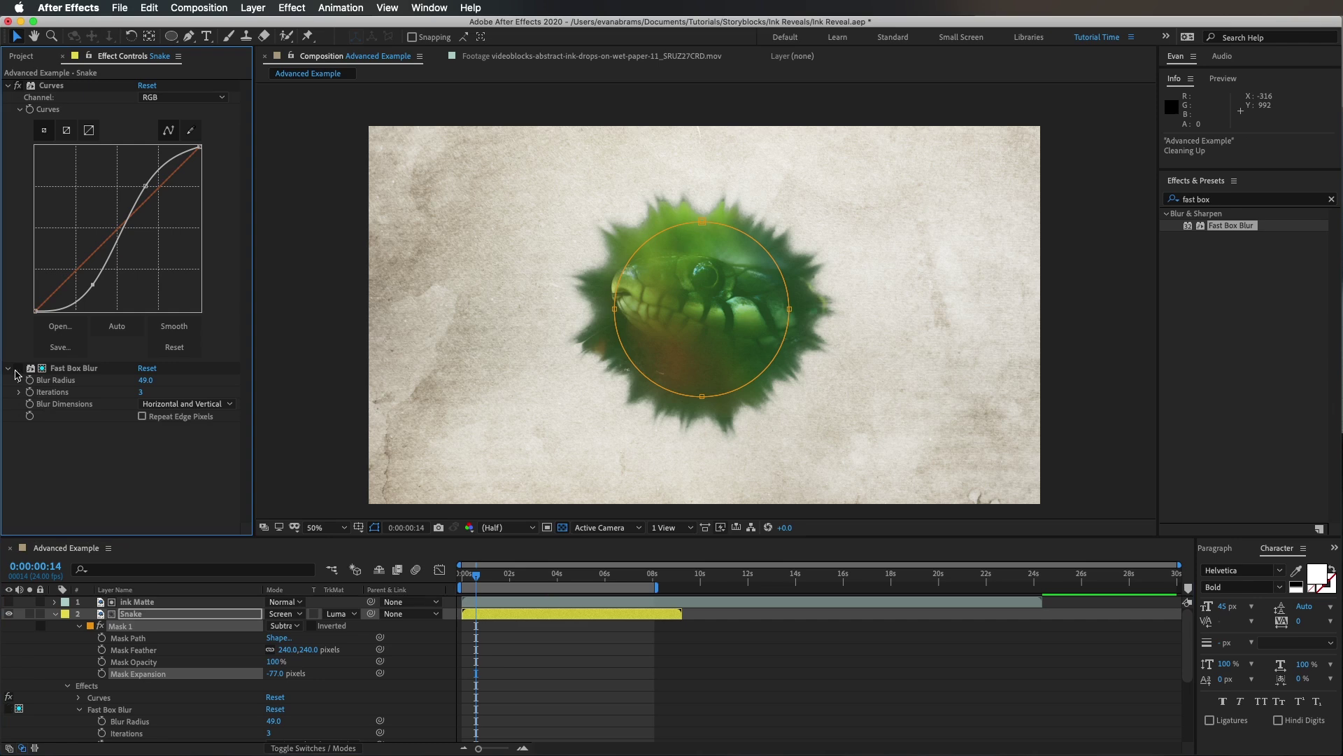
click(586, 640)
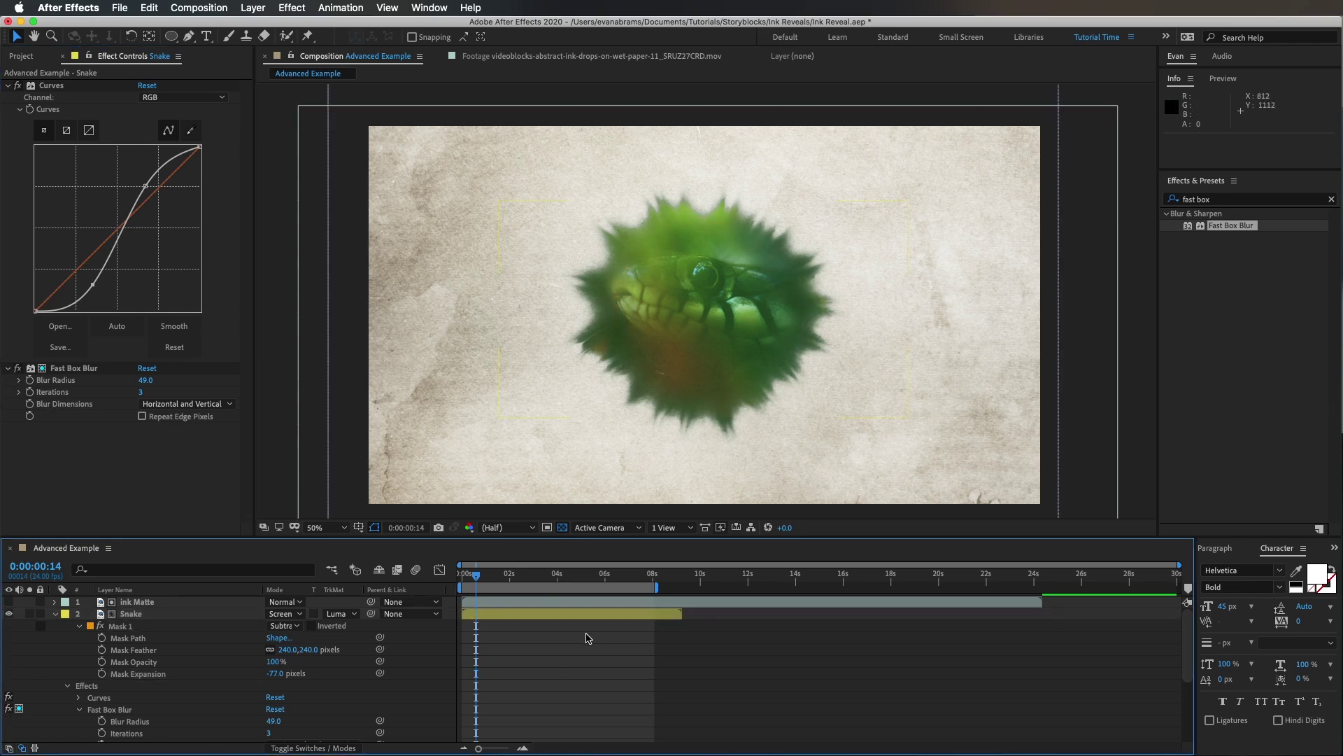
Collapse all layer properties and add a one-node camera with the 50mm preset
key(super+a)
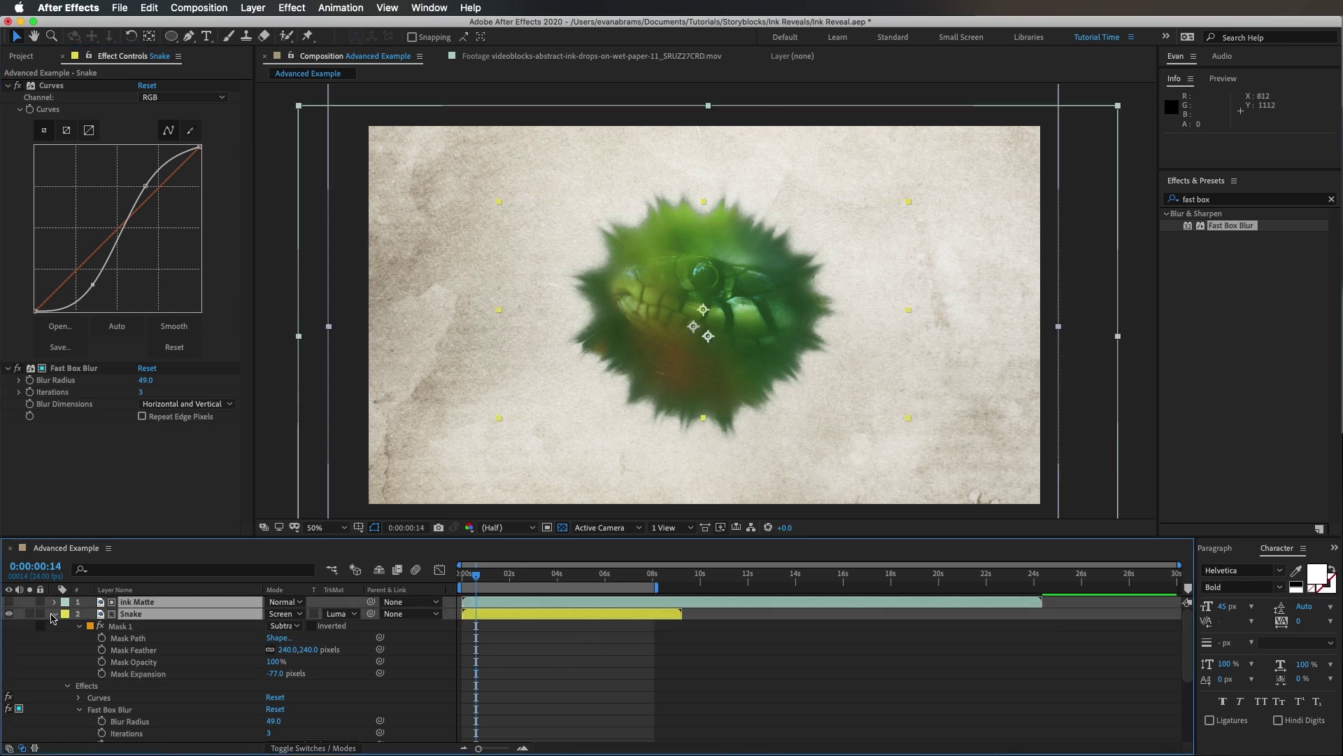
key(u)
key(F2)
click(252, 7)
mouse_move(262, 24)
click(419, 68)
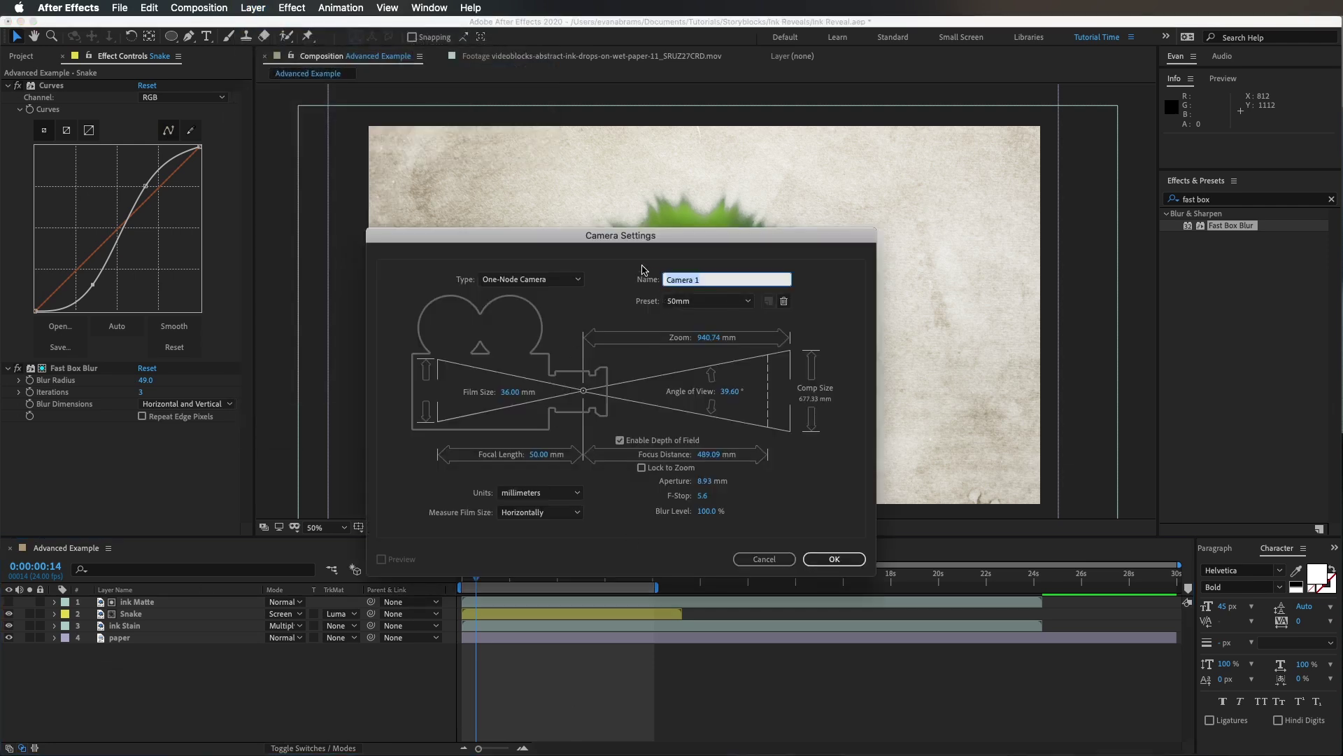
click(834, 558)
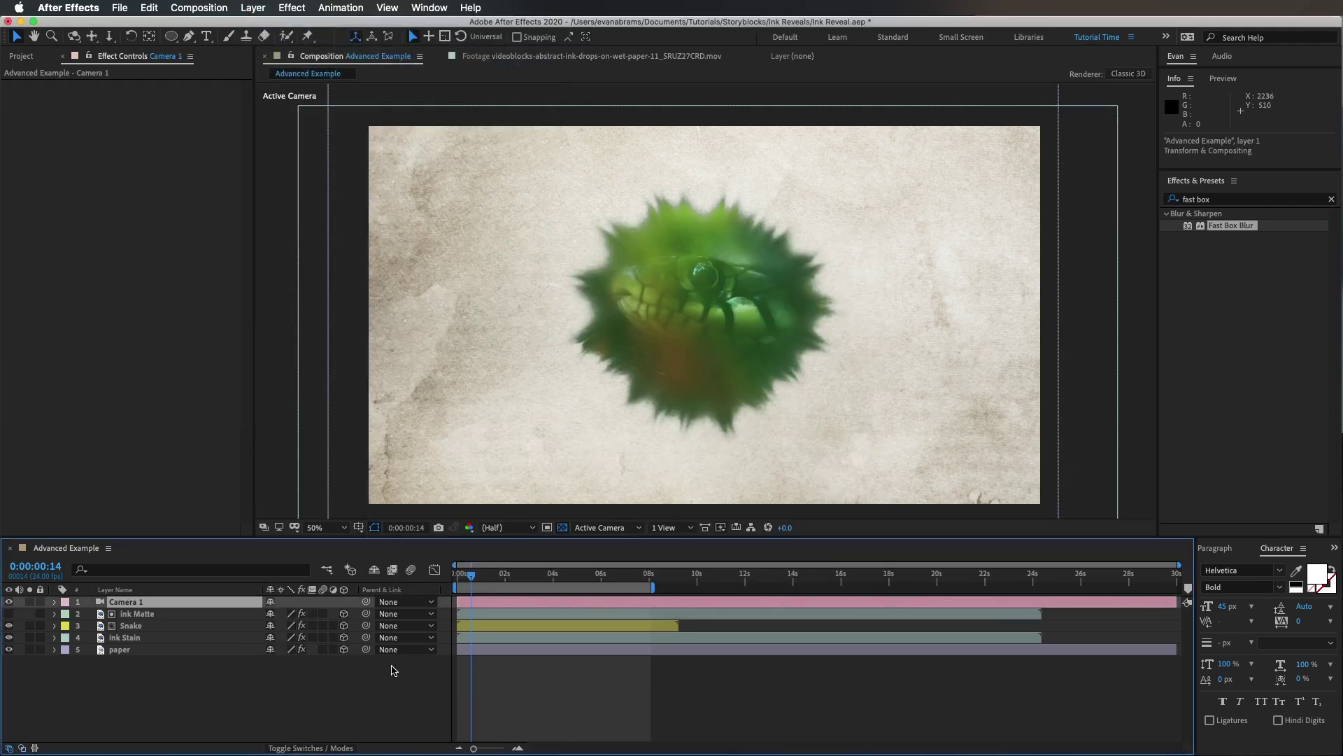
Keyframe the camera's Position from the start to about 8 seconds for a push-in, and scrub through the move
click(518, 600)
key(p)
drag(493, 577, 650, 578)
click(89, 613)
drag(325, 613, 479, 613)
drag(650, 577, 519, 588)
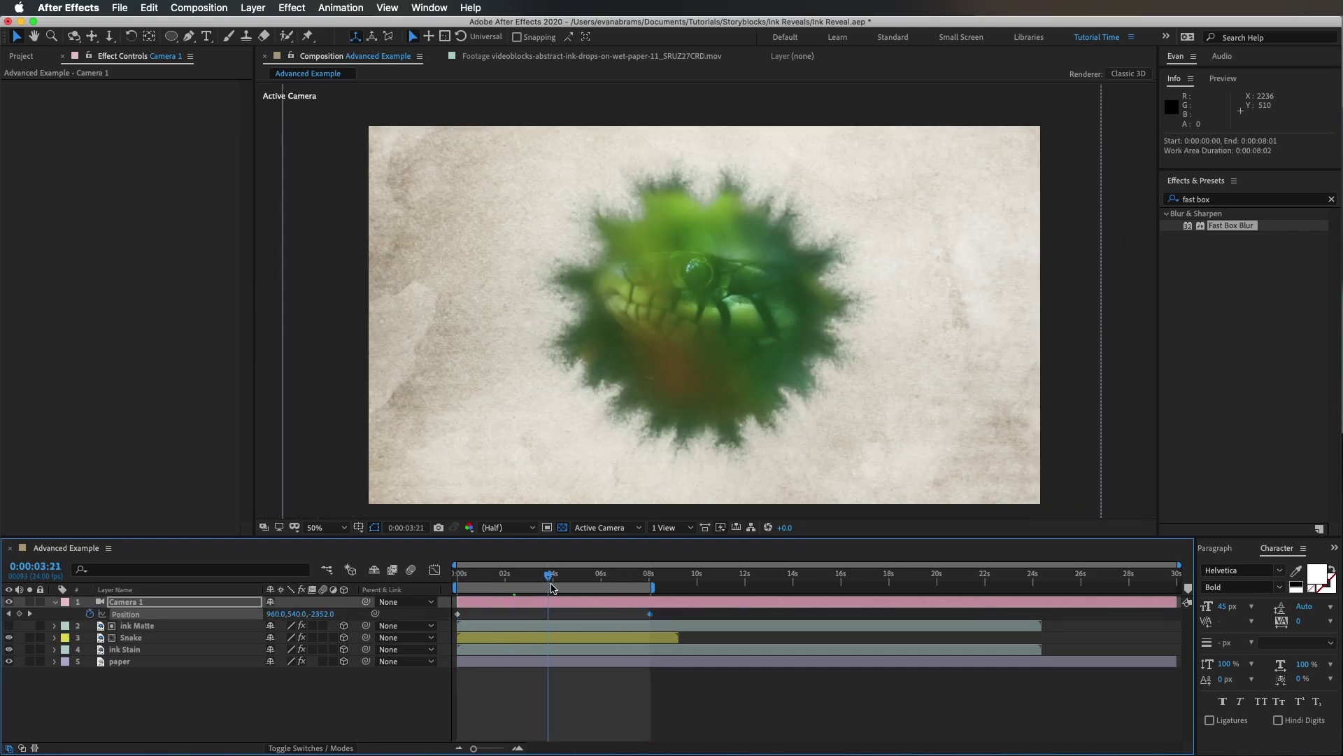
Push the Snake layer back in depth to a Z position of about 396
click(186, 637)
mouse_move(745, 307)
mouse_down()
mouse_move(769, 306)
mouse_move(708, 313)
mouse_move(530, 460)
mouse_up()
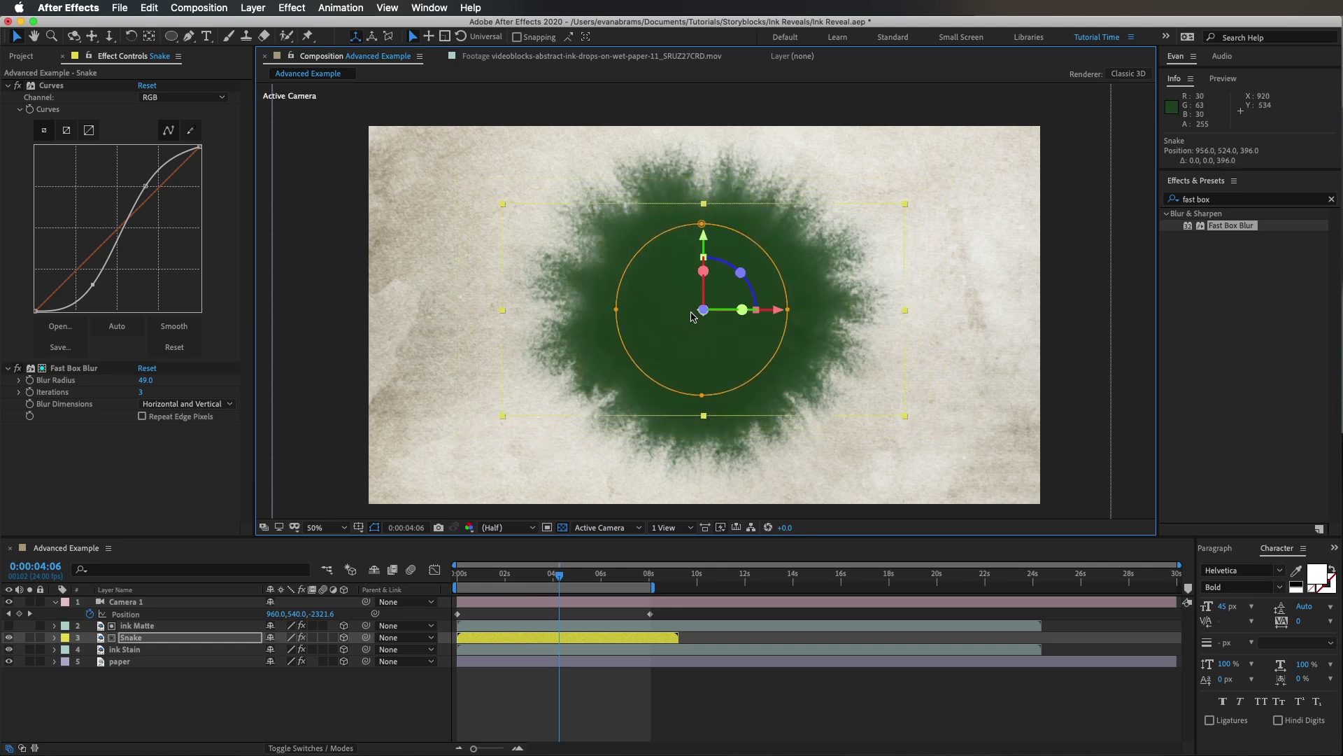
click(312, 714)
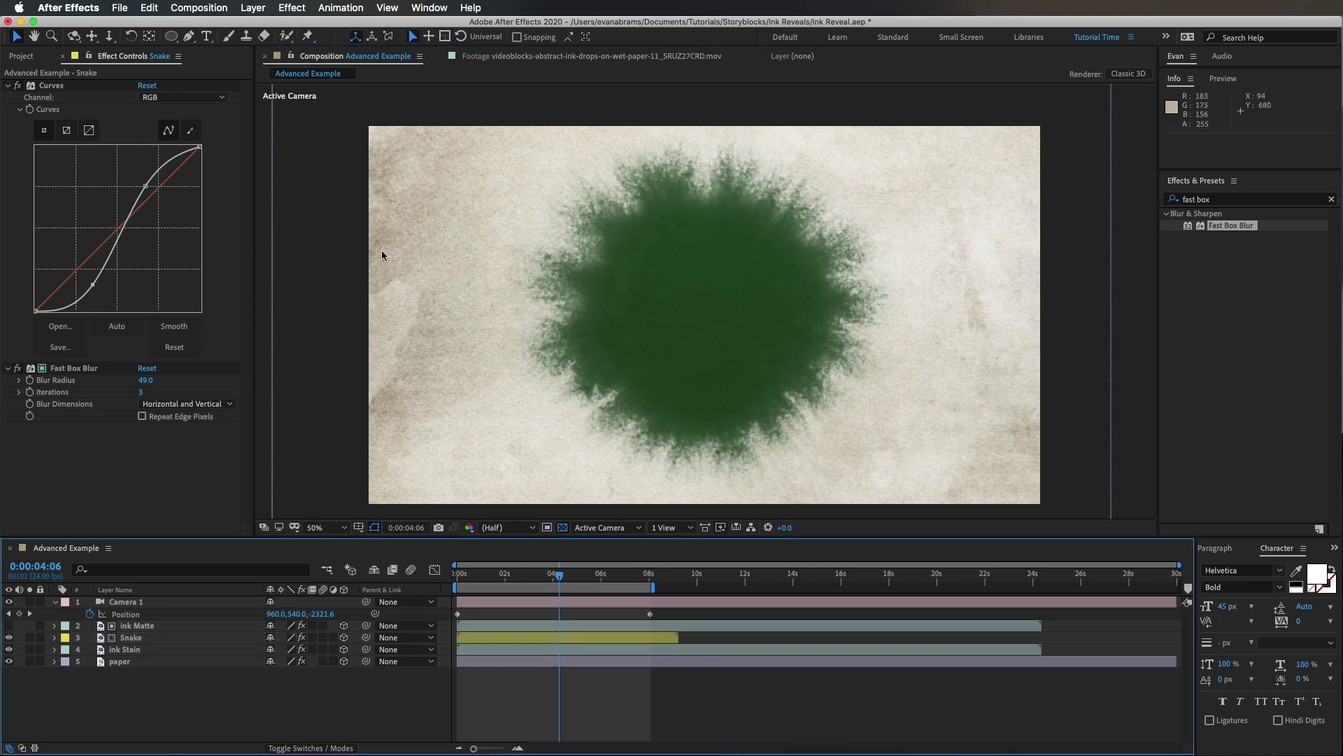
Create an adjustment layer and place it between the Snake and ink Stain layers
click(252, 8)
mouse_move(381, 25)
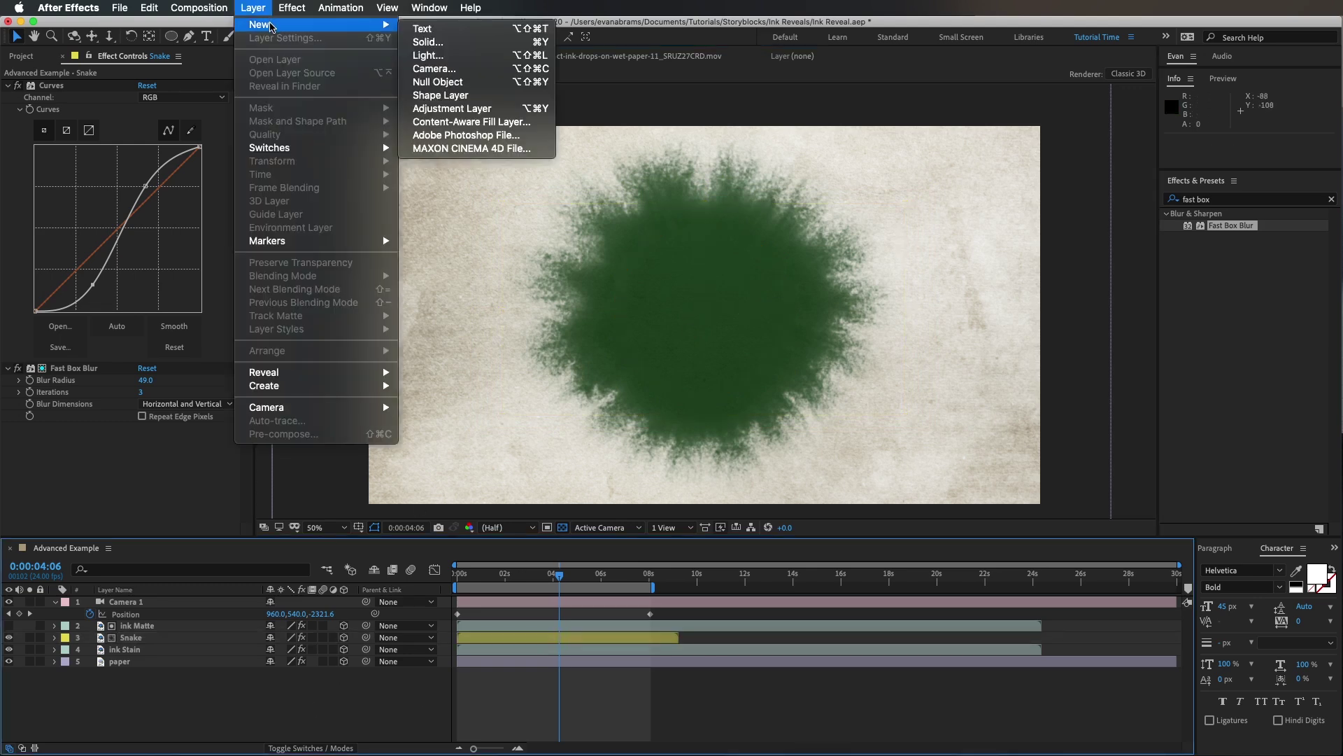
click(458, 109)
drag(133, 612, 147, 653)
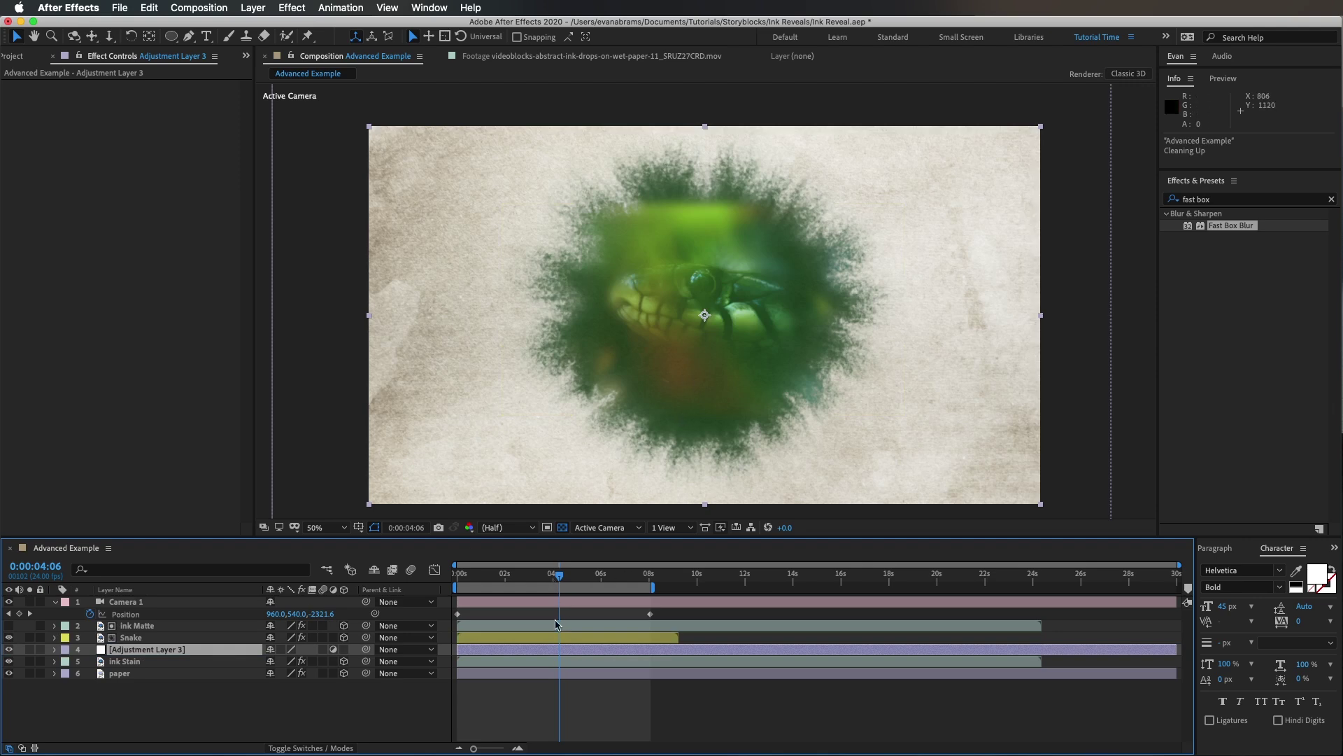
Push the Snake layer farther back to a Z position of about 636 and raise its Fast Box Blur radius to about 115
click(565, 637)
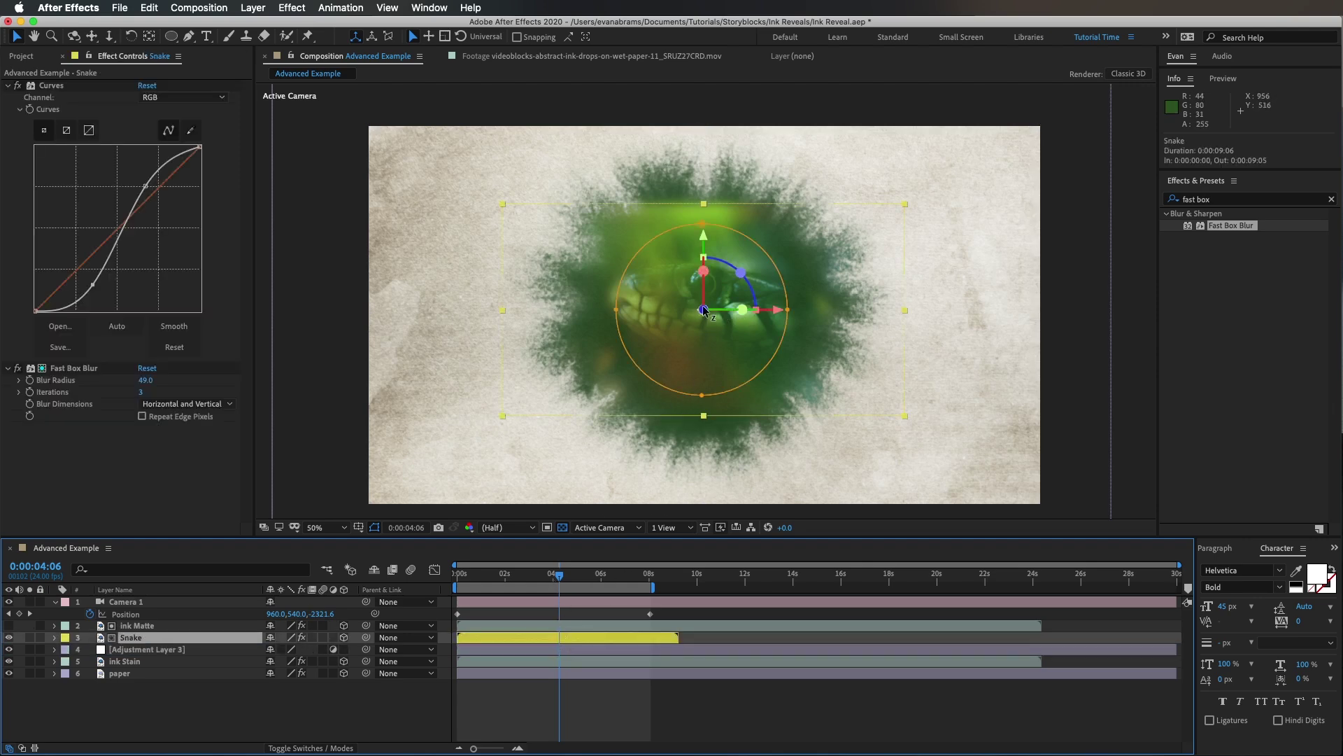
drag(703, 310, 824, 469)
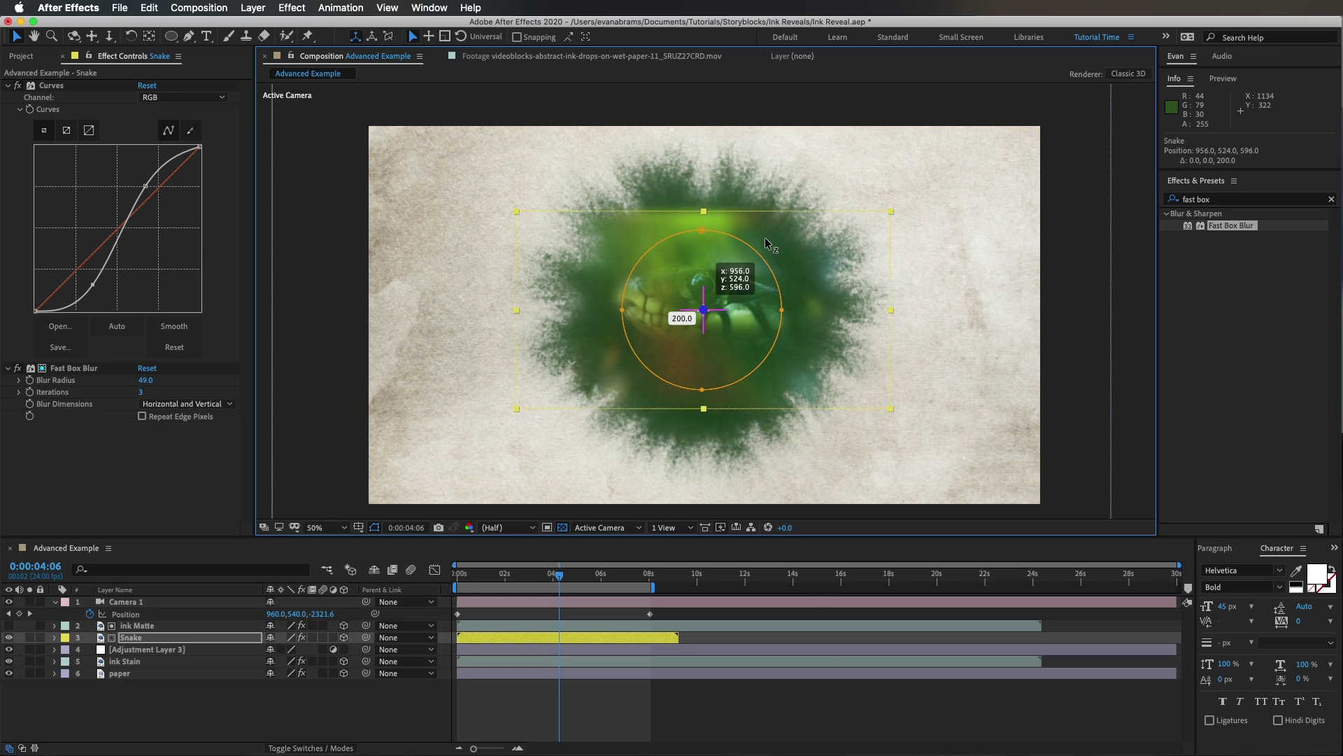
drag(765, 238, 757, 222)
drag(146, 380, 168, 379)
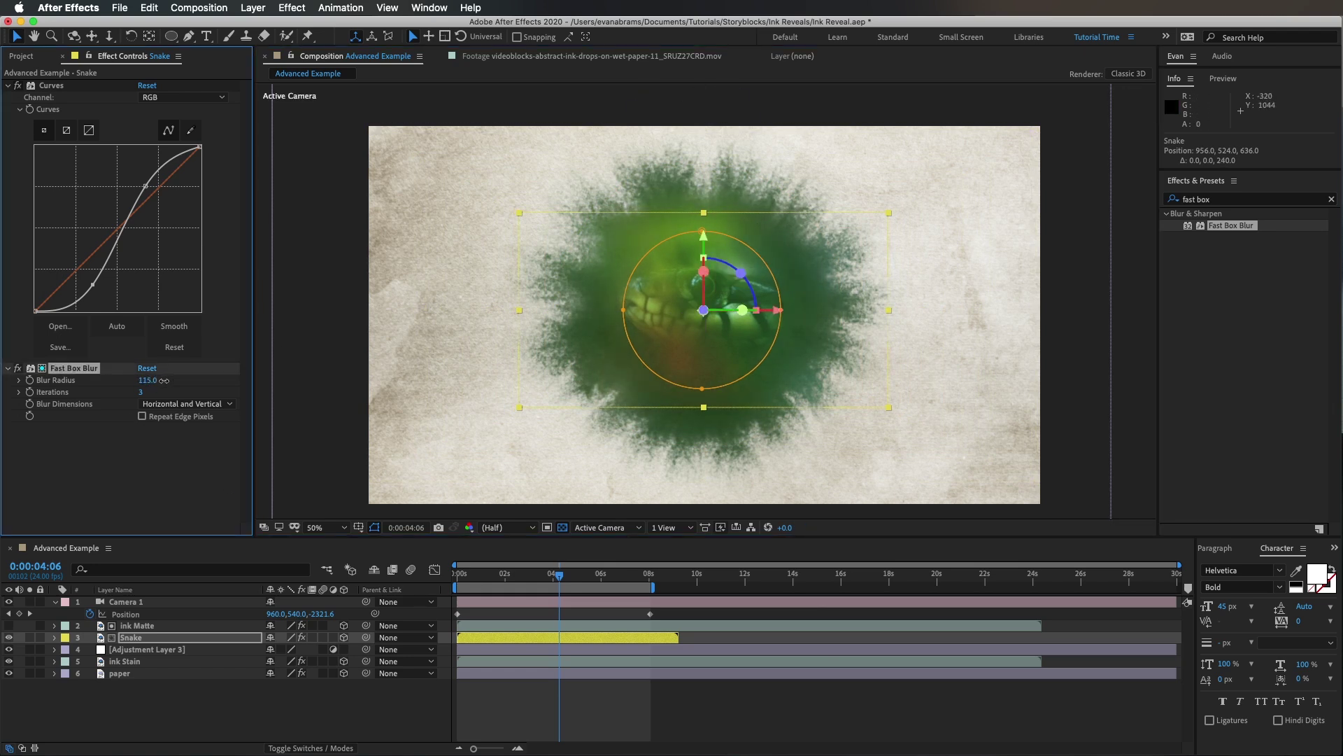
drag(703, 310, 709, 275)
click(540, 717)
Create a new 1920 x 1080, 24 fps, 30-second composition named Real holes in things
click(50, 473)
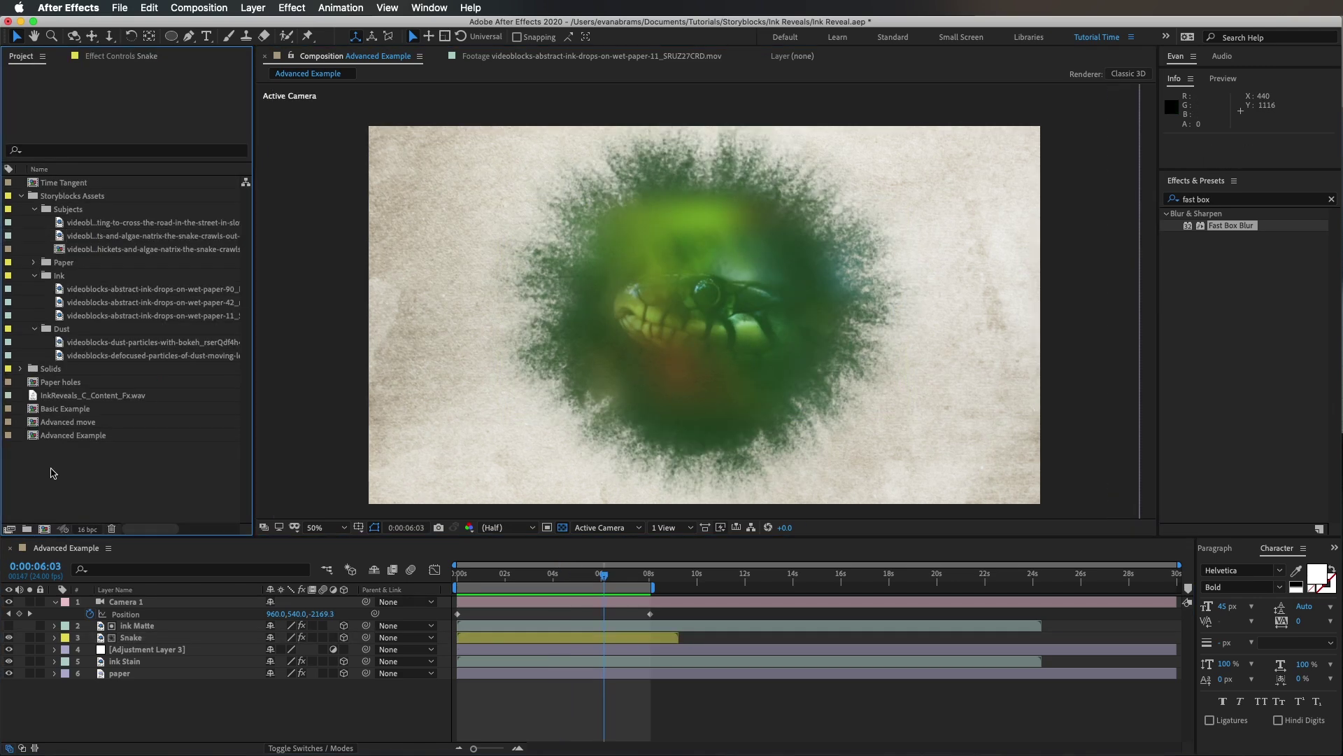
click(21, 196)
click(44, 529)
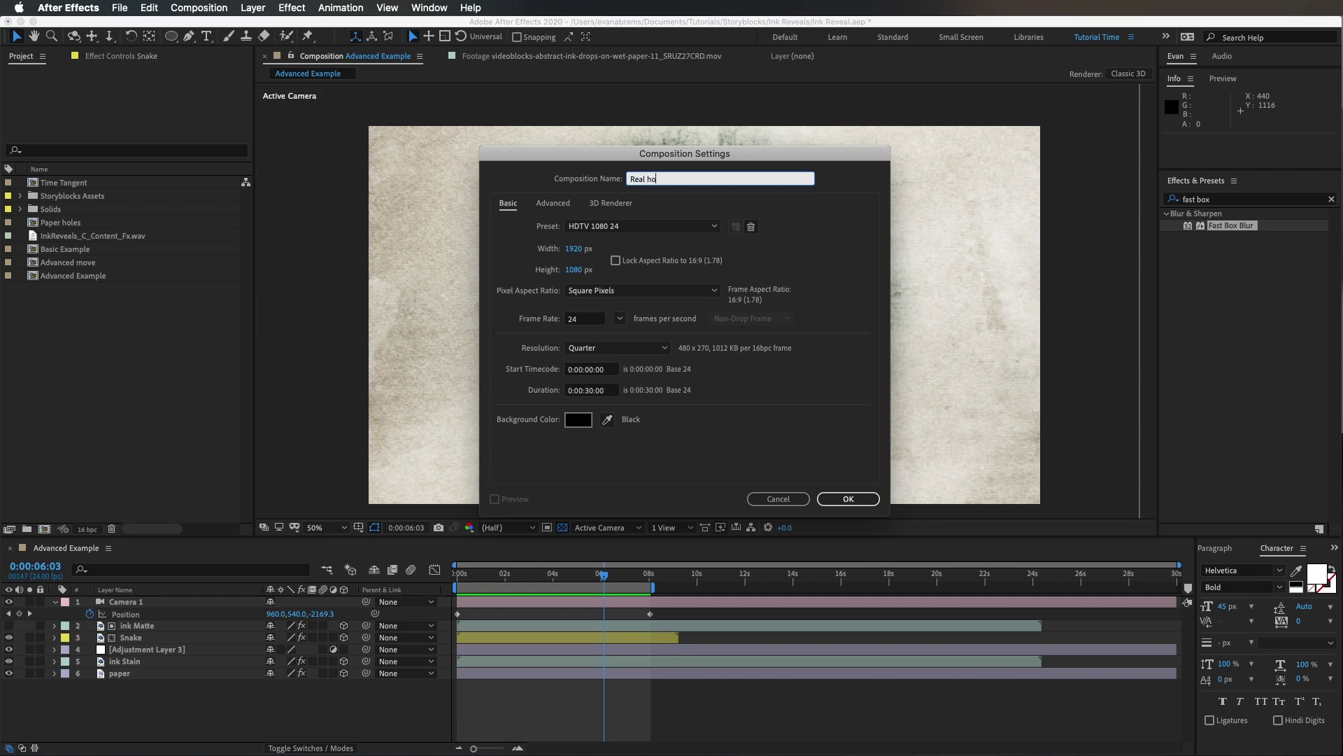
key(Return)
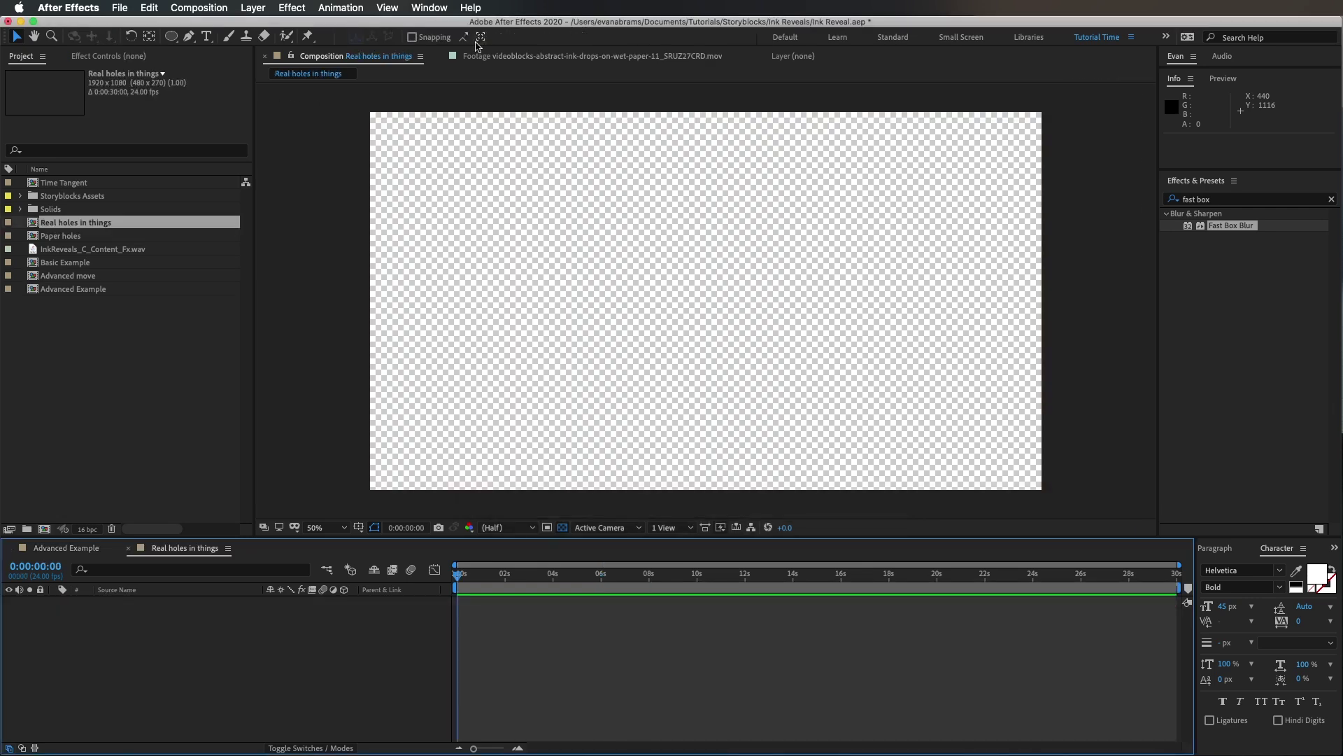
Add paper-texture_m1kAQ-.jpg to the composition, scale it to 59%, and position it at about 974, 542
click(20, 196)
click(34, 263)
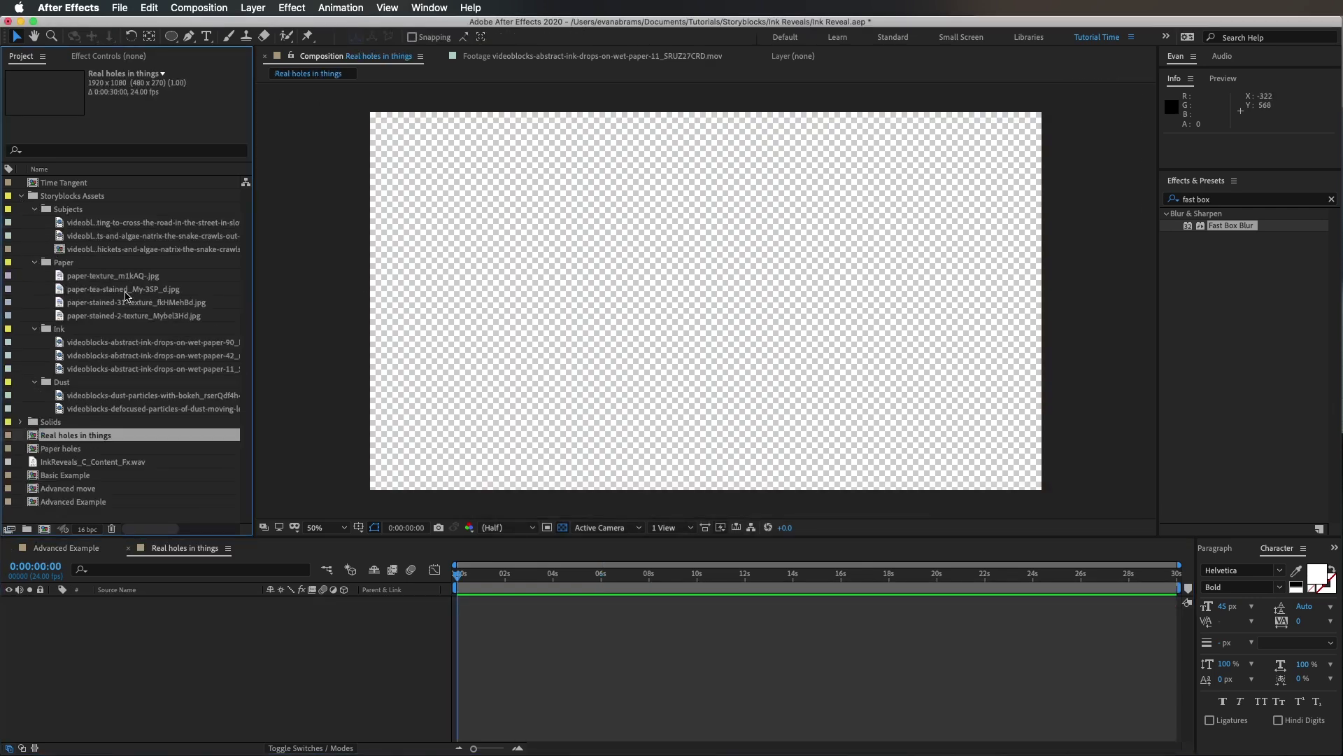
drag(121, 276, 719, 311)
key(s)
drag(312, 614, 285, 614)
drag(778, 364, 770, 356)
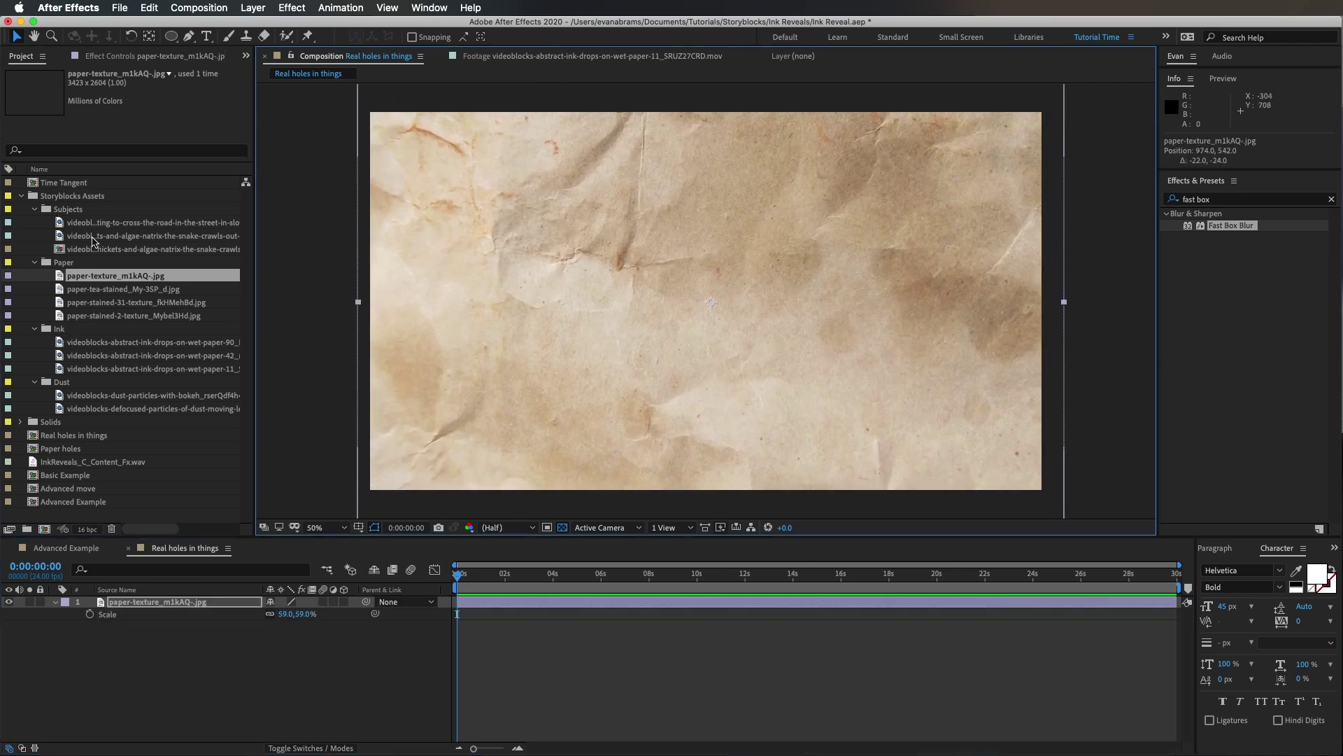
Add the videoblocks-abstract-ink-drops-on-wet-paper-42 clip above the paper texture, centred, and scale it down to sit within the paper
mouse_move(119, 369)
mouse_down()
mouse_move(546, 411)
mouse_move(712, 307)
mouse_up()
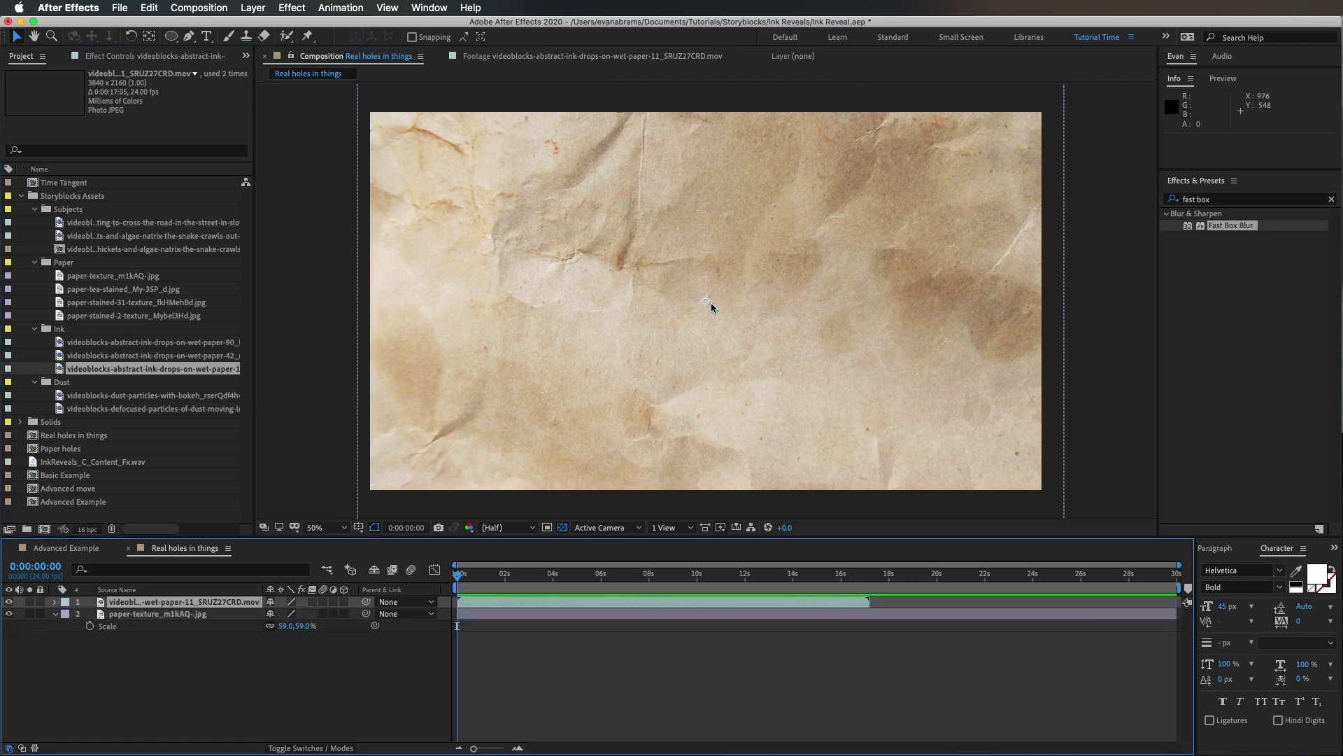
key(super+z)
drag(119, 355, 709, 304)
key(s)
mouse_move(319, 613)
mouse_down()
mouse_move(263, 622)
mouse_move(275, 622)
mouse_up()
Make the ink clip and the paper texture 3D layers and parent the ink clip to the paper
click(344, 601)
click(343, 684)
click(321, 605)
drag(366, 601, 231, 687)
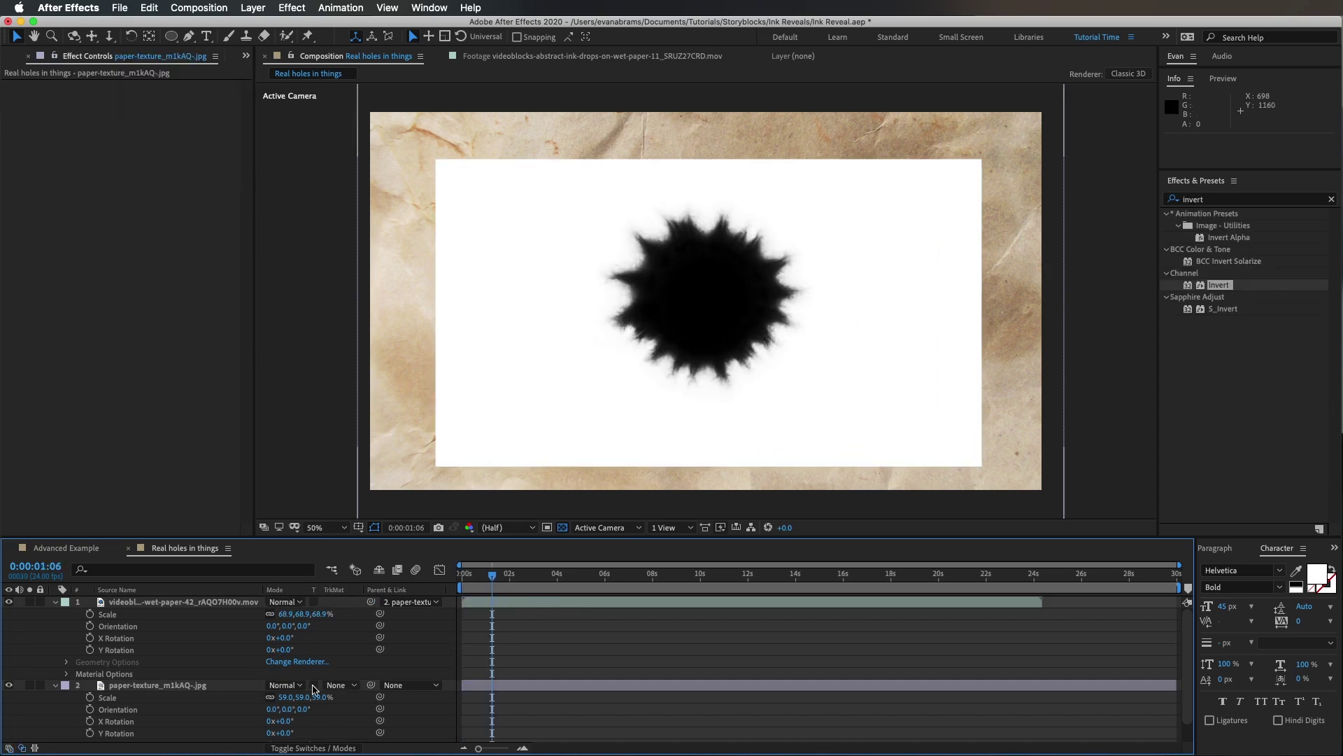
Set the paper-texture layer's track matte to Luma Matte and apply the Invert effect to the ink layer
click(336, 685)
click(373, 747)
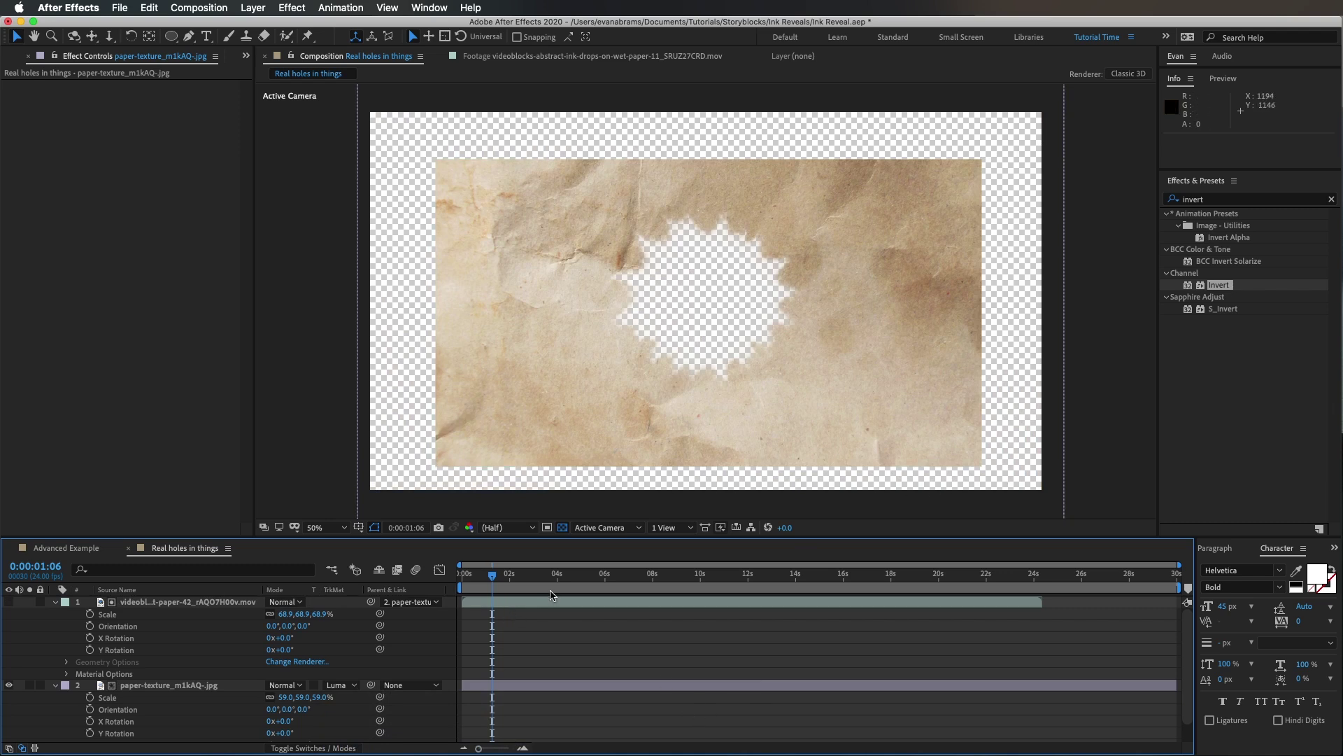
click(521, 604)
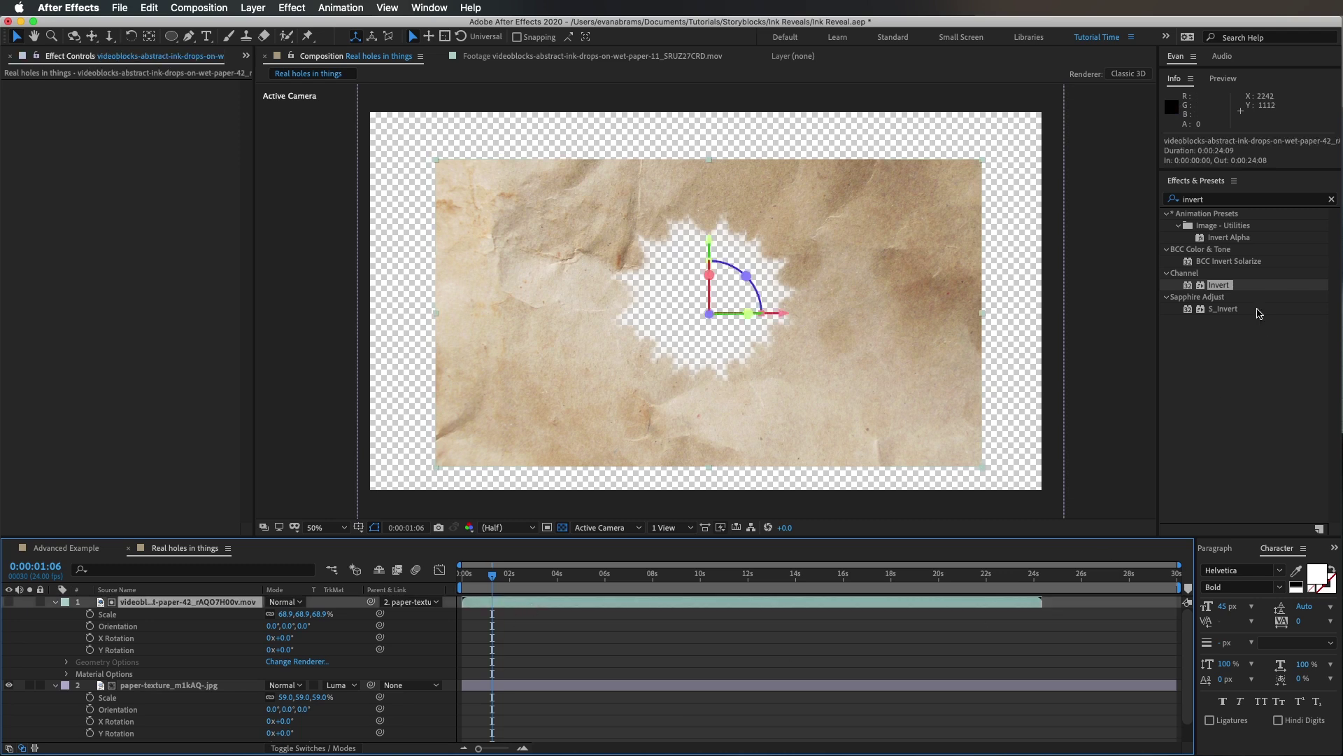
double_click(1218, 285)
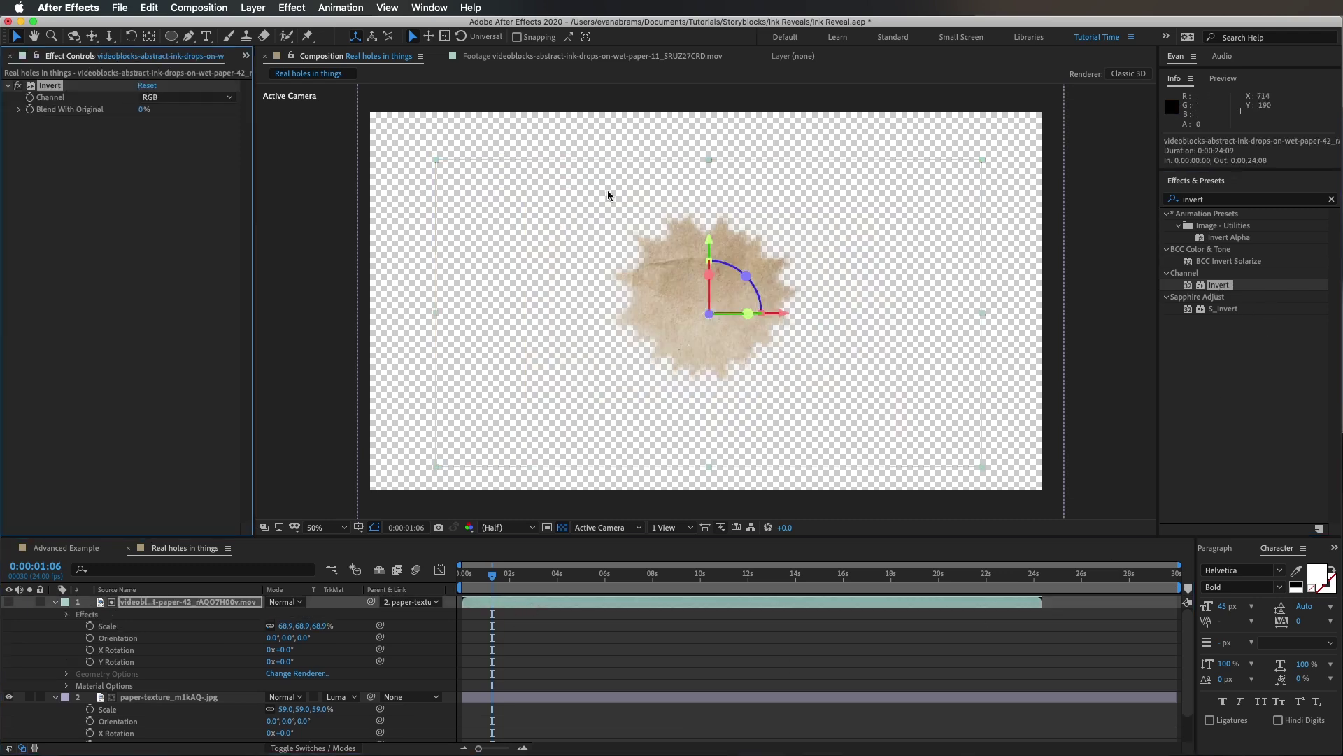
Change the paper-texture layer's track matte to Luma Inverted Matte
click(212, 700)
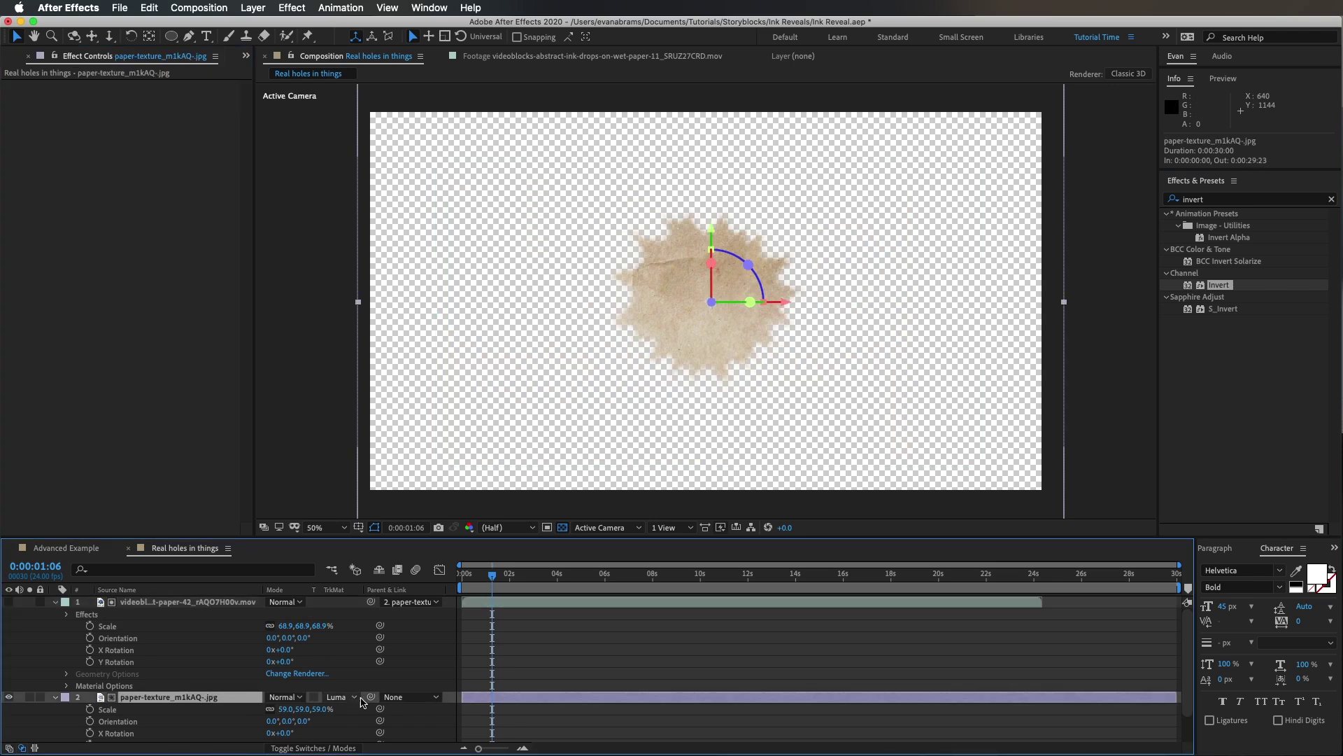
click(340, 698)
click(396, 755)
click(624, 630)
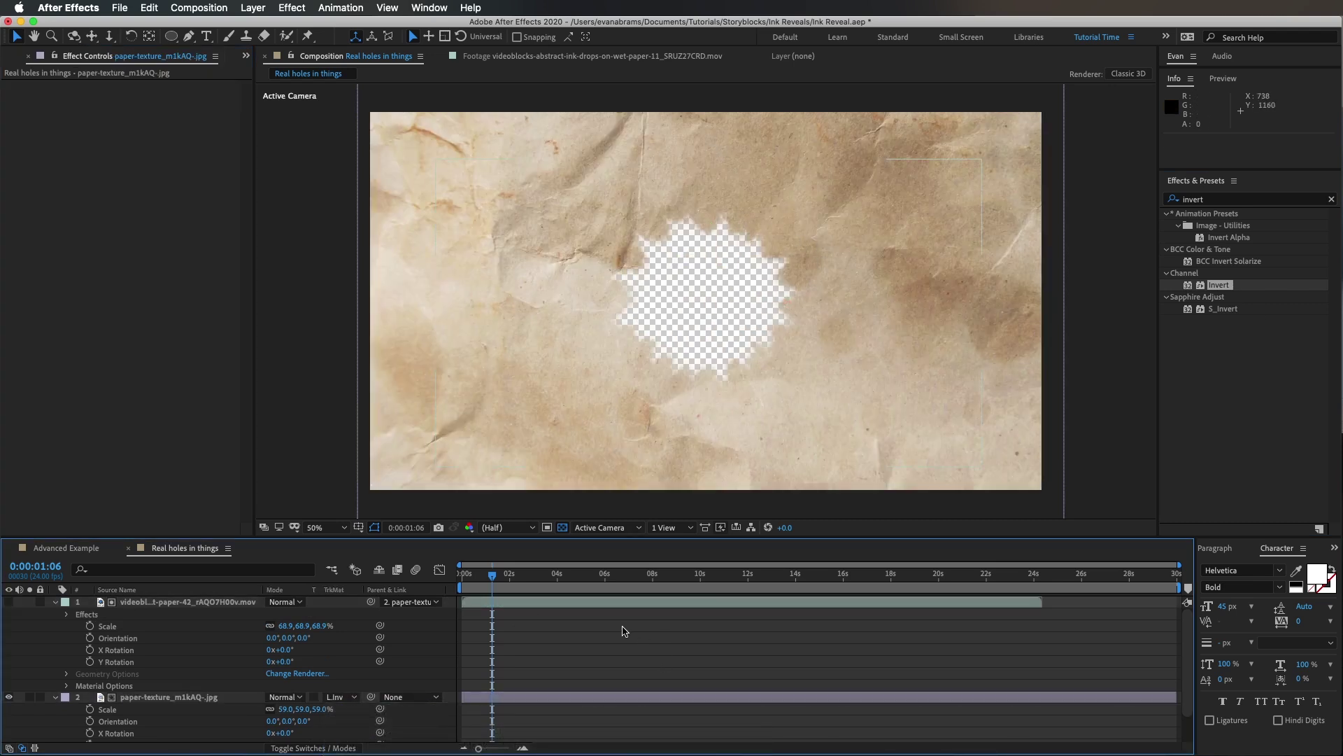
Examine the inverted ink matte by temporarily showing and soloing its layer
click(545, 602)
click(9, 603)
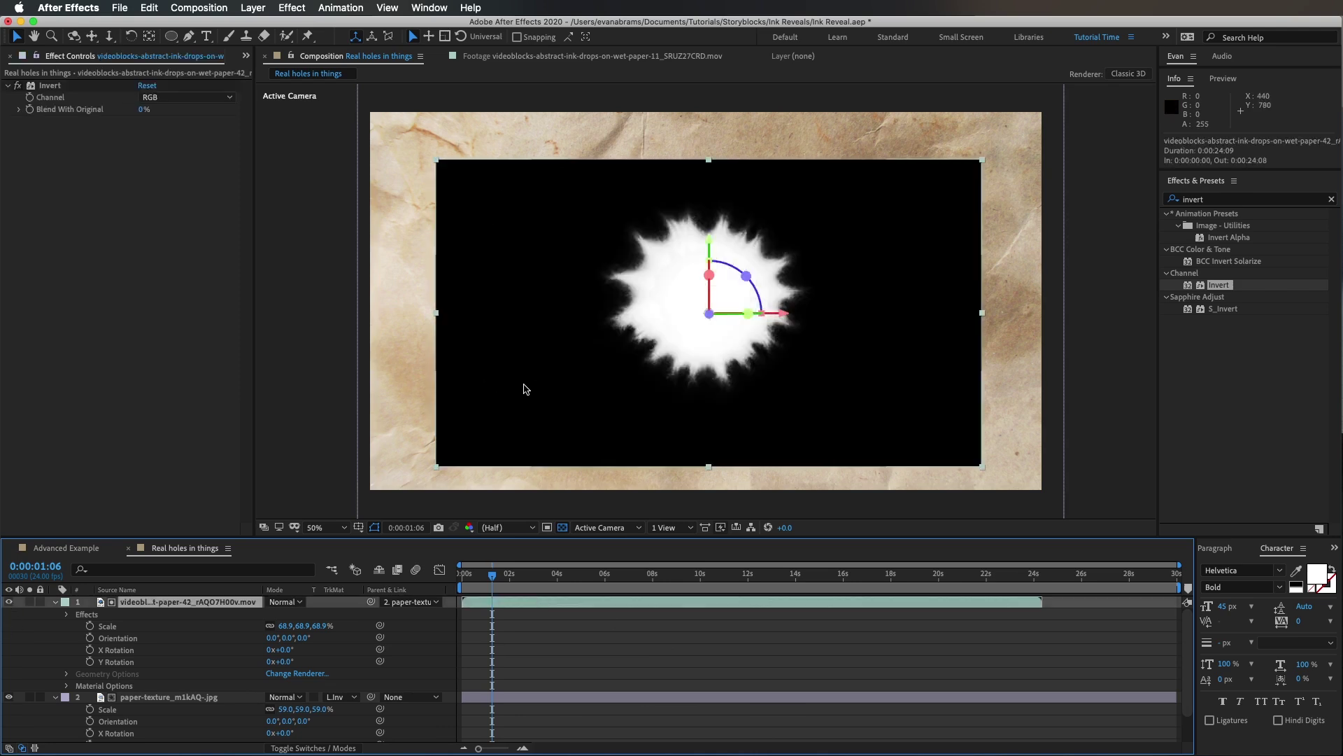
click(30, 602)
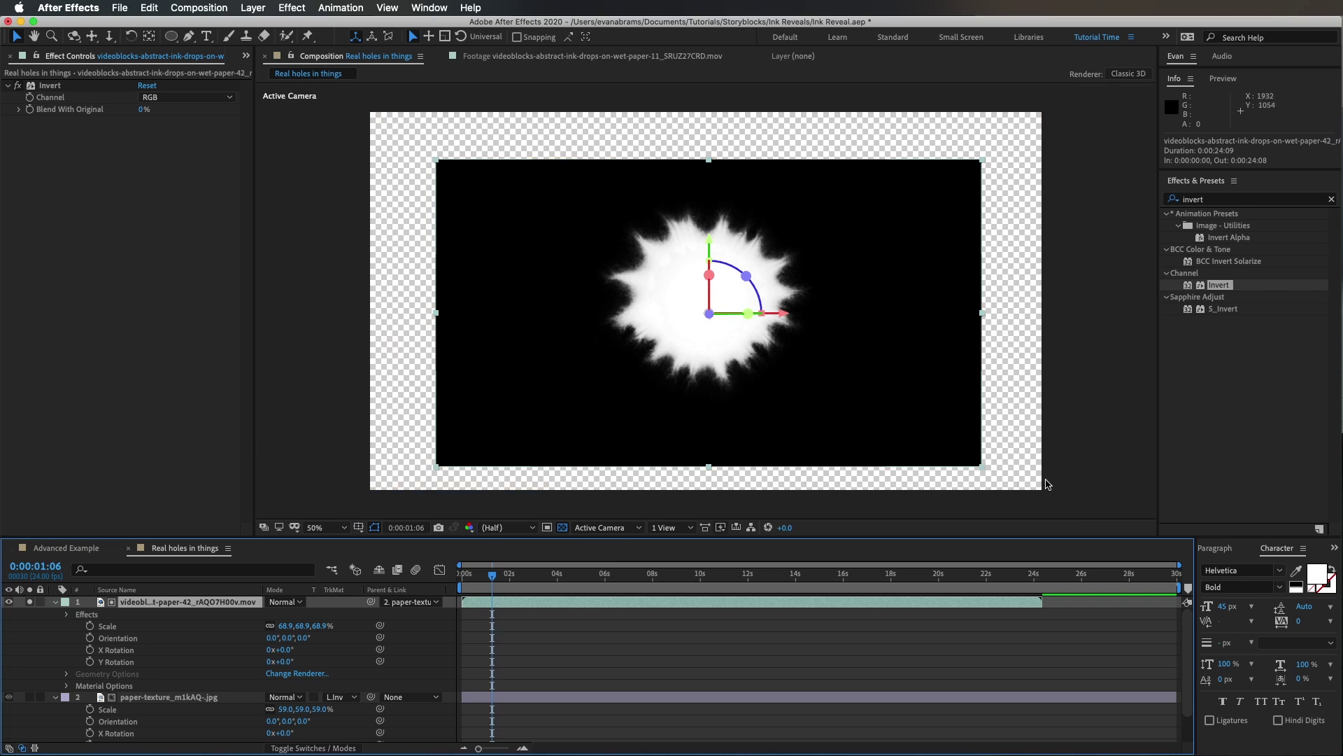
click(30, 602)
click(9, 603)
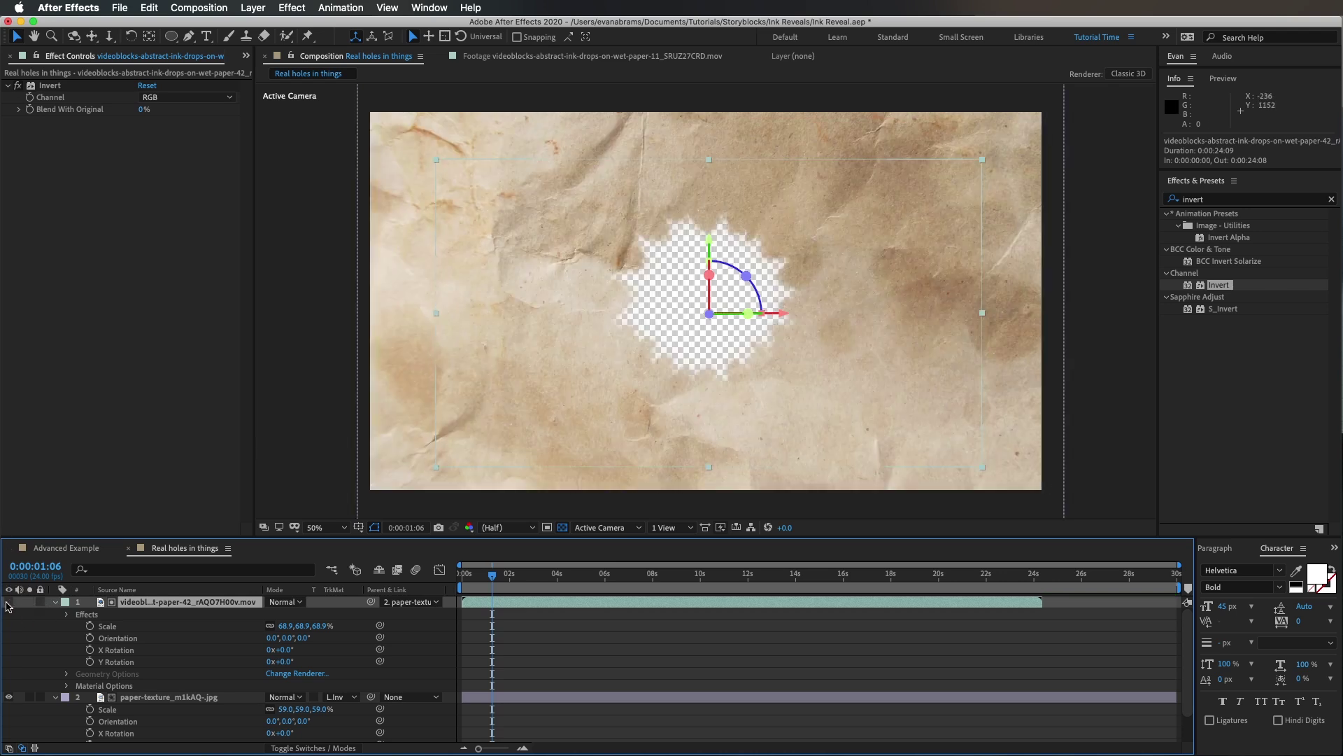
Enlarge the ink matte layer to about 96.8% and move it to about 1748.8, 1373.2
click(552, 642)
click(543, 602)
mouse_move(668, 431)
mouse_down()
mouse_move(714, 373)
mouse_move(695, 392)
mouse_up()
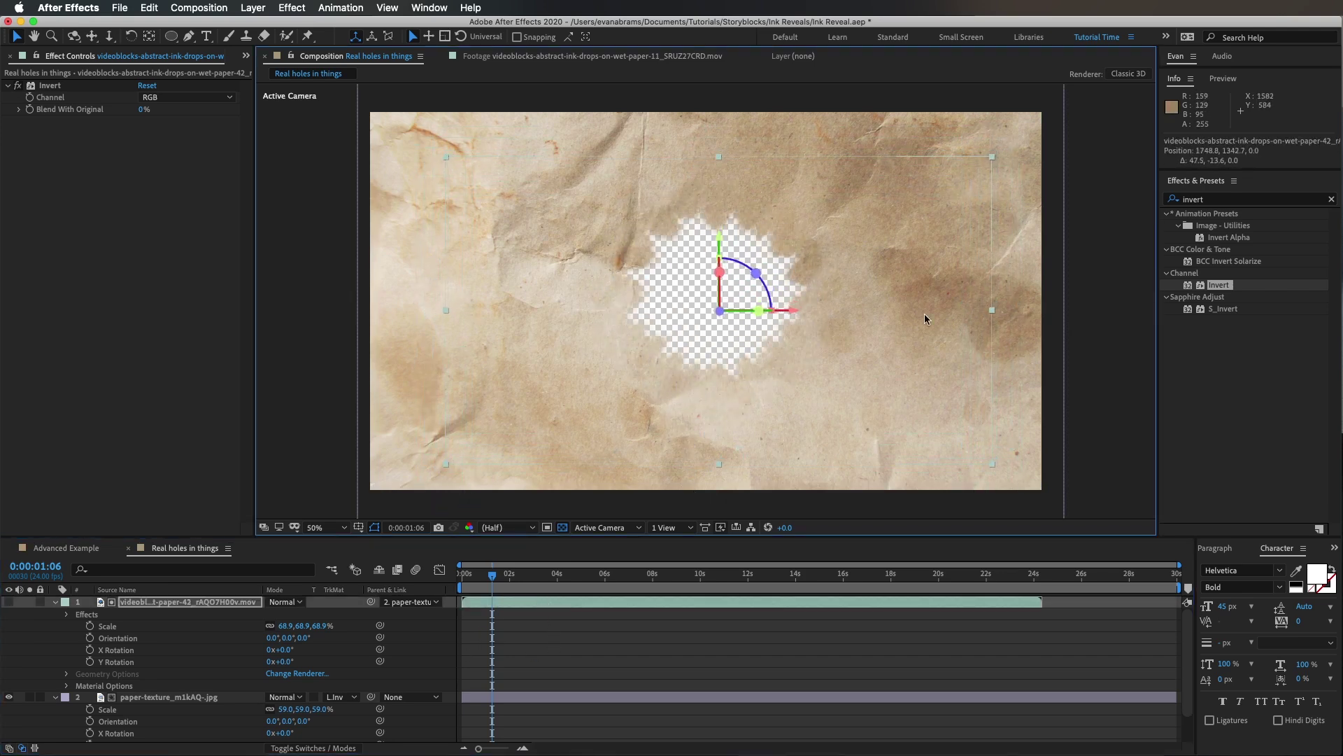
mouse_move(994, 314)
mouse_down()
mouse_move(1102, 306)
mouse_move(970, 337)
mouse_up()
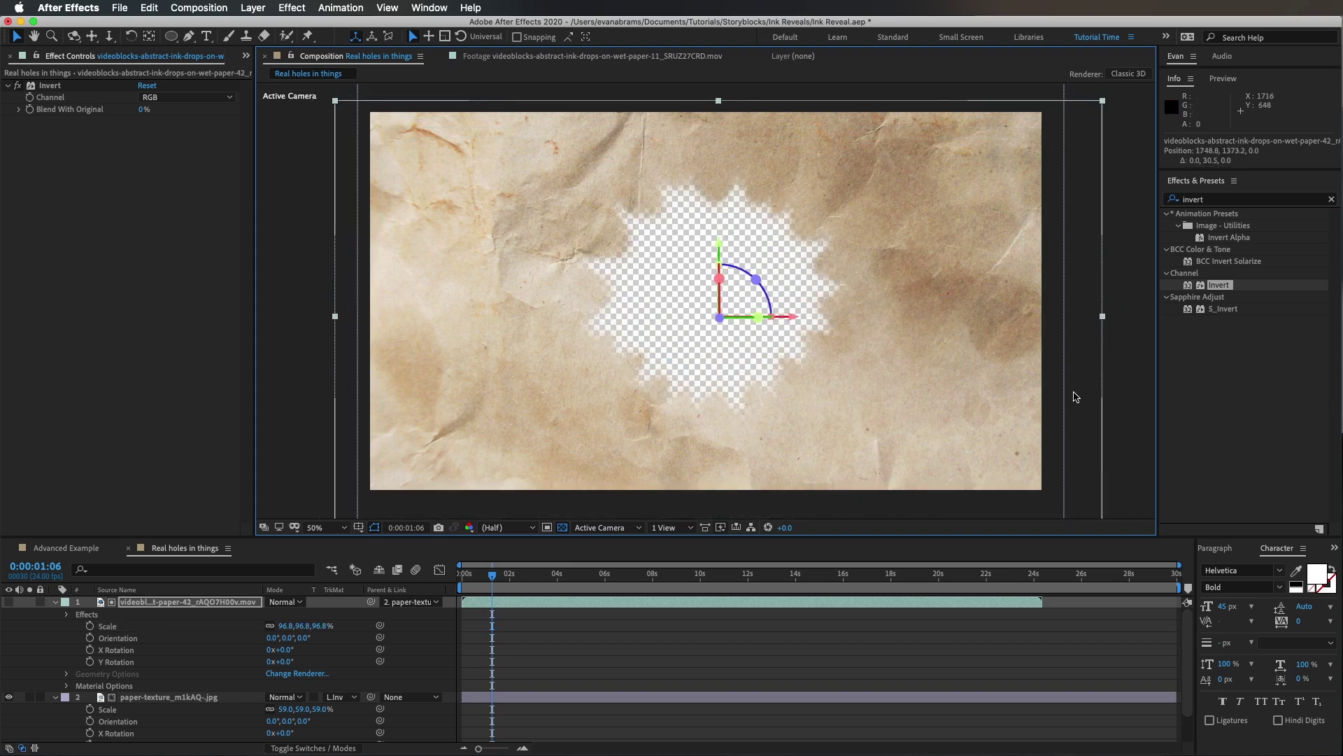
Collapse the expanded properties of the ink and paper-texture layers and deselect everything
key(super+Tab)
click(491, 661)
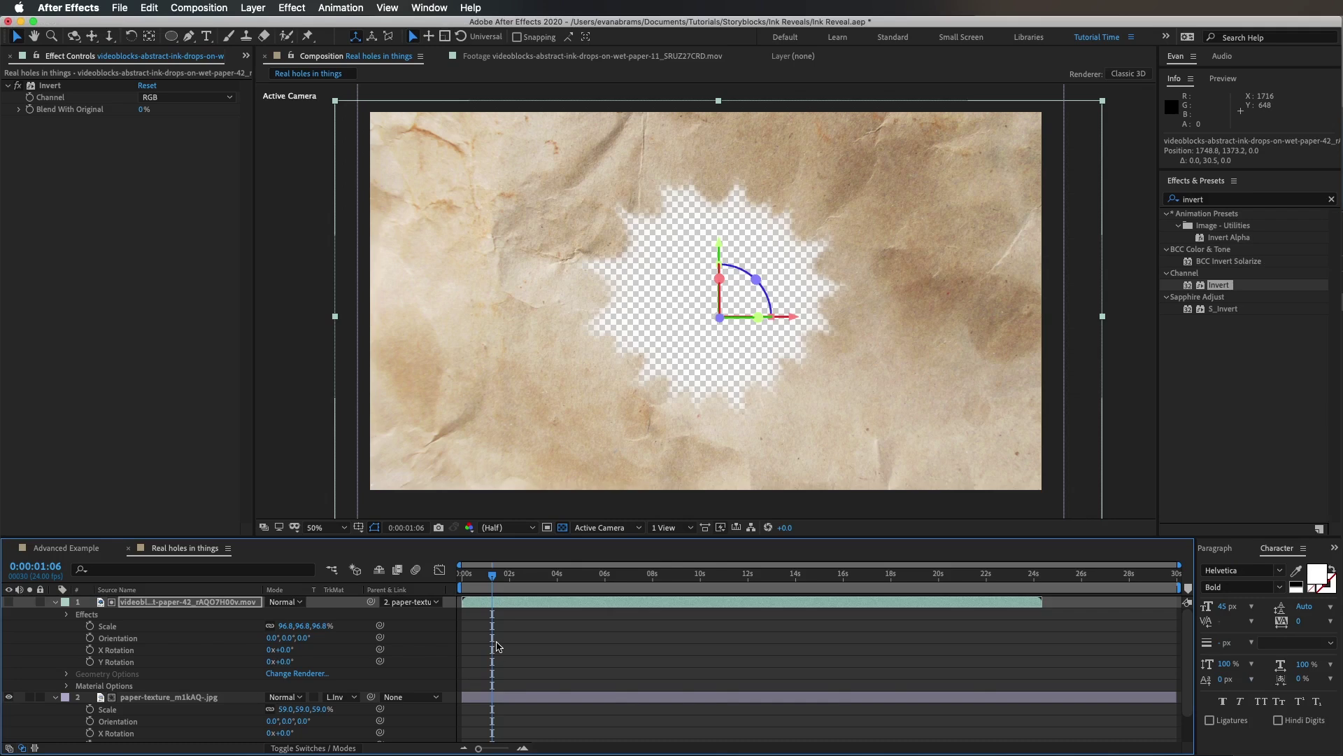
click(56, 602)
click(55, 613)
click(192, 672)
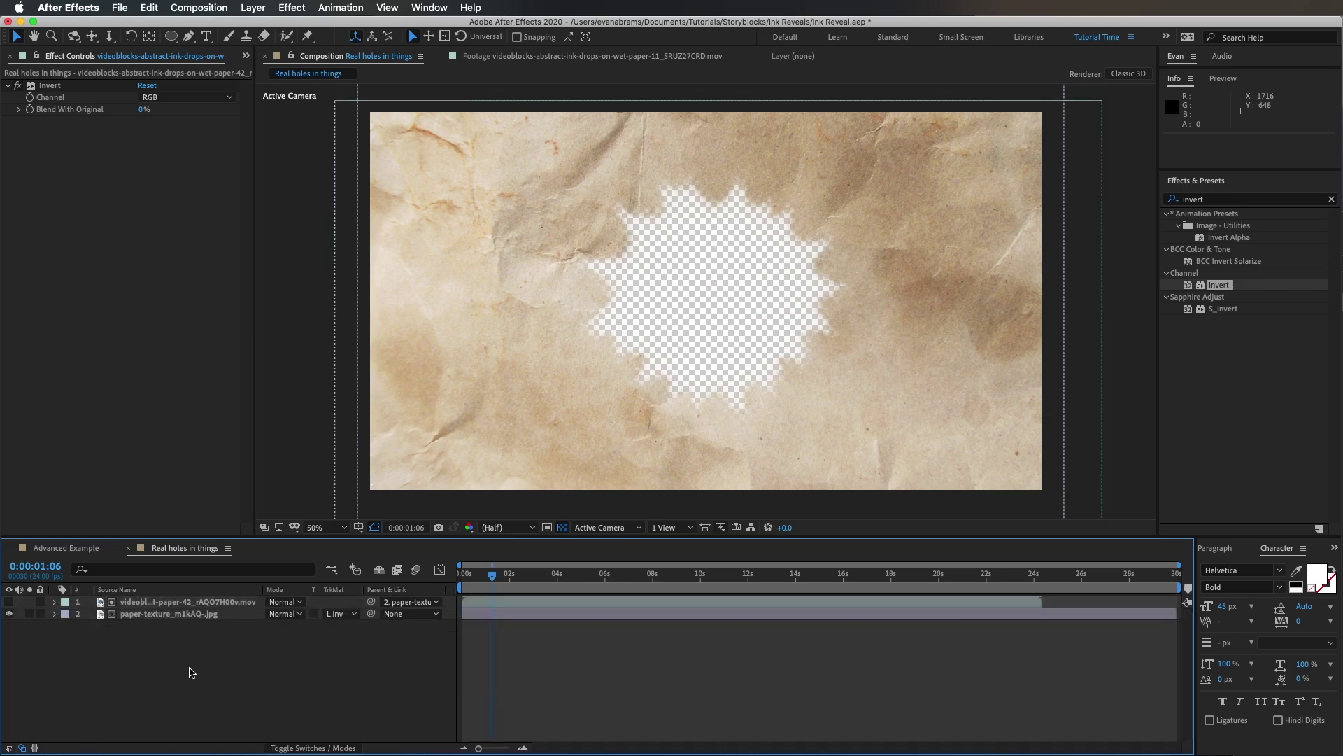
Add the defocused dust clip beneath the paper and the dust-particles-with-bokeh clip above the ink, both as 3D layers
click(317, 748)
click(246, 55)
click(269, 72)
drag(152, 409, 179, 669)
drag(152, 395, 196, 599)
click(210, 638)
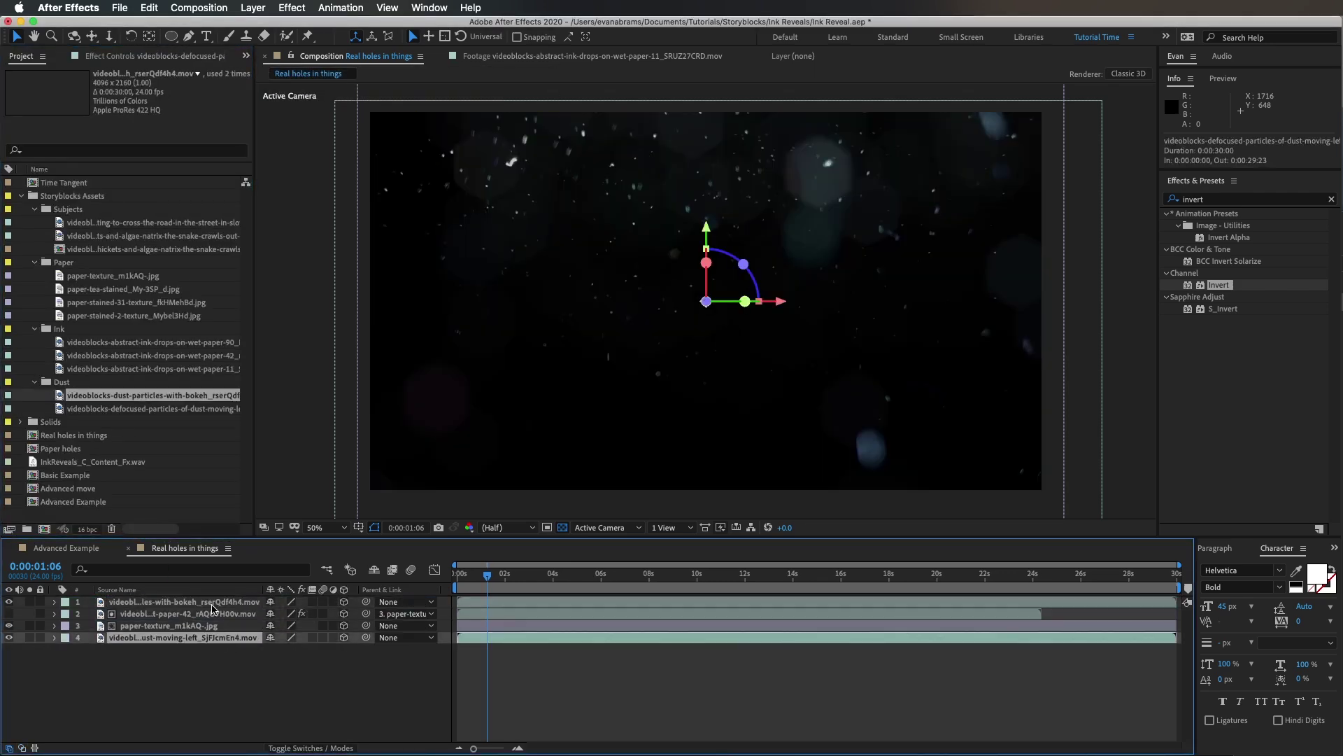
Set the blending mode of both dust layers to Screen
super+click(212, 603)
key(F4)
click(283, 601)
click(307, 718)
click(390, 692)
Shift the bokeh dust and defocused dust layers in depth relative to the paper
click(210, 602)
drag(706, 301, 651, 191)
click(210, 637)
key(super+z)
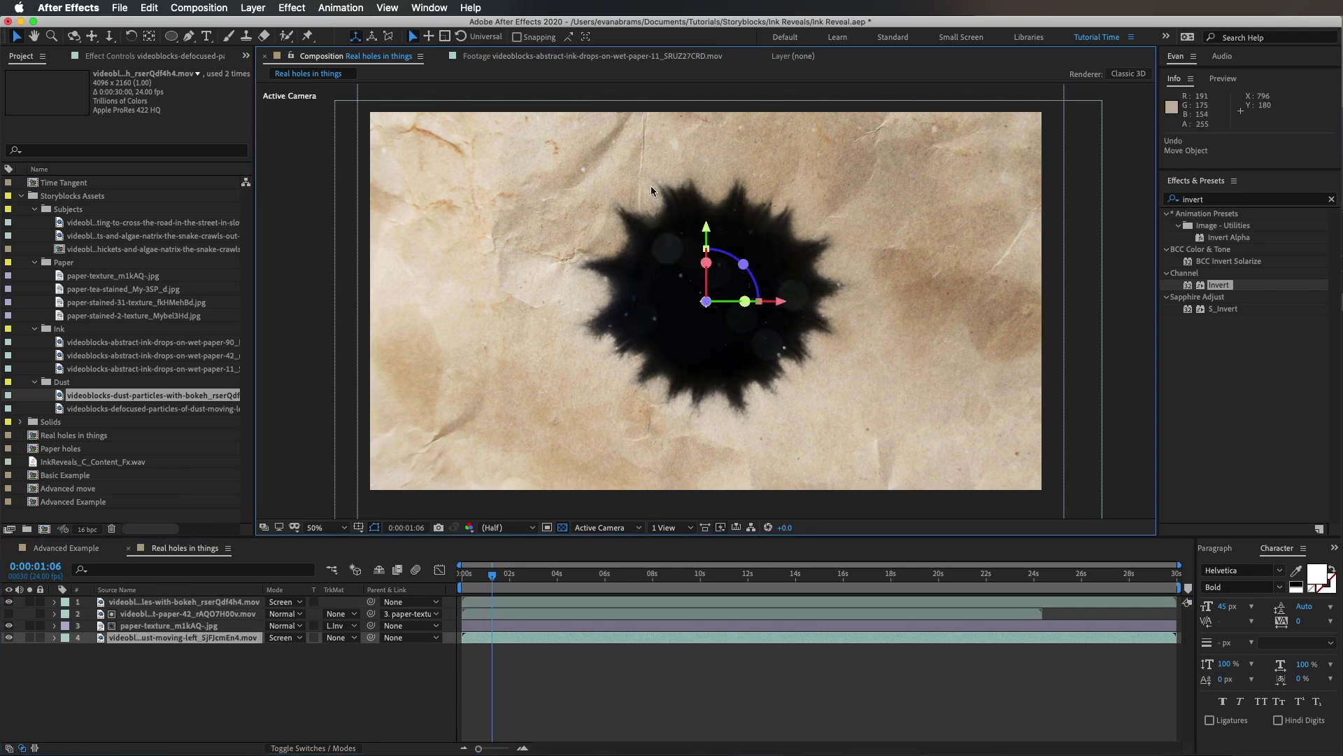
drag(706, 301, 707, 308)
Create a one-node 50mm camera with depth of field enabled and set its Z position to about -2458.7
right_click(304, 683)
mouse_move(378, 696)
click(490, 752)
click(838, 559)
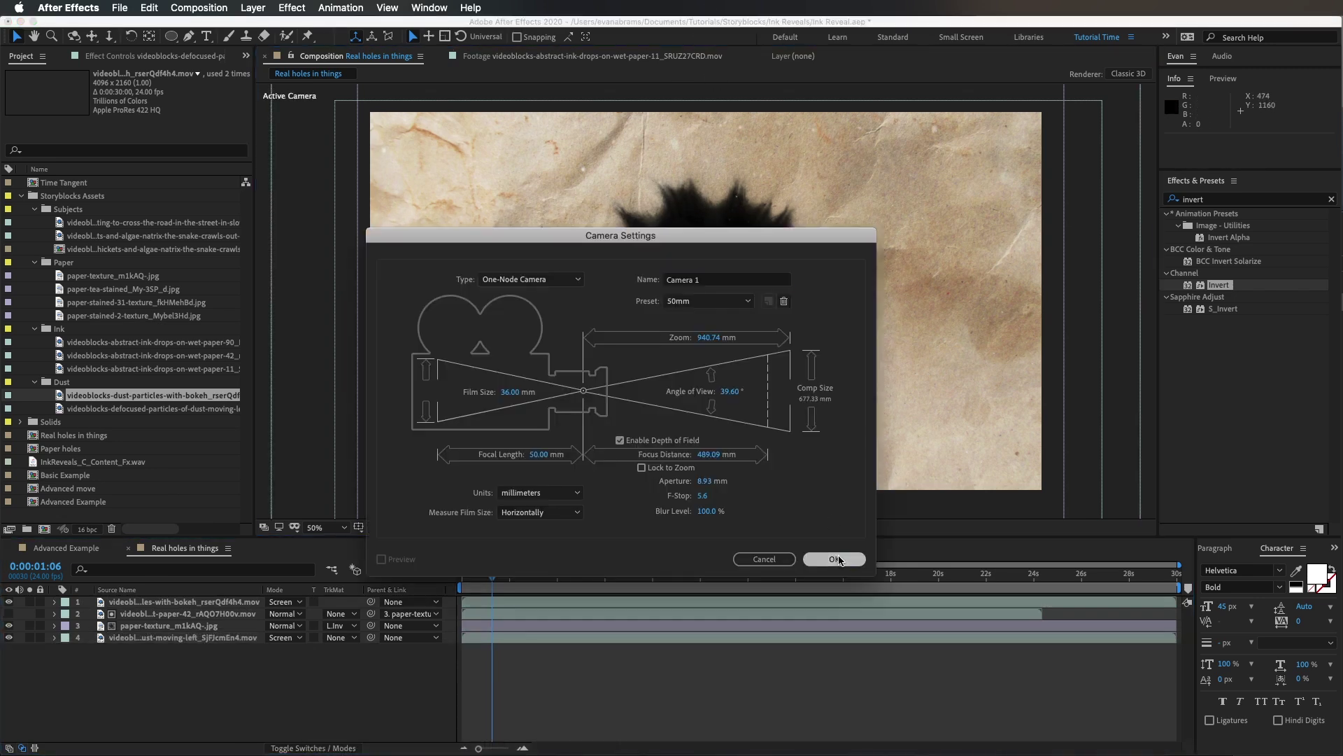
key(p)
mouse_move(322, 614)
mouse_down()
mouse_move(467, 570)
mouse_move(400, 560)
mouse_move(458, 549)
mouse_move(382, 583)
mouse_up()
click(216, 649)
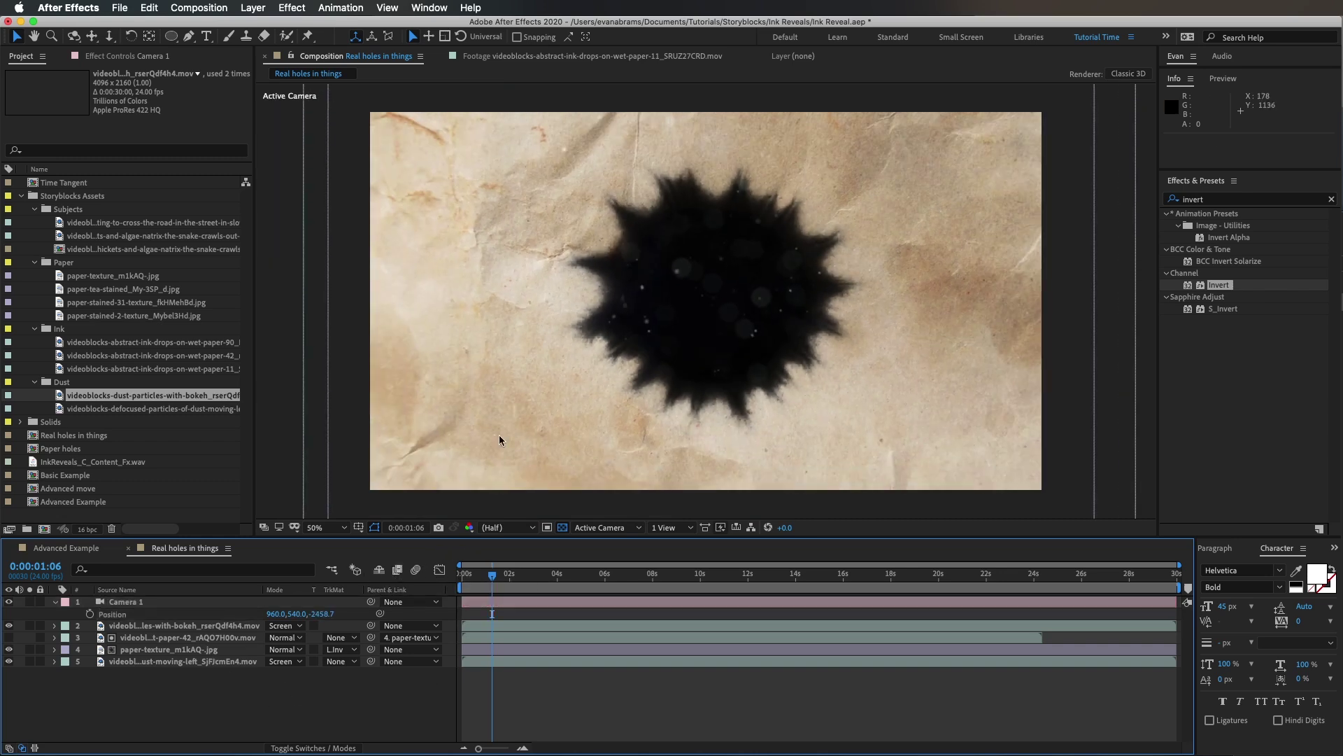
Delete the ink matte layer and pre-compose the paper-texture layer as paper that needs holes, leaving all attributes in place
click(180, 638)
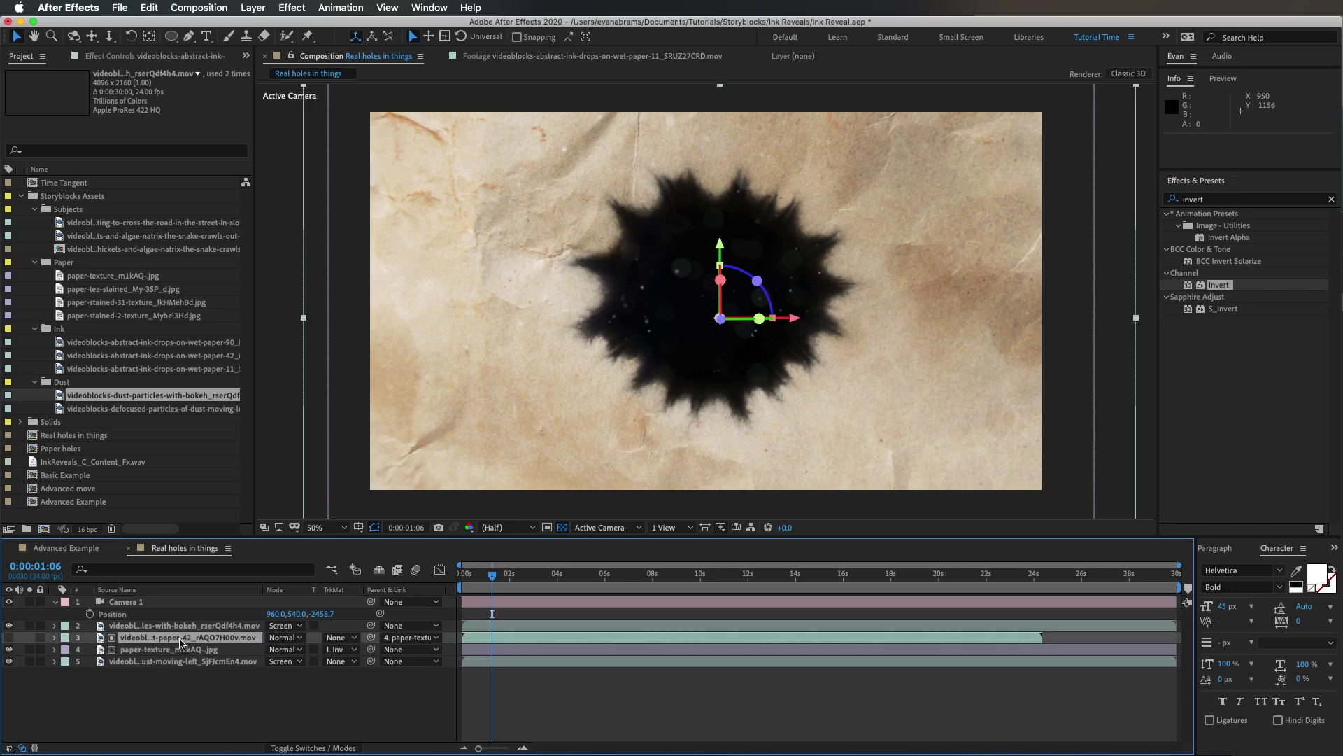
key(Delete)
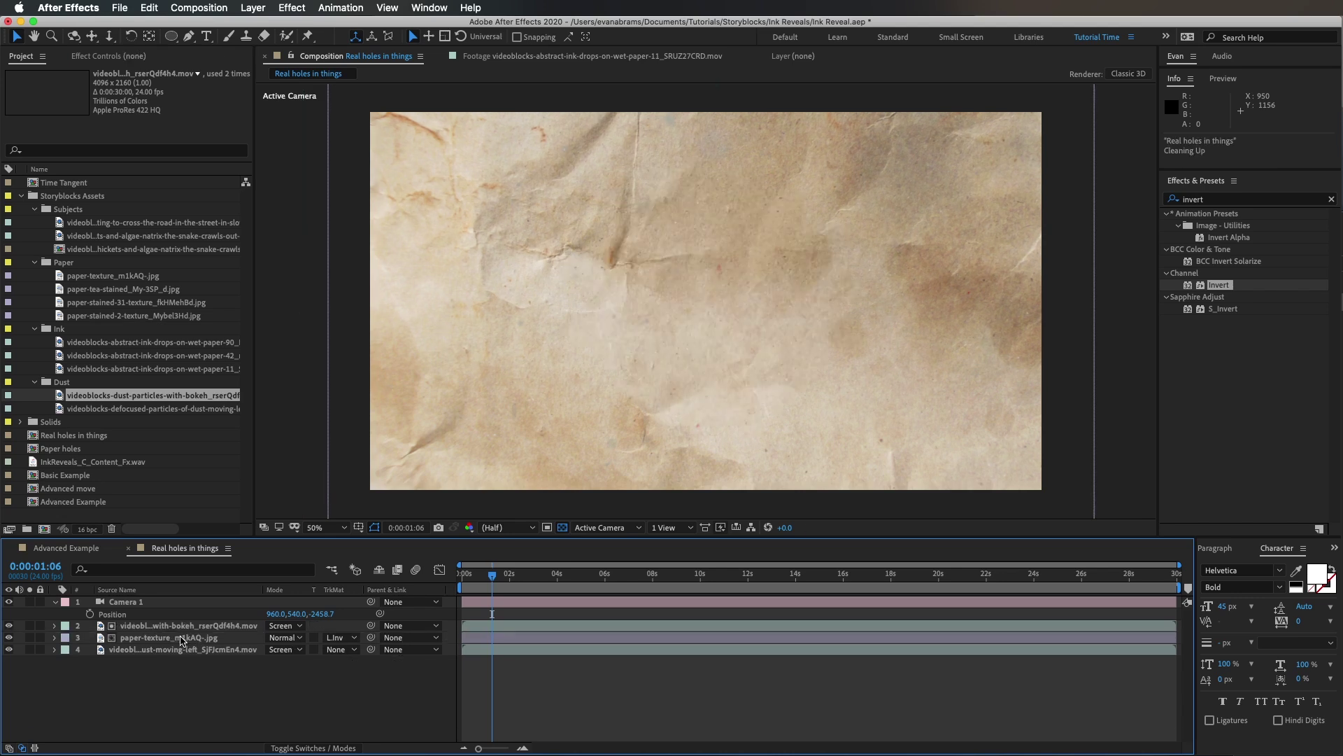
click(180, 639)
key(super+shift+c)
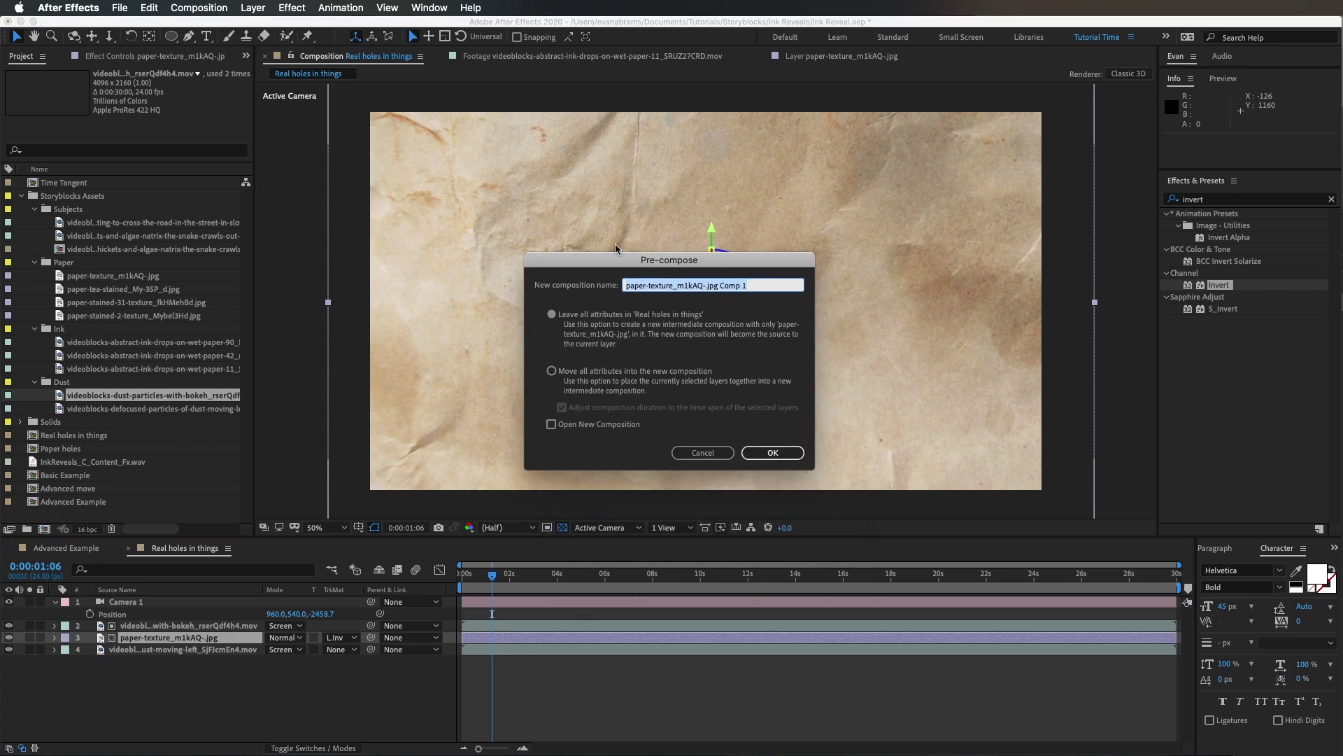
text(paper that needs holes)
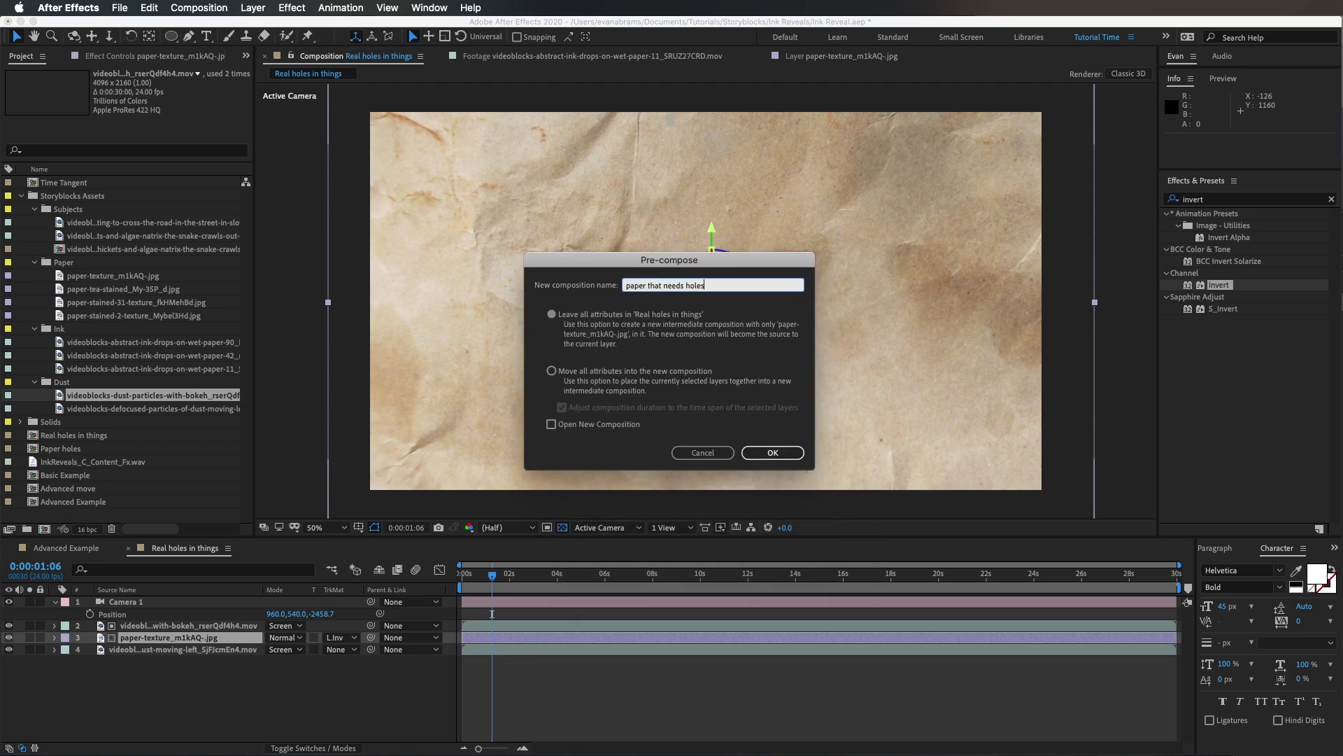
key(Return)
In the paper that needs holes composition, add the ink-drops 42 clip, scale it down, rotate it about 30°, and place it near 1420, 1336
double_click(600, 638)
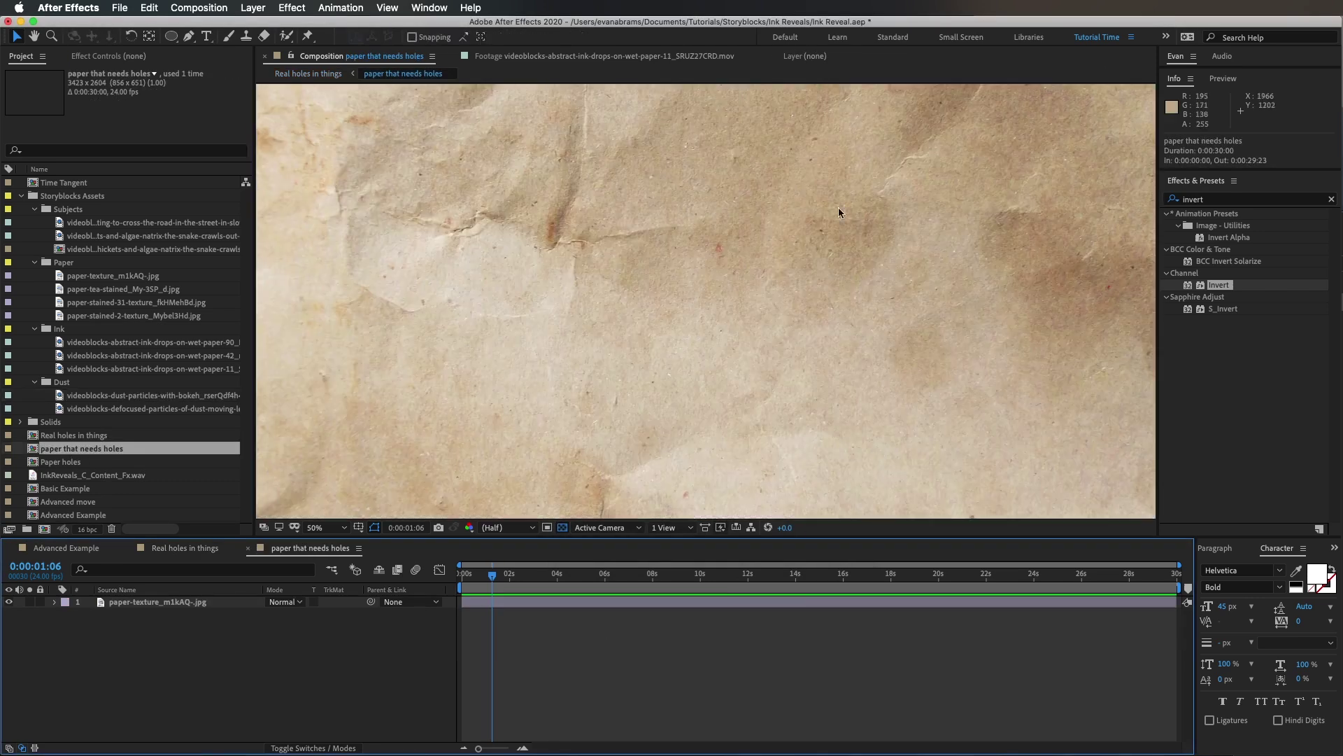
scroll(725, 301, up, 1)
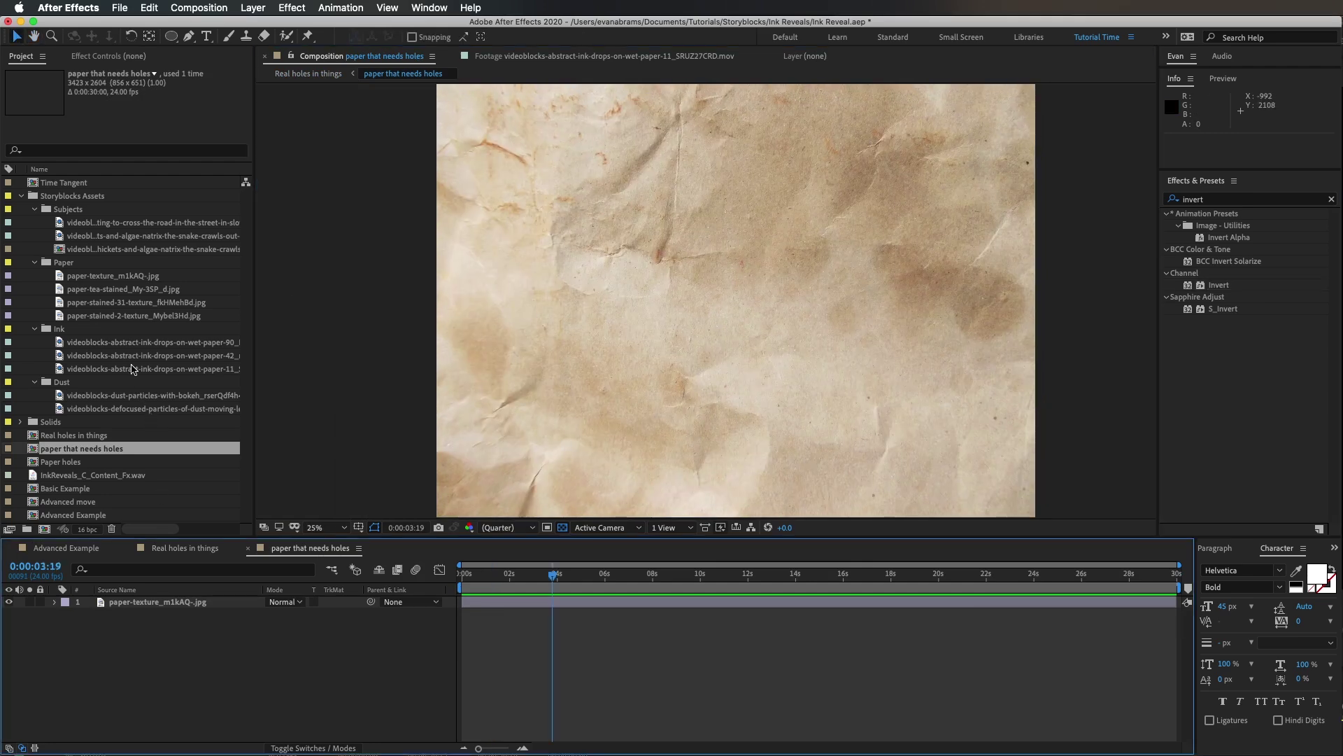
mouse_move(132, 361)
mouse_down()
mouse_move(696, 336)
mouse_move(715, 302)
mouse_up()
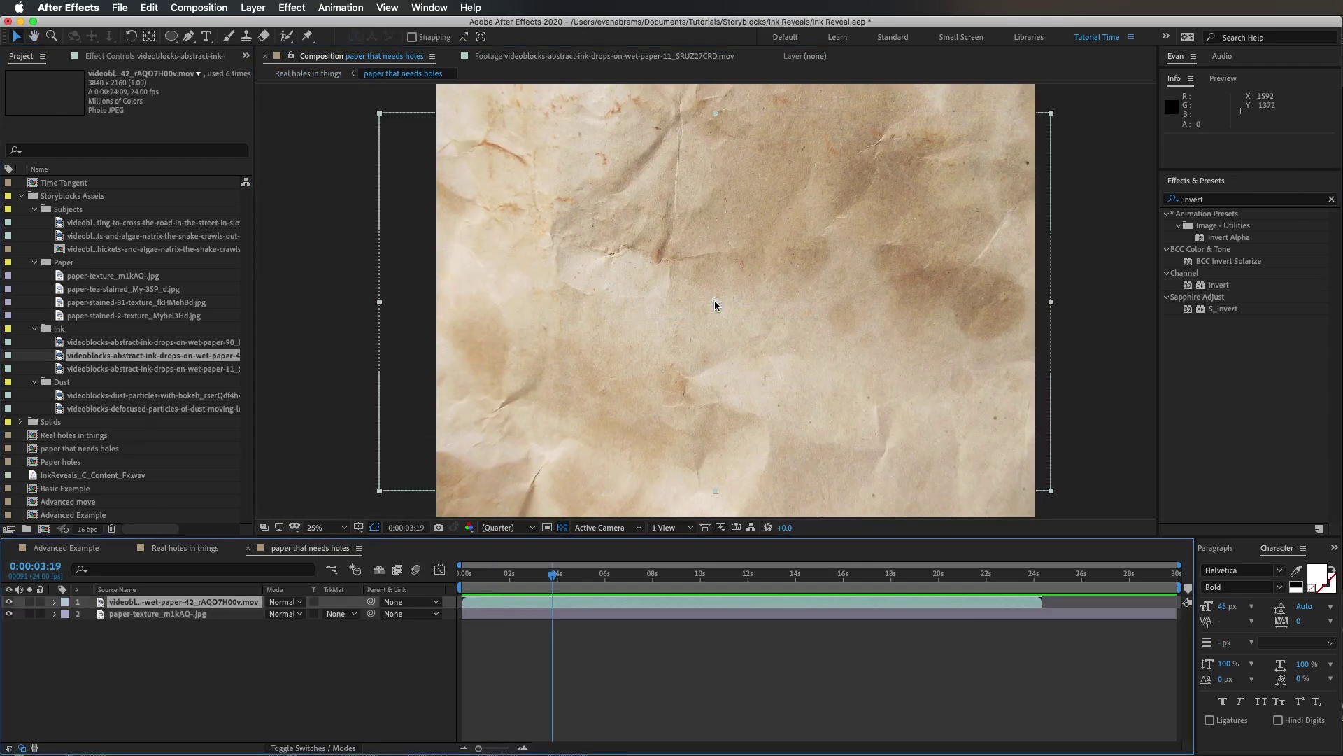
drag(1049, 303, 932, 316)
mouse_move(913, 313)
mouse_down()
mouse_move(900, 297)
mouse_move(911, 336)
mouse_move(829, 362)
mouse_up()
key(w)
mouse_move(742, 325)
mouse_down()
mouse_move(748, 342)
mouse_move(725, 334)
mouse_up()
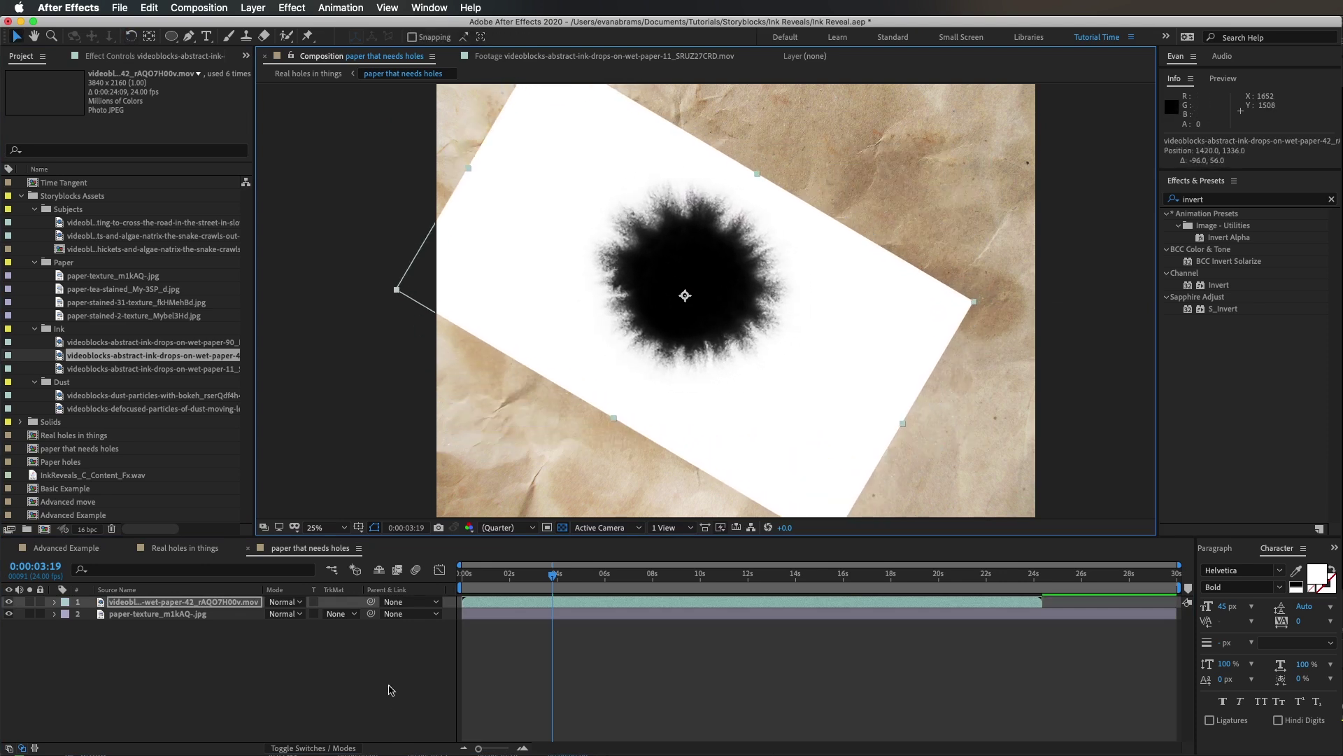
Try the Stencil Luma blending mode on the ink layer and shift it over the paper
click(246, 8)
mouse_move(306, 279)
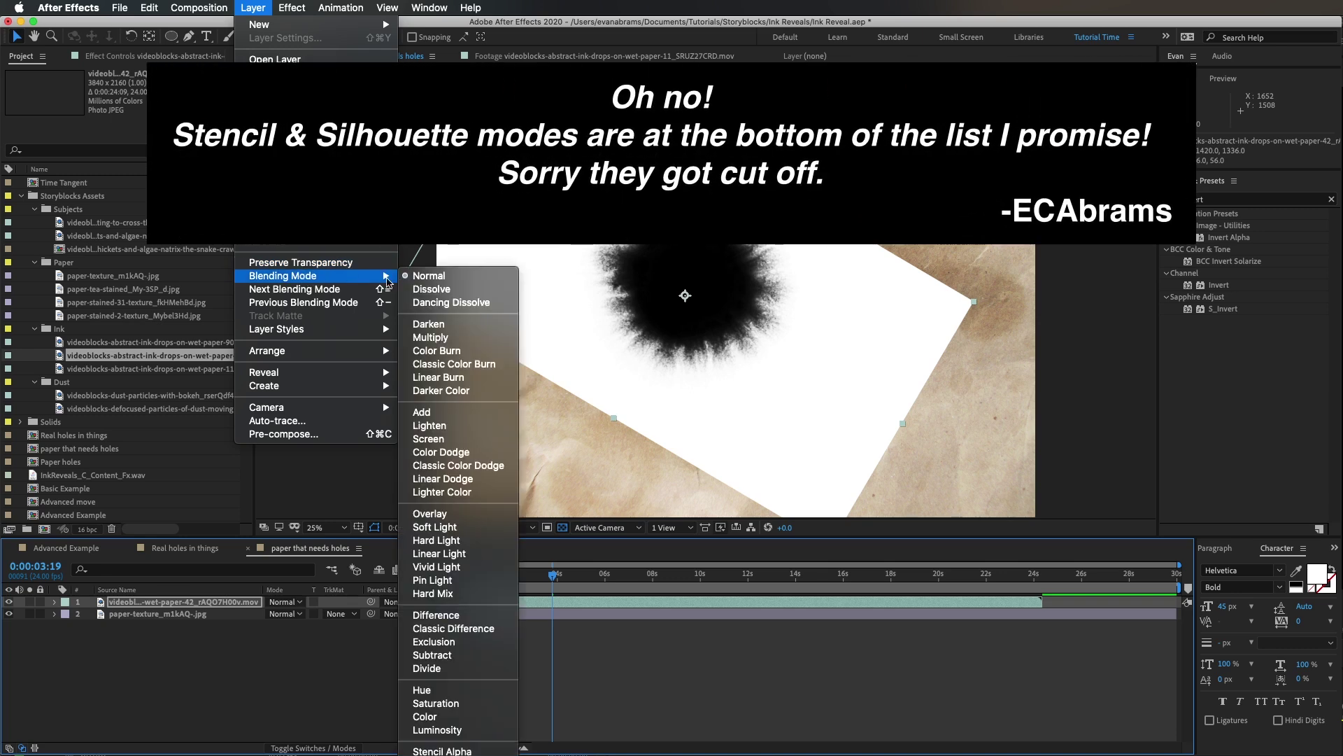
click(443, 751)
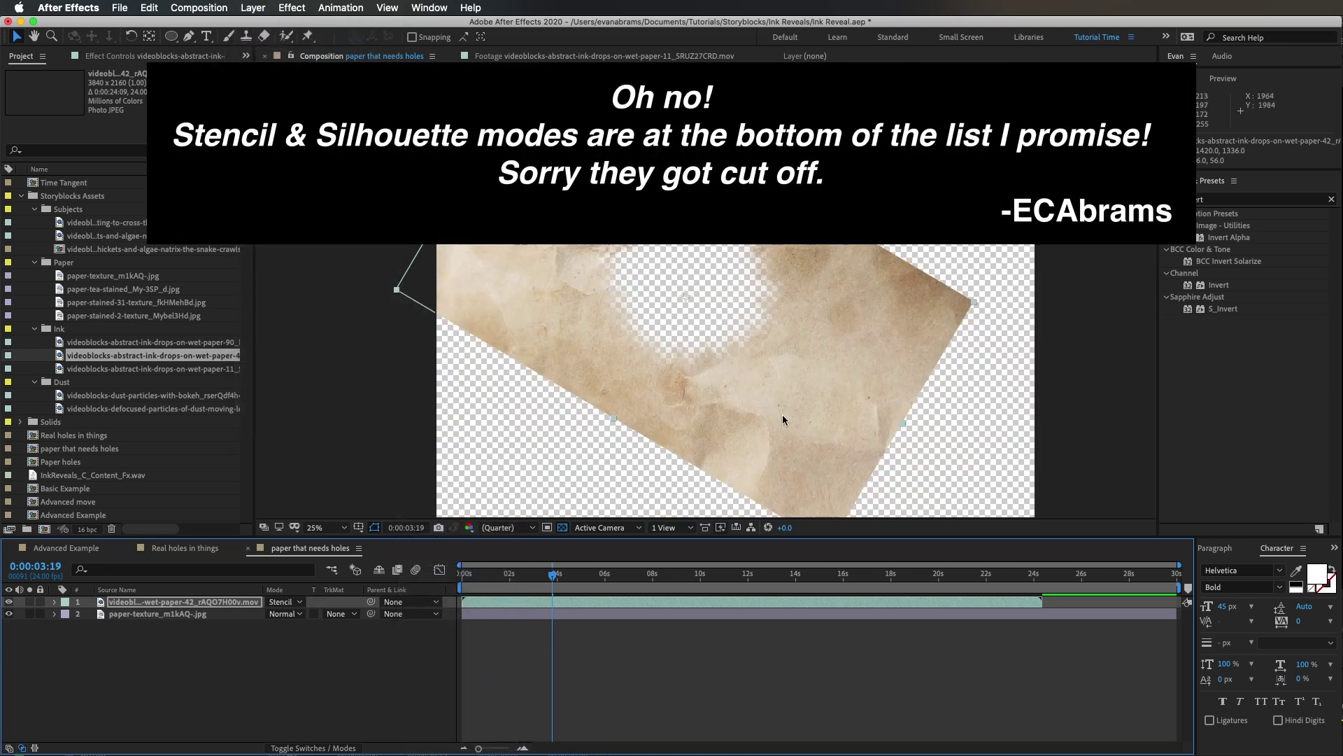
mouse_move(788, 344)
mouse_down()
mouse_move(837, 319)
mouse_move(783, 329)
mouse_up()
Set the ink layer's blending mode to Silhouette Luma and move it to about 1612, 1332
click(256, 10)
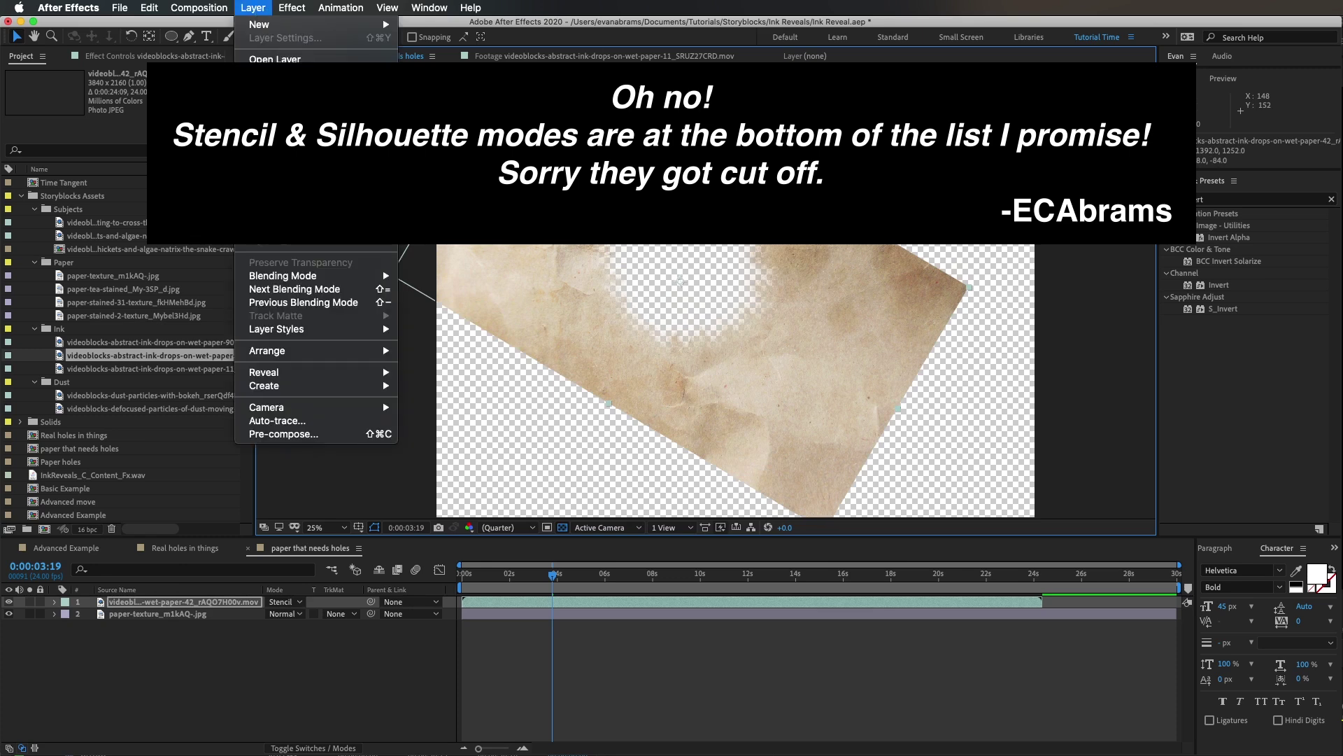
mouse_move(338, 278)
click(442, 753)
drag(690, 299, 729, 313)
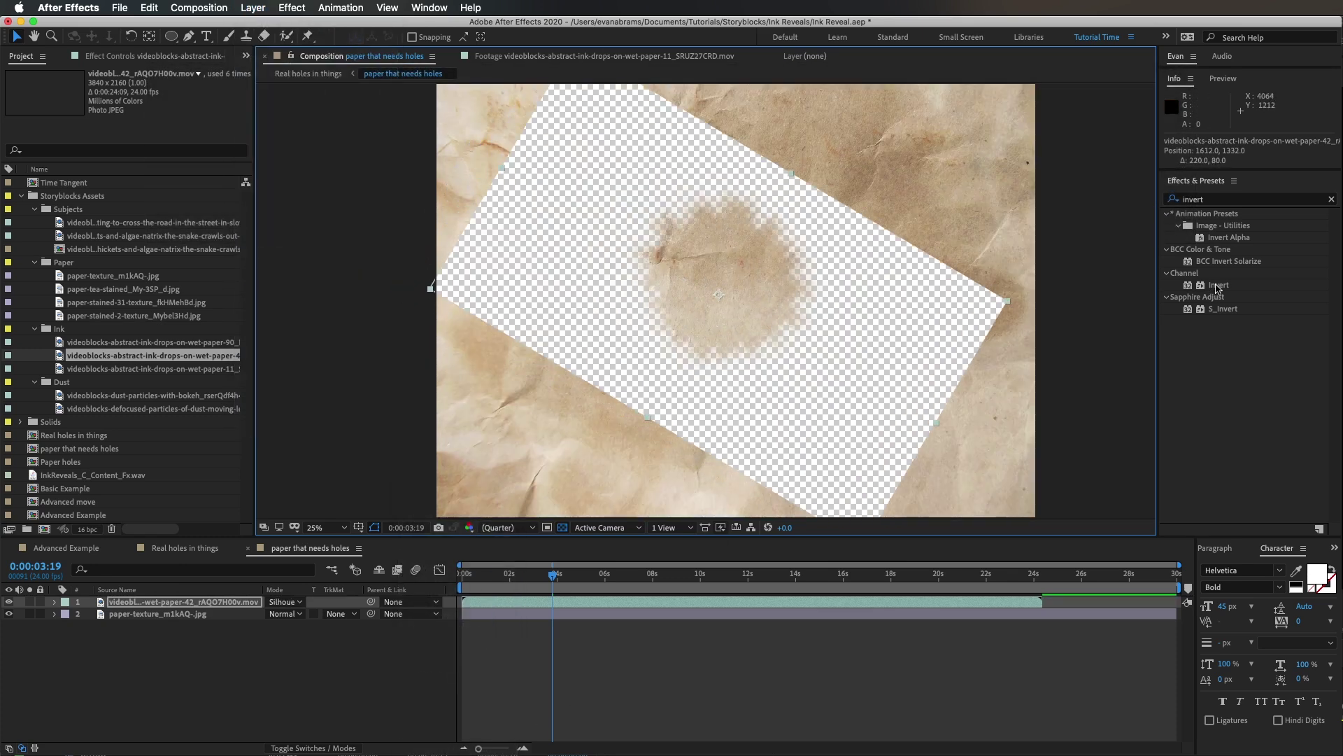
Apply the Invert effect to the ink layer, move it toward the paper's left side, and rotate it to about -7.1°
mouse_move(1216, 287)
mouse_down()
mouse_move(704, 614)
mouse_move(697, 603)
mouse_up()
mouse_move(722, 300)
mouse_down()
mouse_move(662, 282)
mouse_move(649, 292)
mouse_up()
key(w)
drag(734, 322, 744, 258)
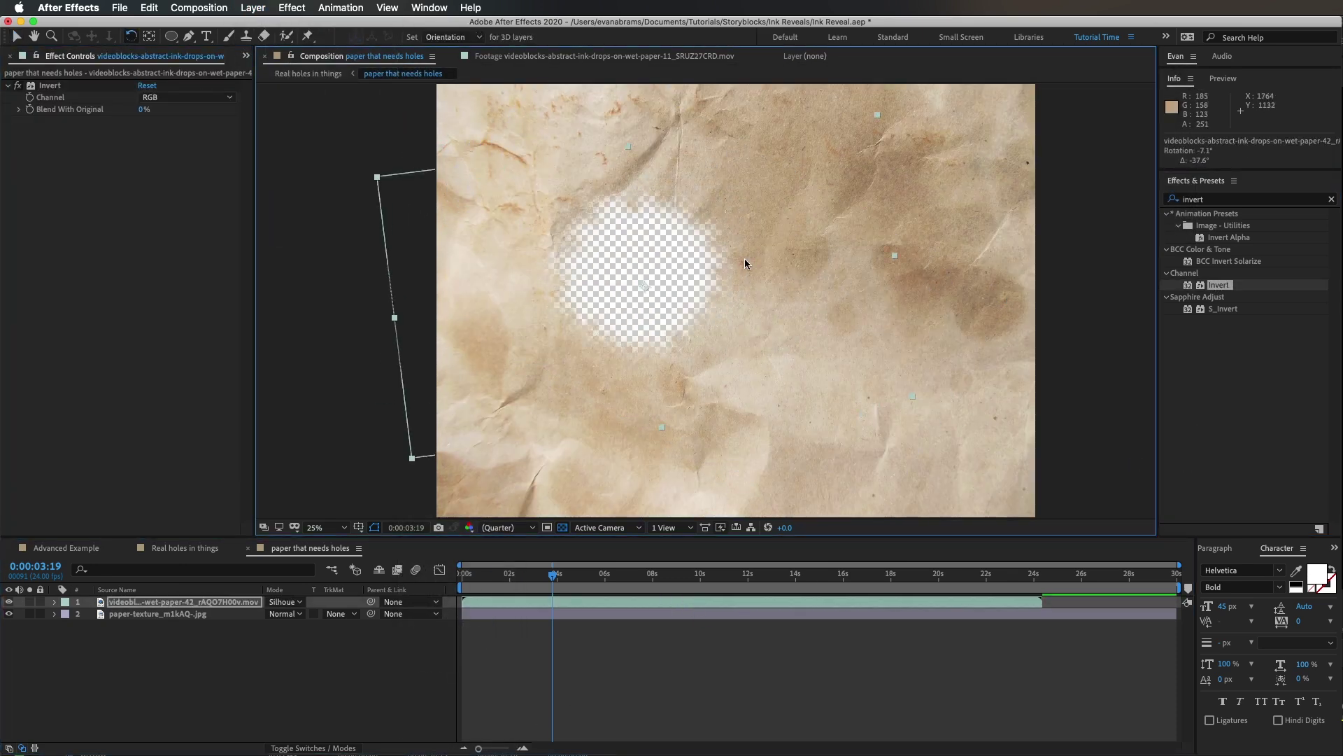
Duplicate the ink layer and position the two copies side by side so their holes overlap
key(super+d)
mouse_move(657, 336)
mouse_down()
mouse_move(681, 312)
mouse_move(812, 298)
mouse_up()
key(v)
drag(591, 318, 615, 331)
click(735, 692)
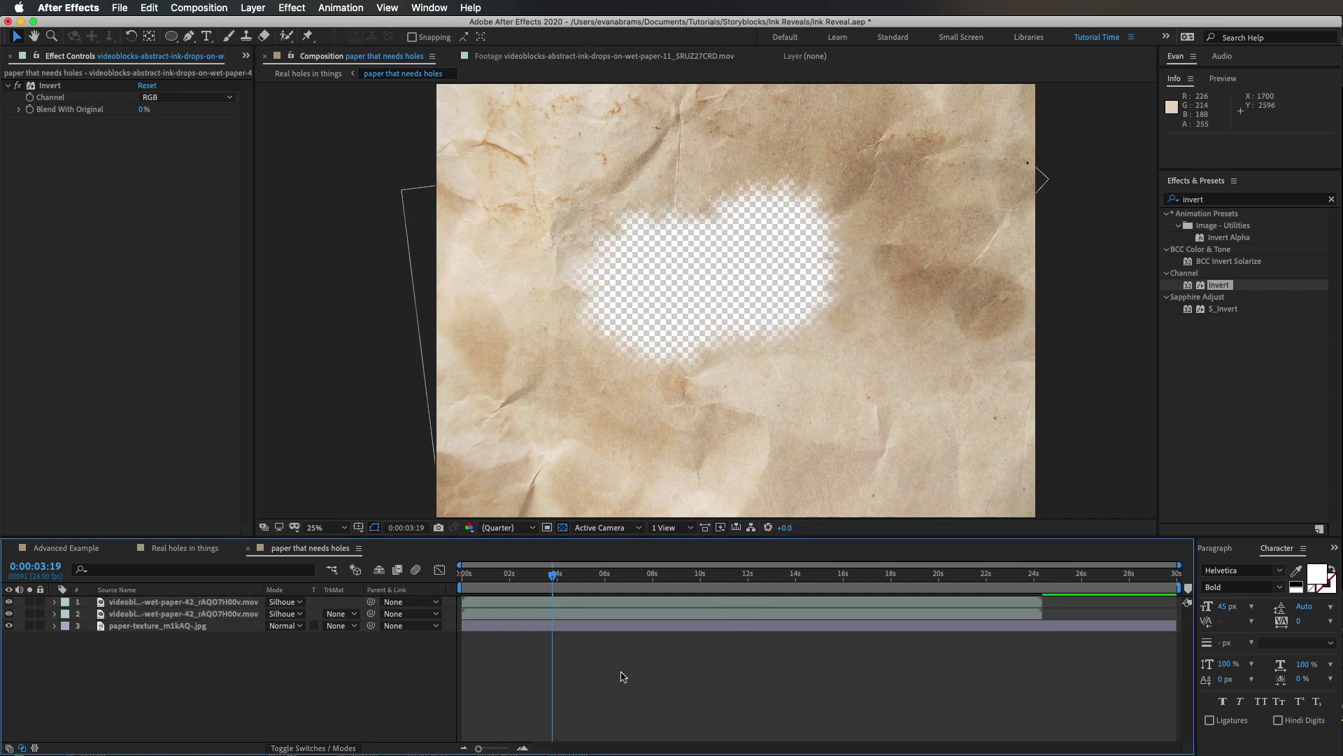
Duplicate an ink layer again, place the copy lower on the paper, and stagger the three ink layers' start times
click(620, 602)
key(super+d)
drag(756, 308, 783, 420)
drag(525, 602, 557, 601)
mouse_move(534, 614)
mouse_down()
mouse_move(552, 616)
mouse_move(540, 625)
mouse_up()
click(462, 581)
key(space)
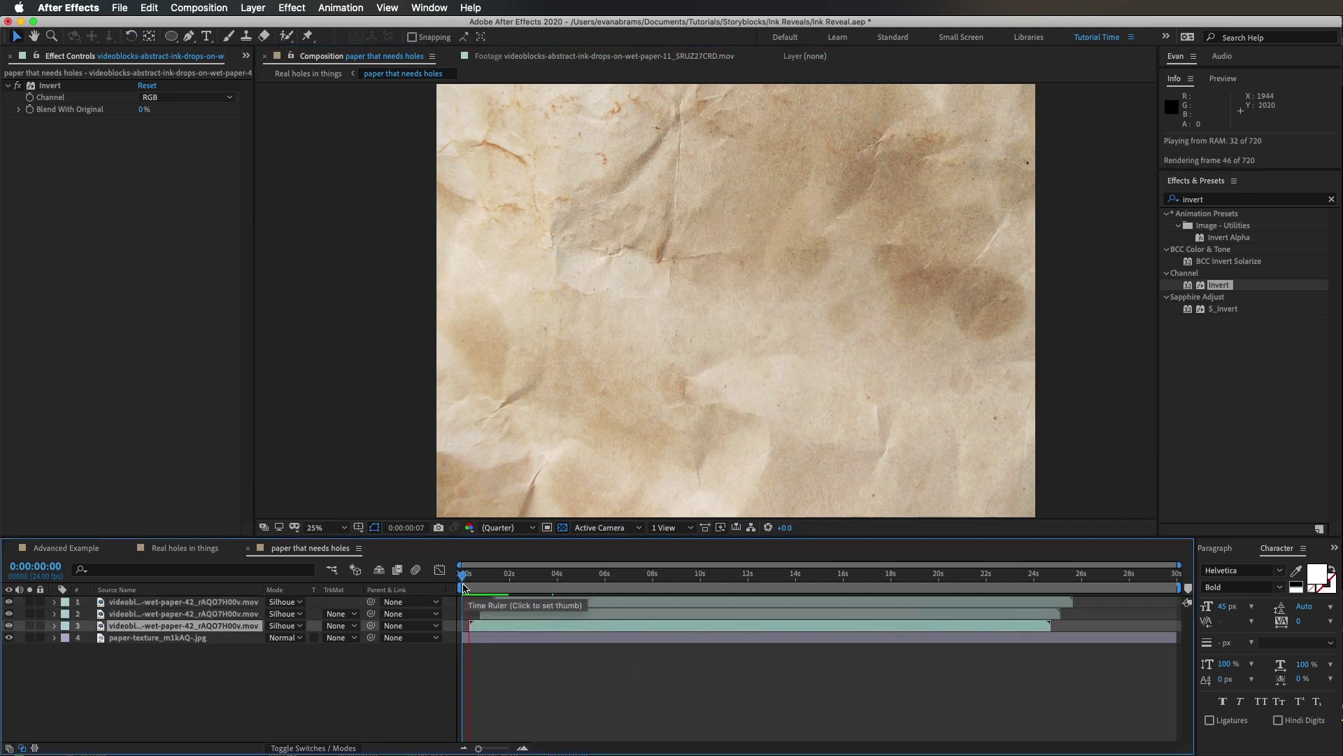
key(space)
Return to the start of the Real holes in things composition and turn on the visibility of both dust layers
key(Tab)
click(311, 676)
drag(521, 581, 446, 584)
click(9, 625)
click(9, 649)
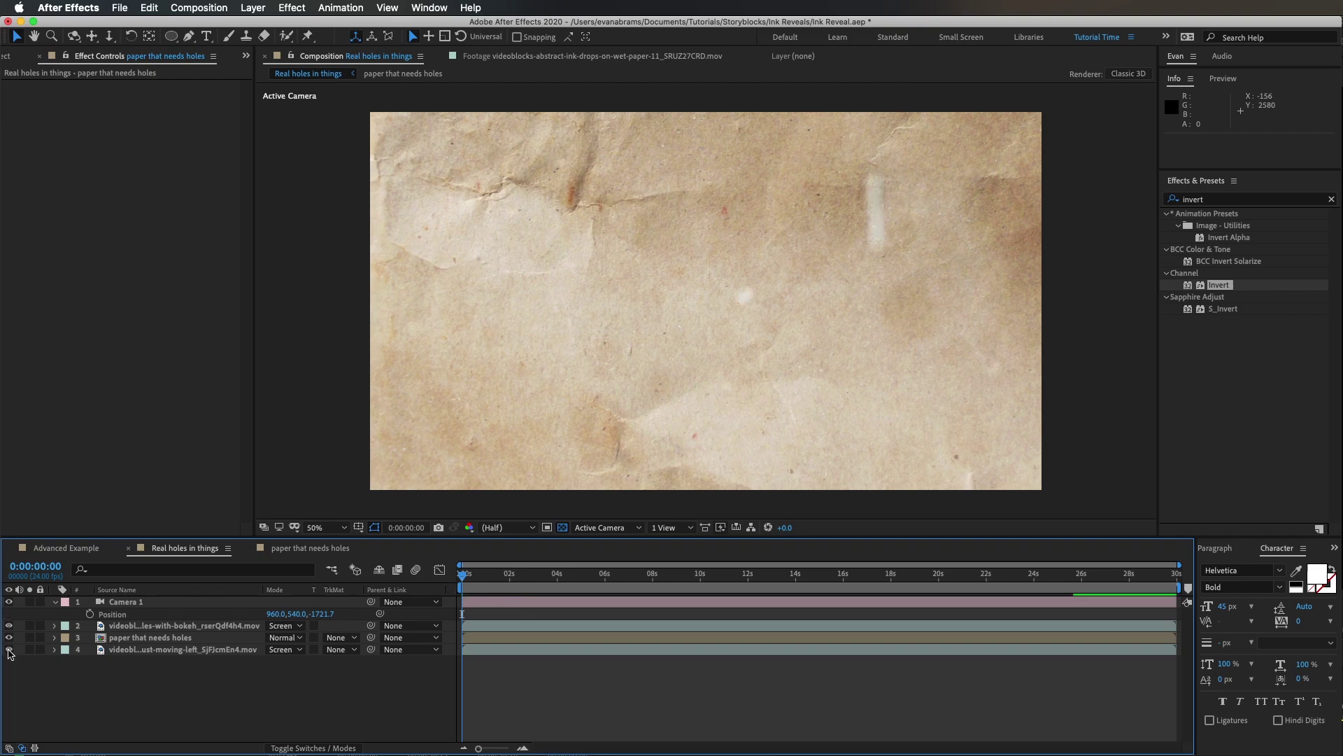
Pull the camera back in Z, go to about 2 seconds, and push the camera forward through the paper's holes
drag(319, 614, 42, 619)
drag(463, 575, 513, 575)
mouse_move(320, 614)
mouse_down()
mouse_move(1119, 633)
mouse_move(709, 634)
mouse_up()
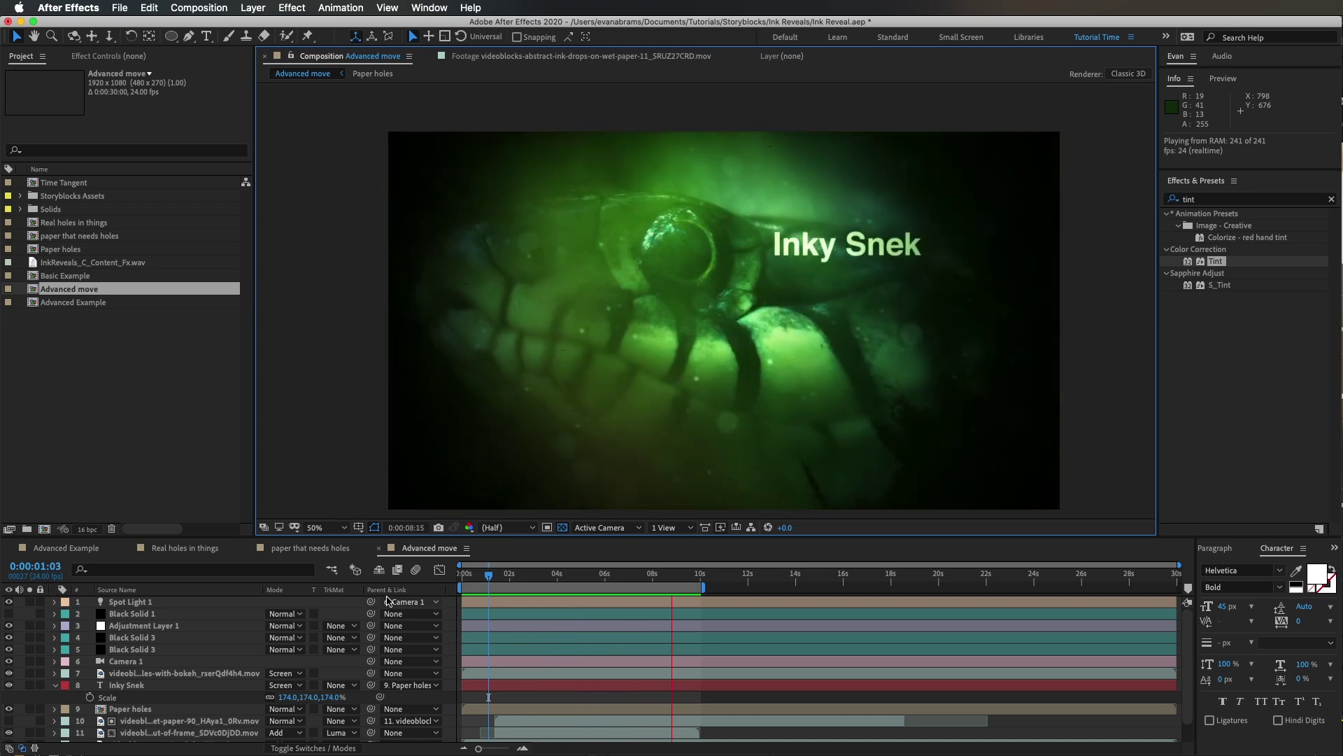
Open the Paper holes precomp, scrub to 0:00:02:13, and examine the blending modes of its three selected ink layers
click(557, 710)
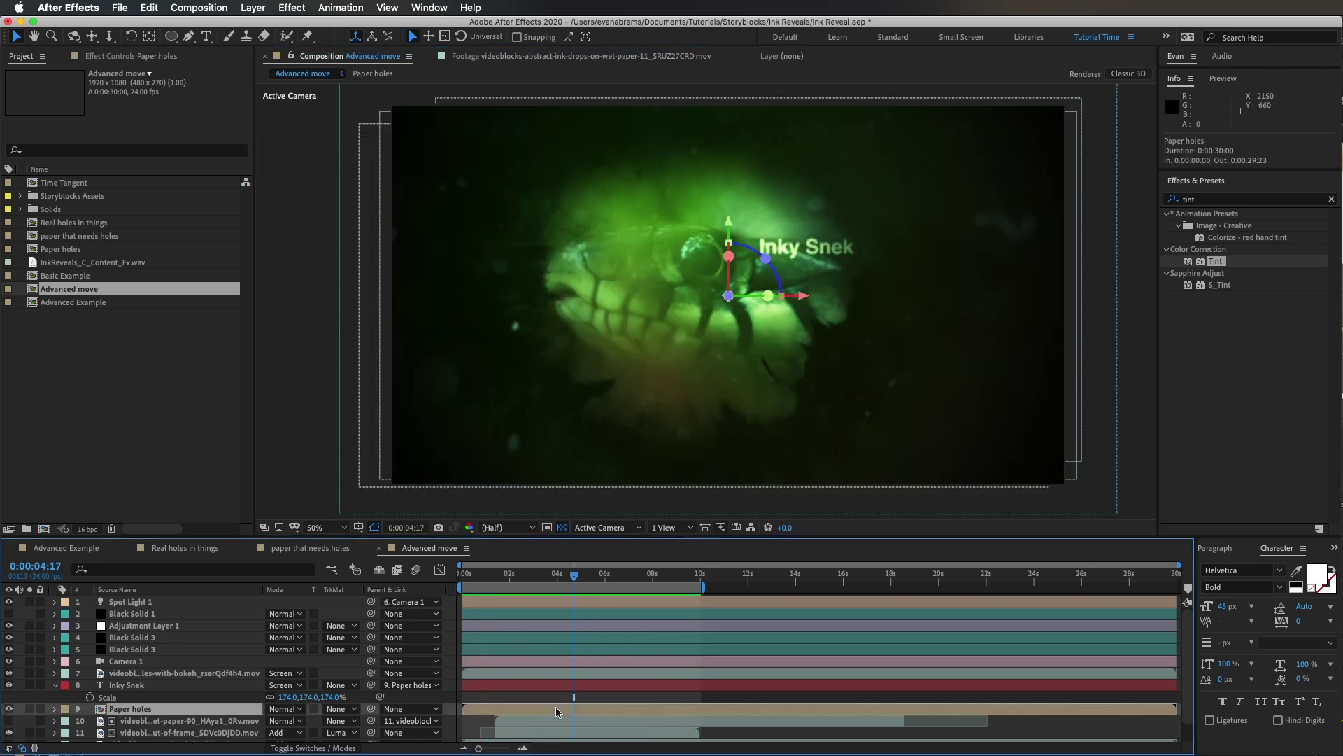
double_click(556, 710)
drag(463, 587, 523, 588)
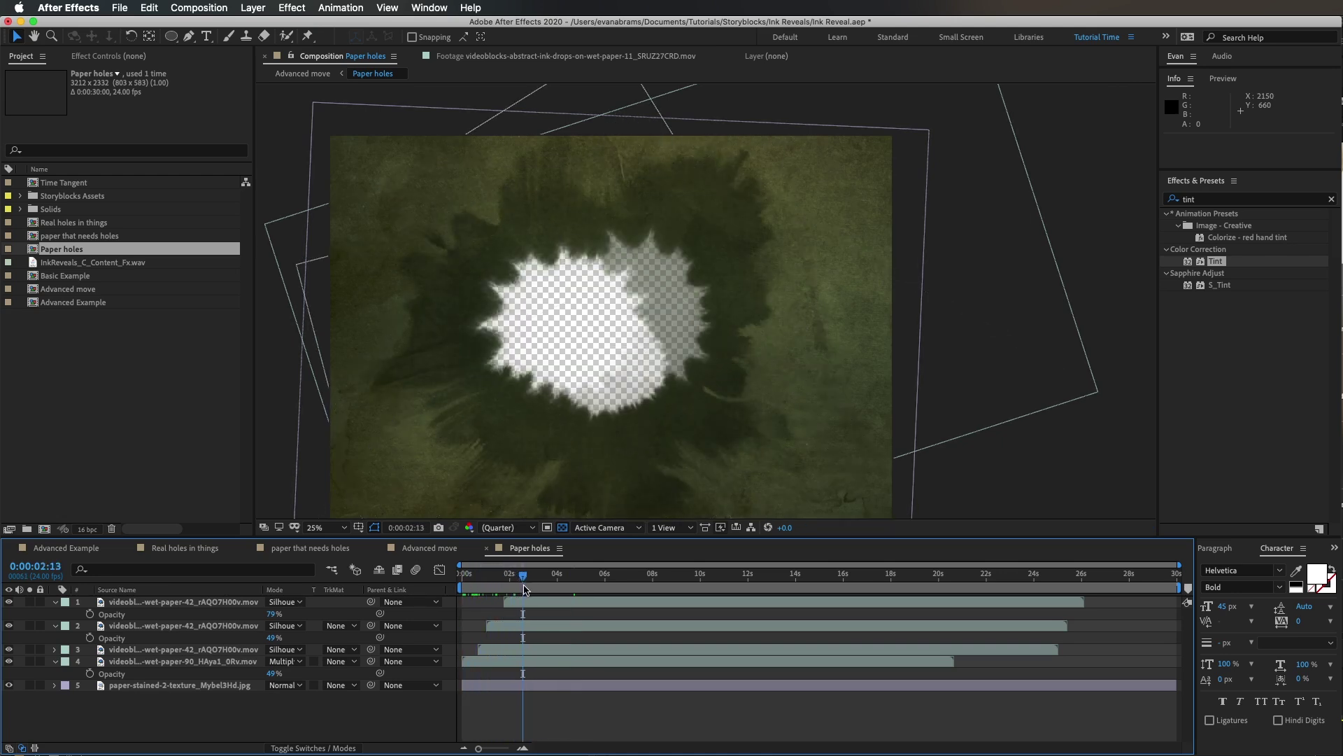
click(508, 649)
shift+click(216, 601)
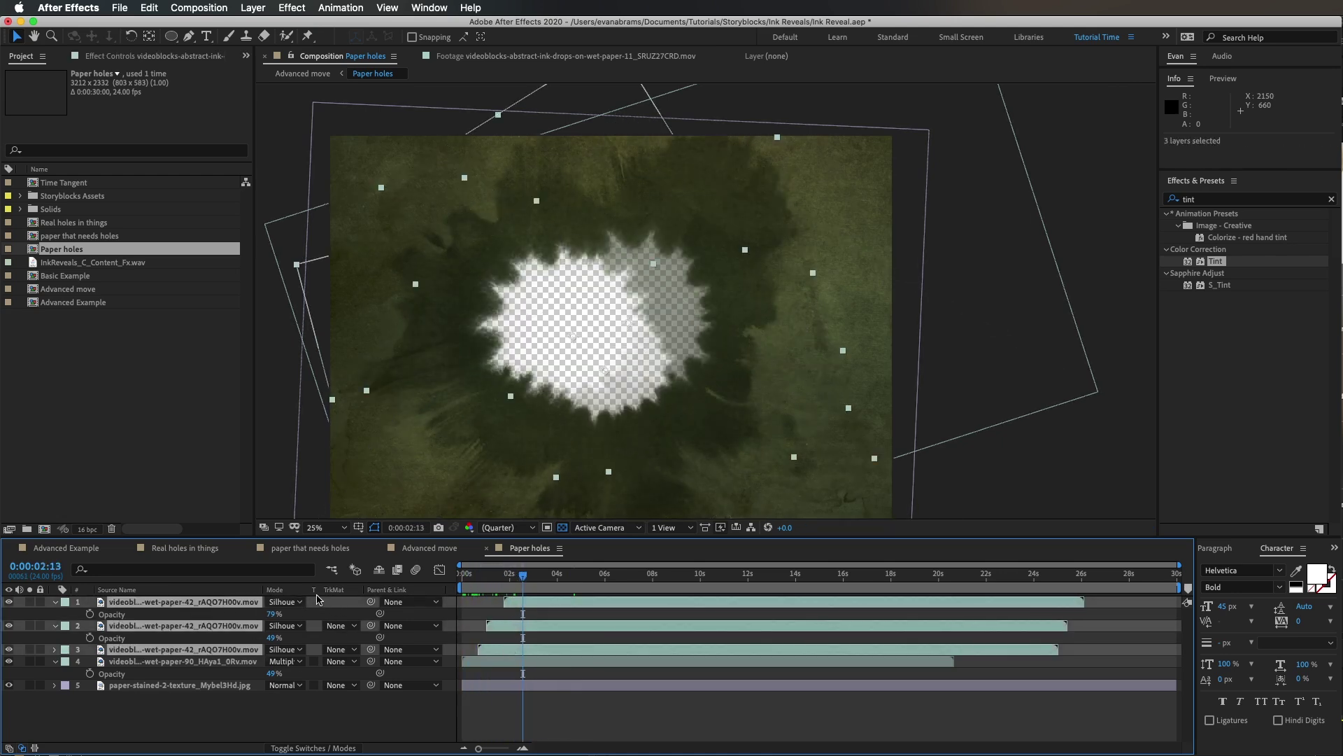
drag(307, 590, 400, 590)
key(Tab)
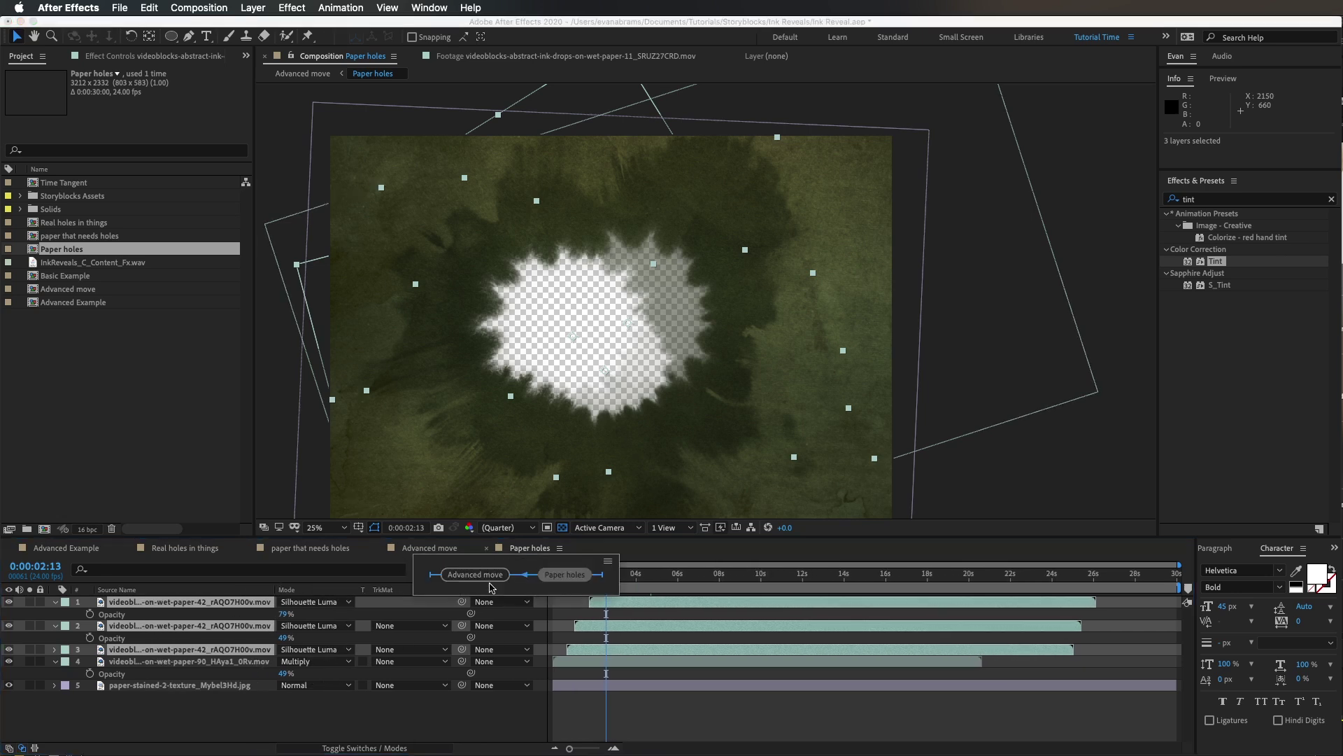
Return to the Advanced move composition and examine what its black solids, spotlight, text and dust layers contribute by toggling layer visibility
click(478, 575)
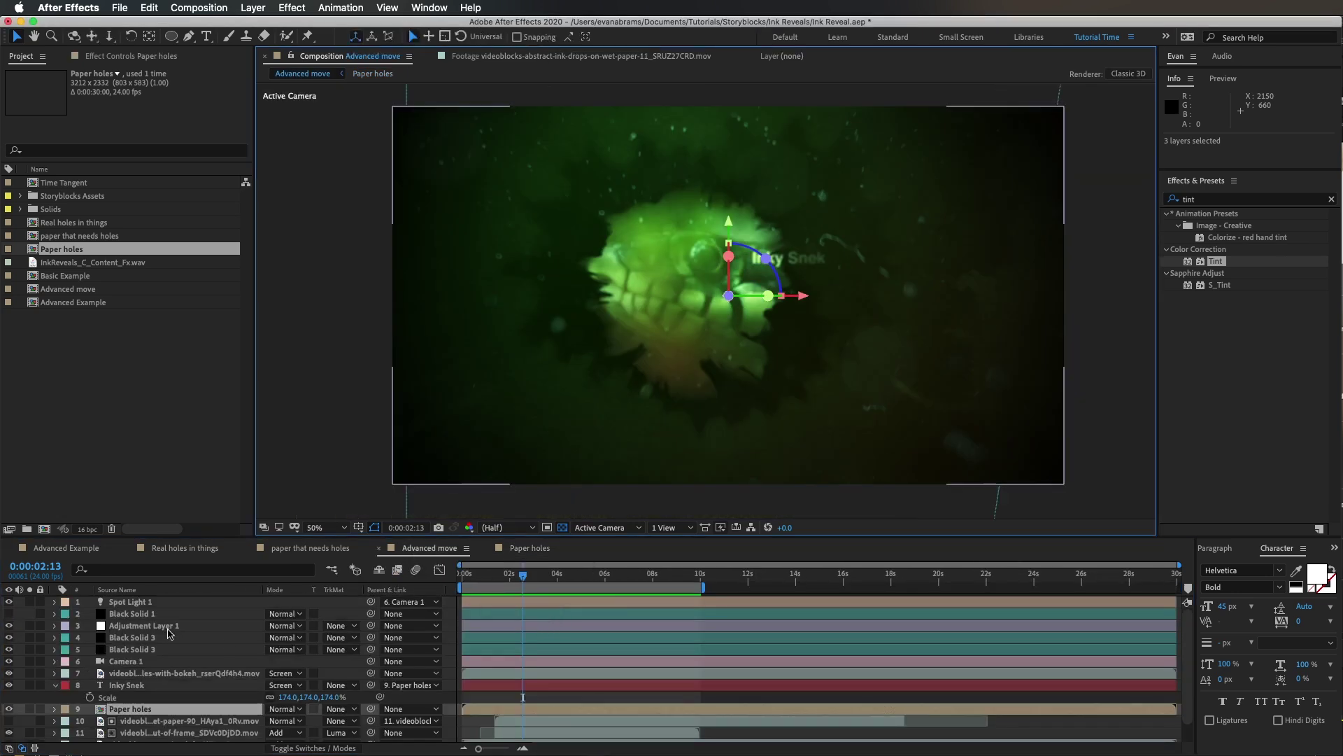
click(128, 640)
click(9, 637)
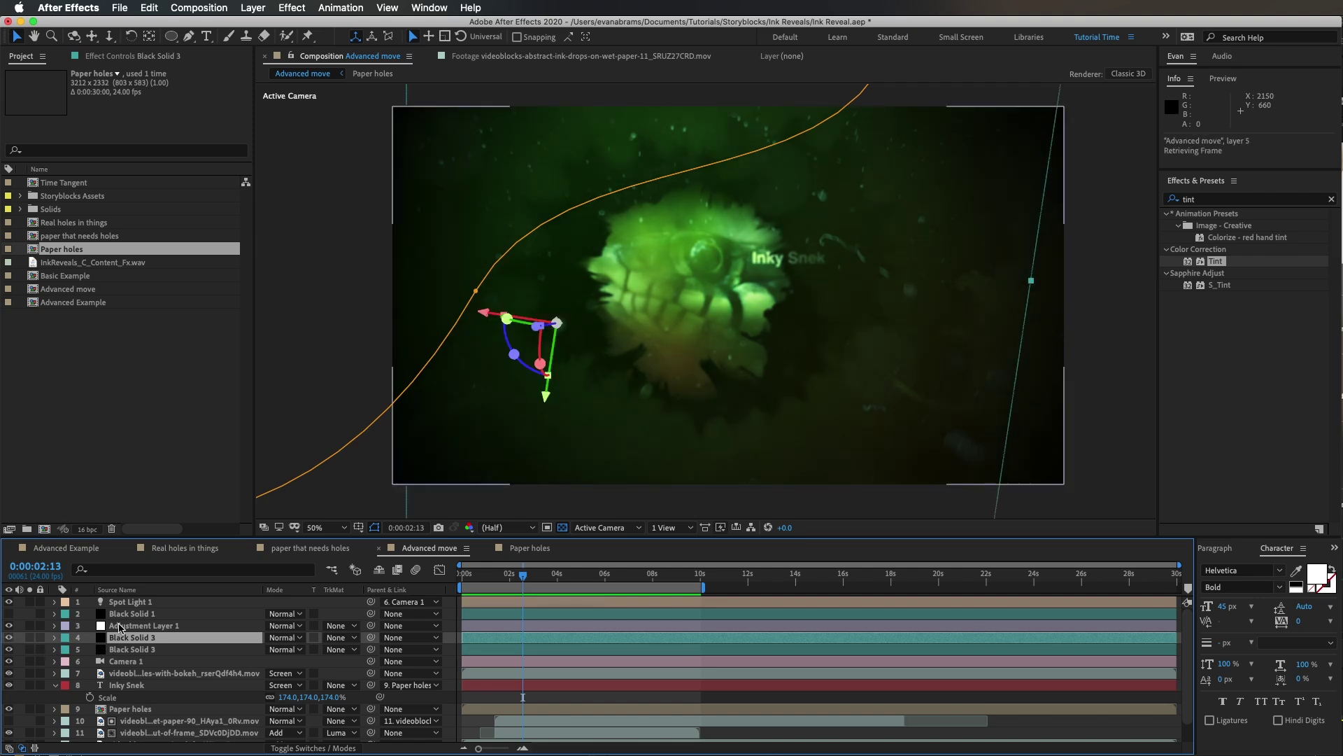
click(128, 613)
click(9, 603)
click(9, 603)
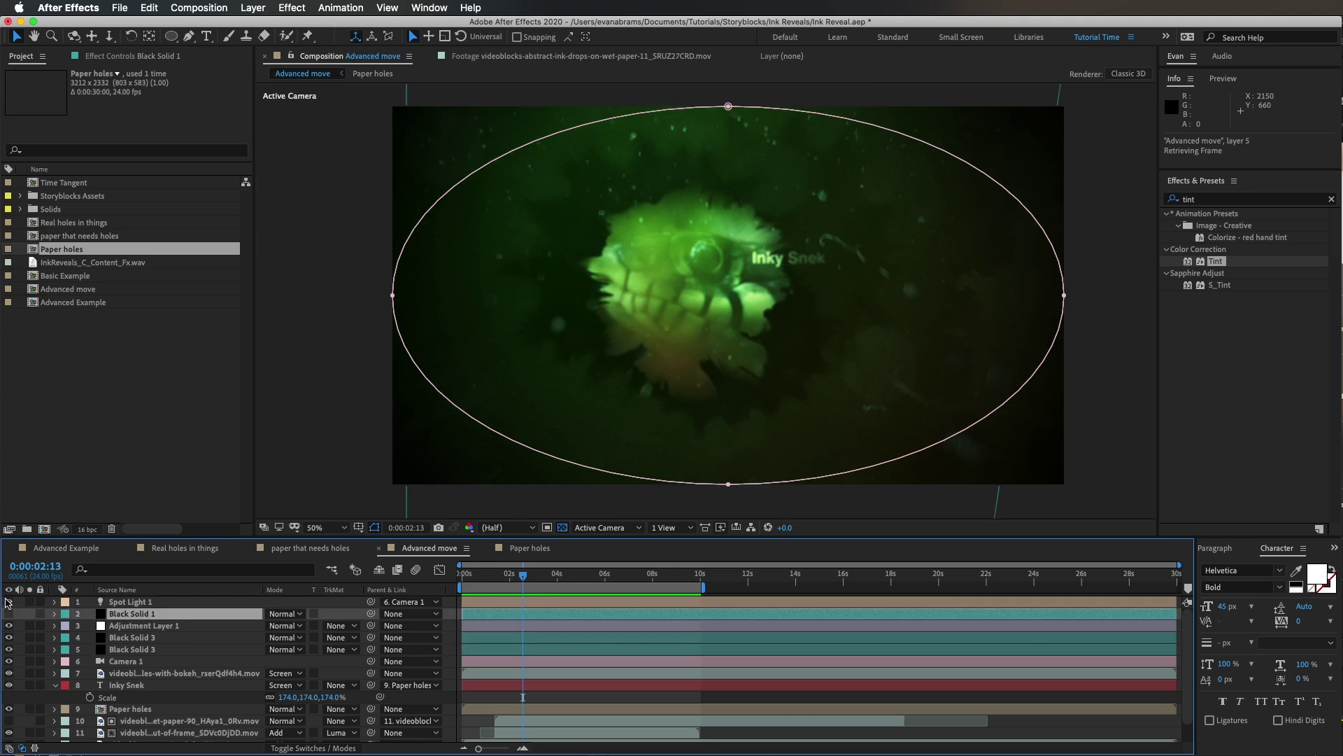
click(105, 686)
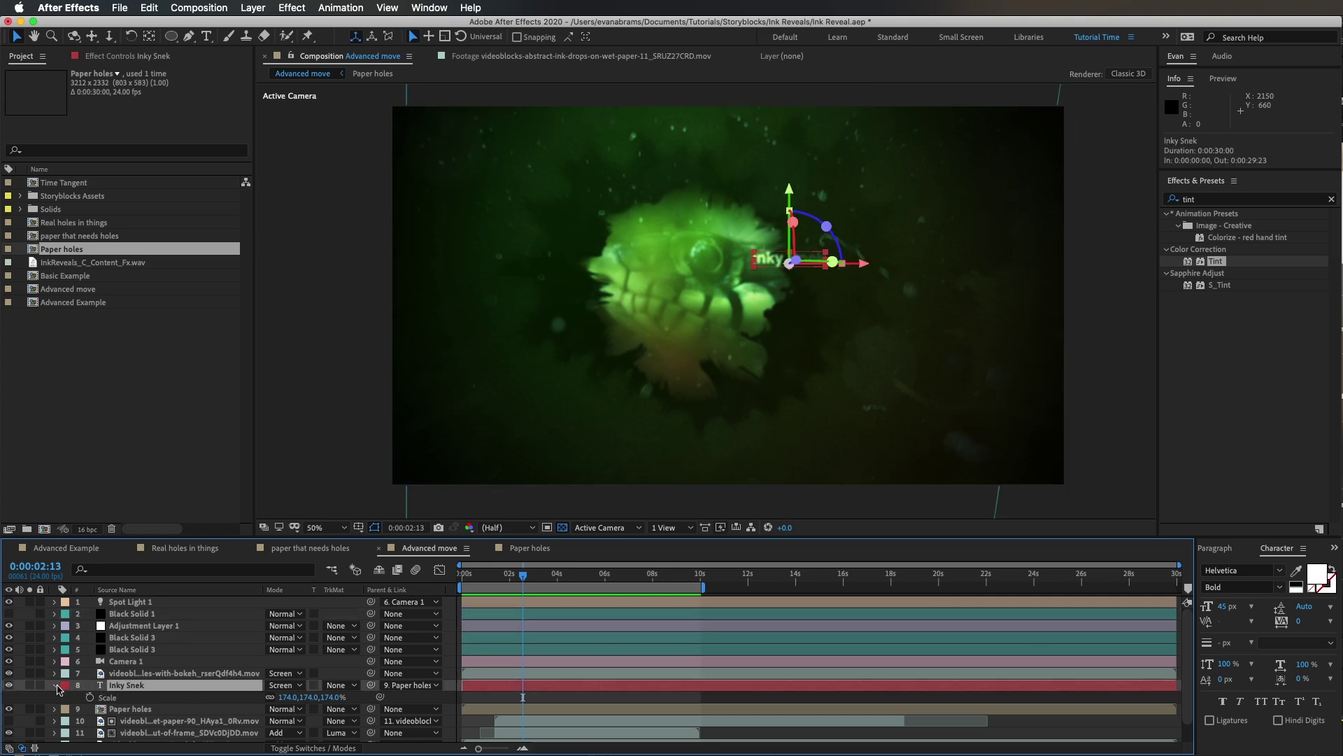
click(55, 685)
click(140, 673)
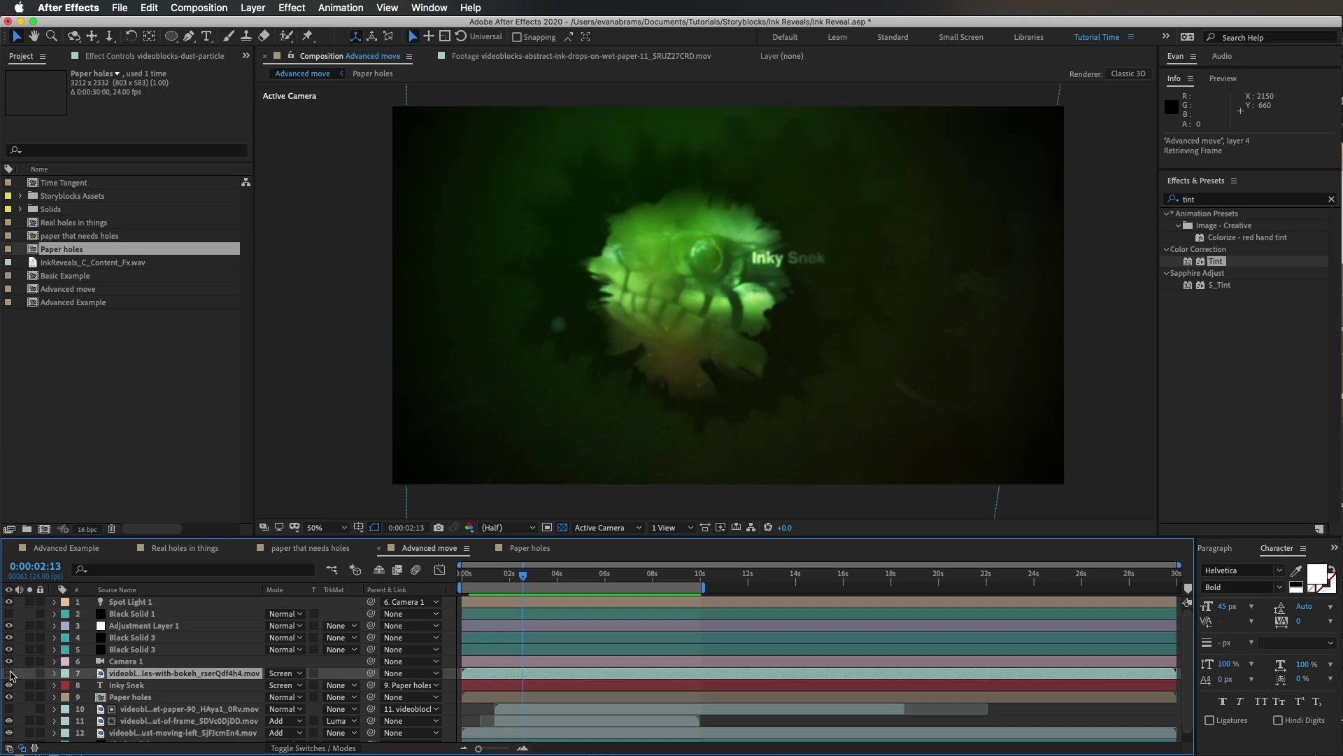
scroll(10, 700, down, 1)
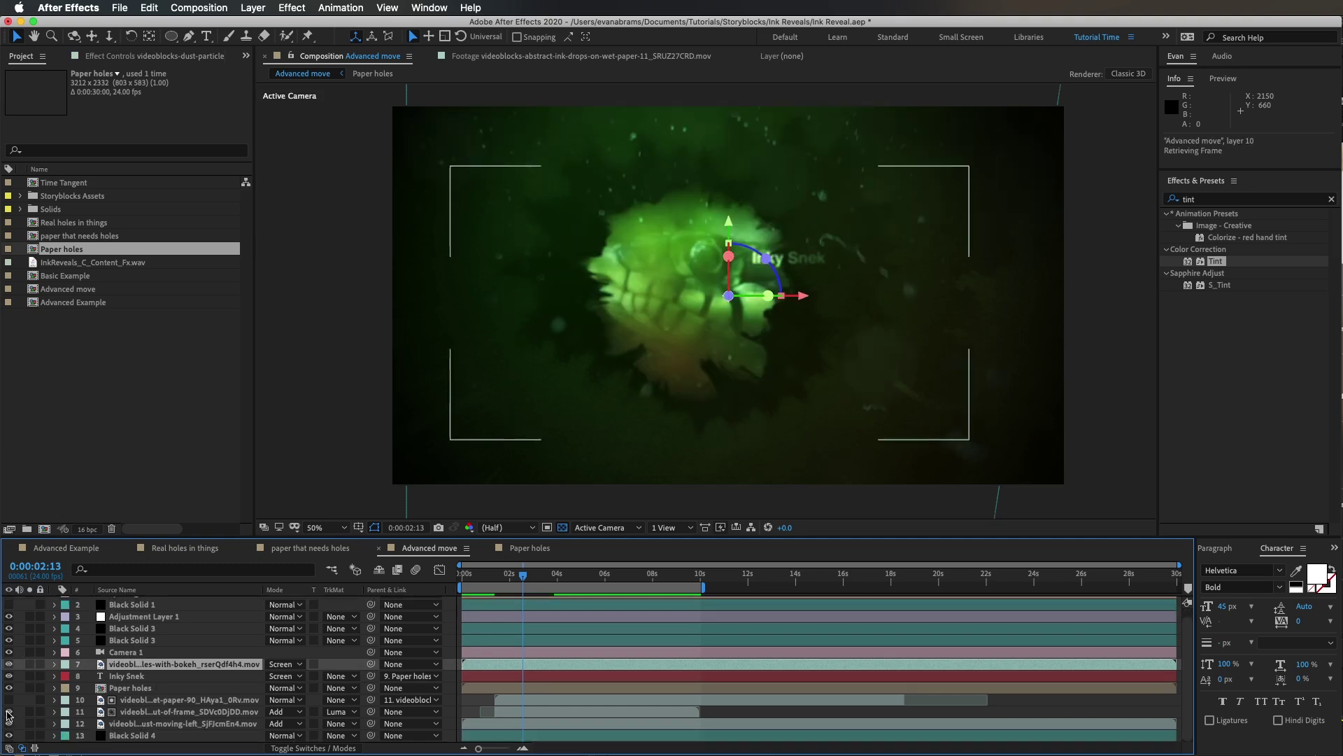
Split the composition viewer into two horizontal views and set the first one to Custom View 1
click(670, 527)
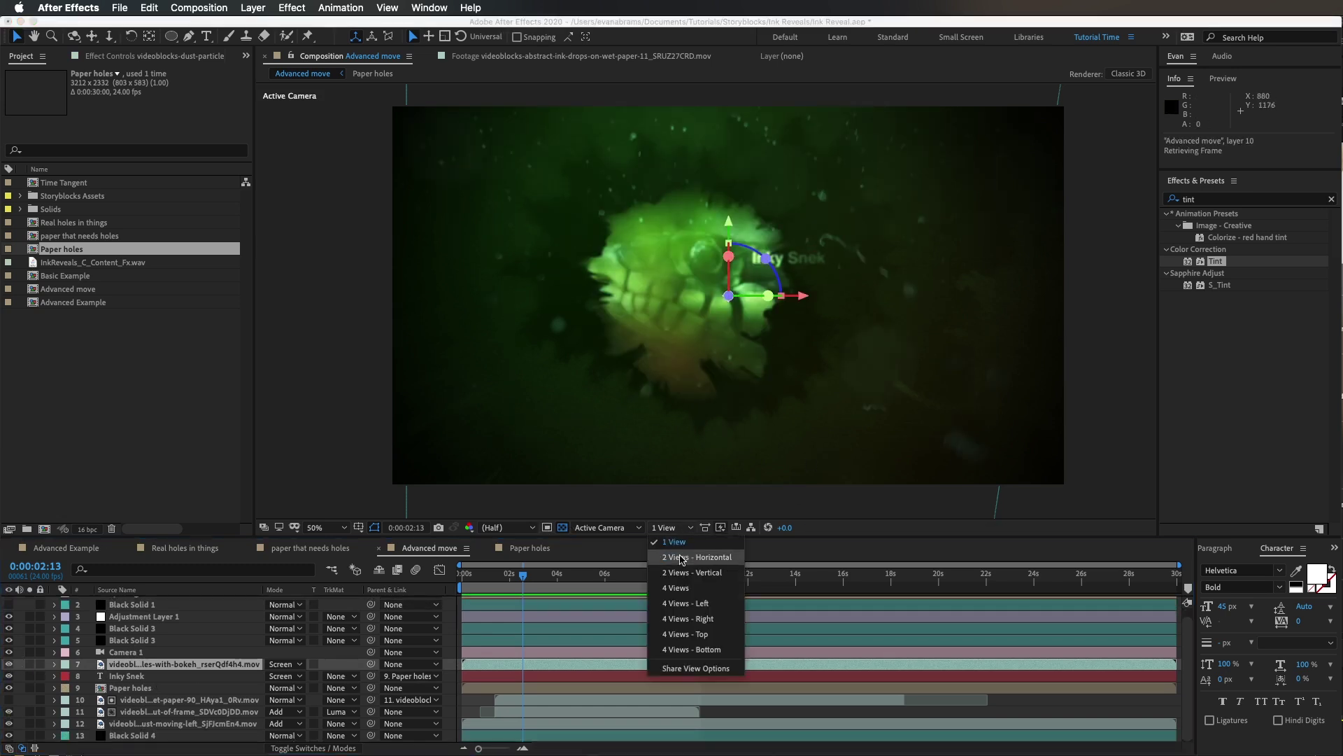
click(684, 562)
click(664, 289)
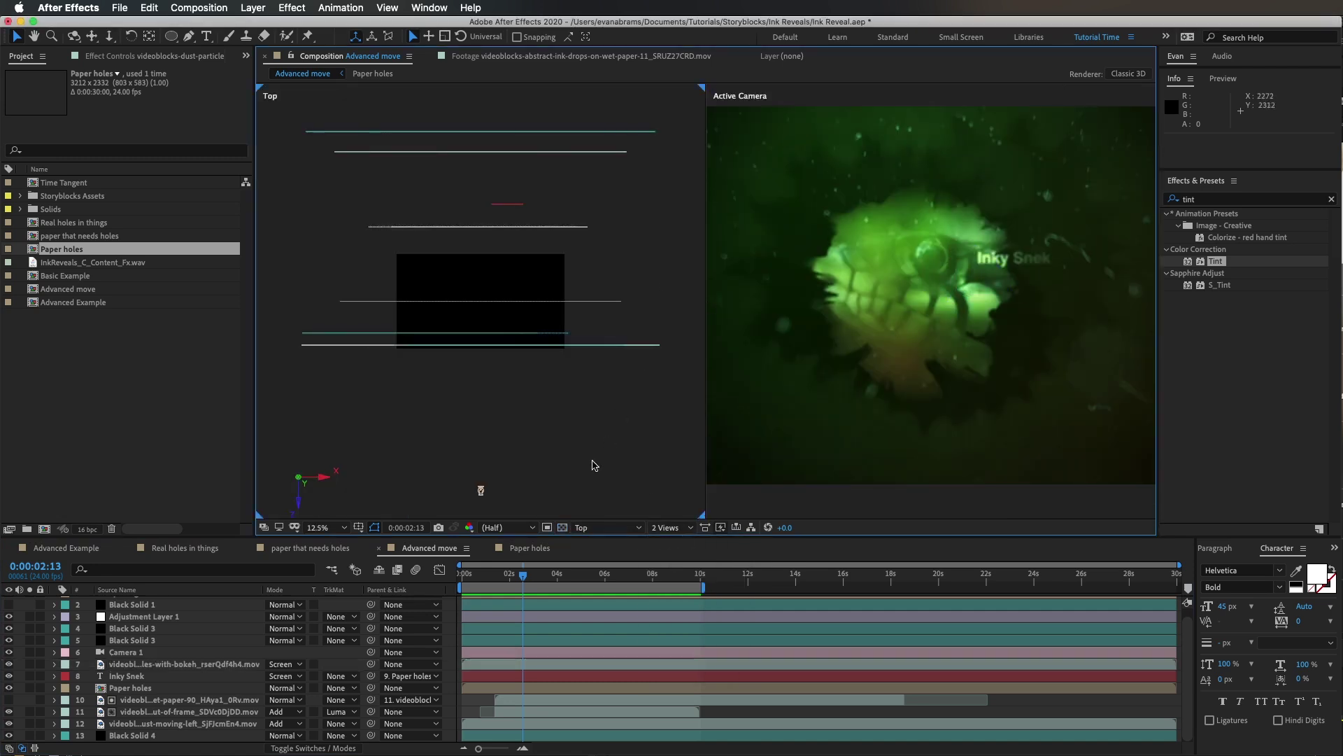
click(600, 528)
click(609, 678)
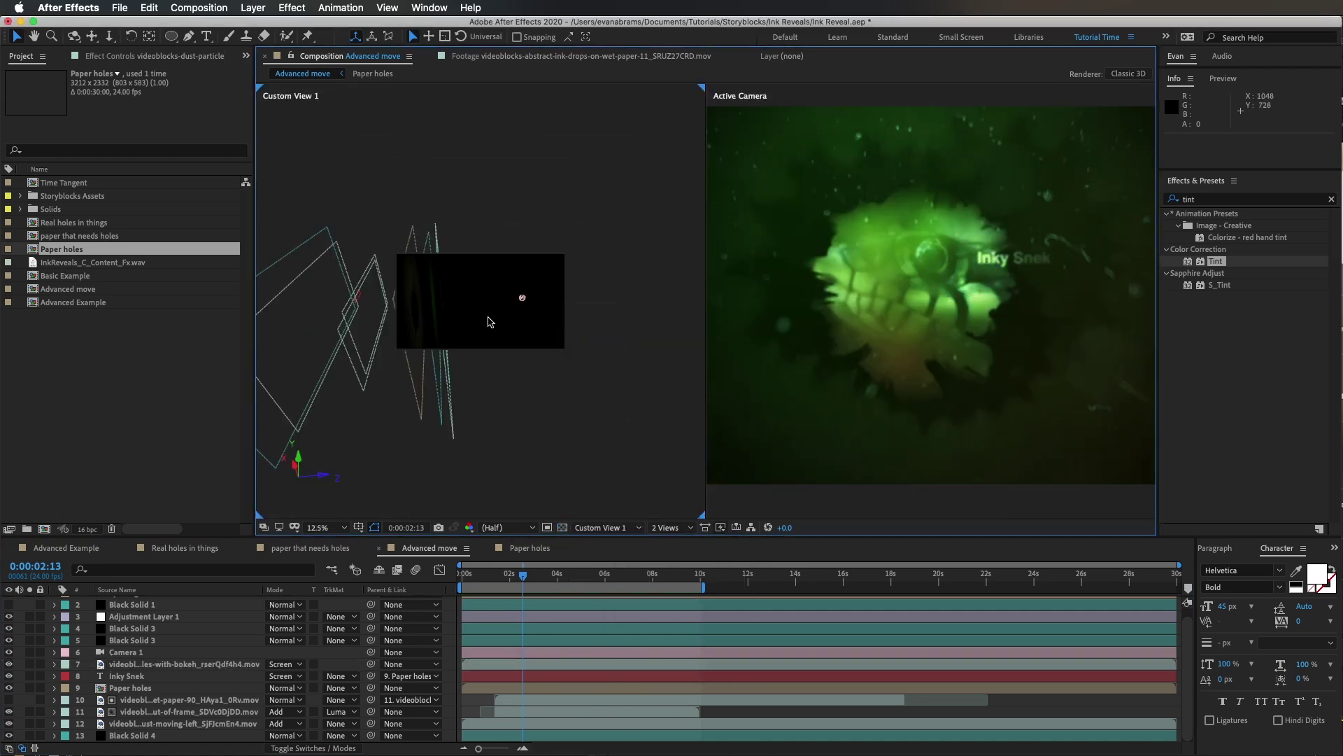
Orbit Custom View 1 around the layer stack and scrub to 0:00:08:06 to examine the camera's move through the layers
key(period)
drag(466, 308, 535, 313)
key(c)
key(v)
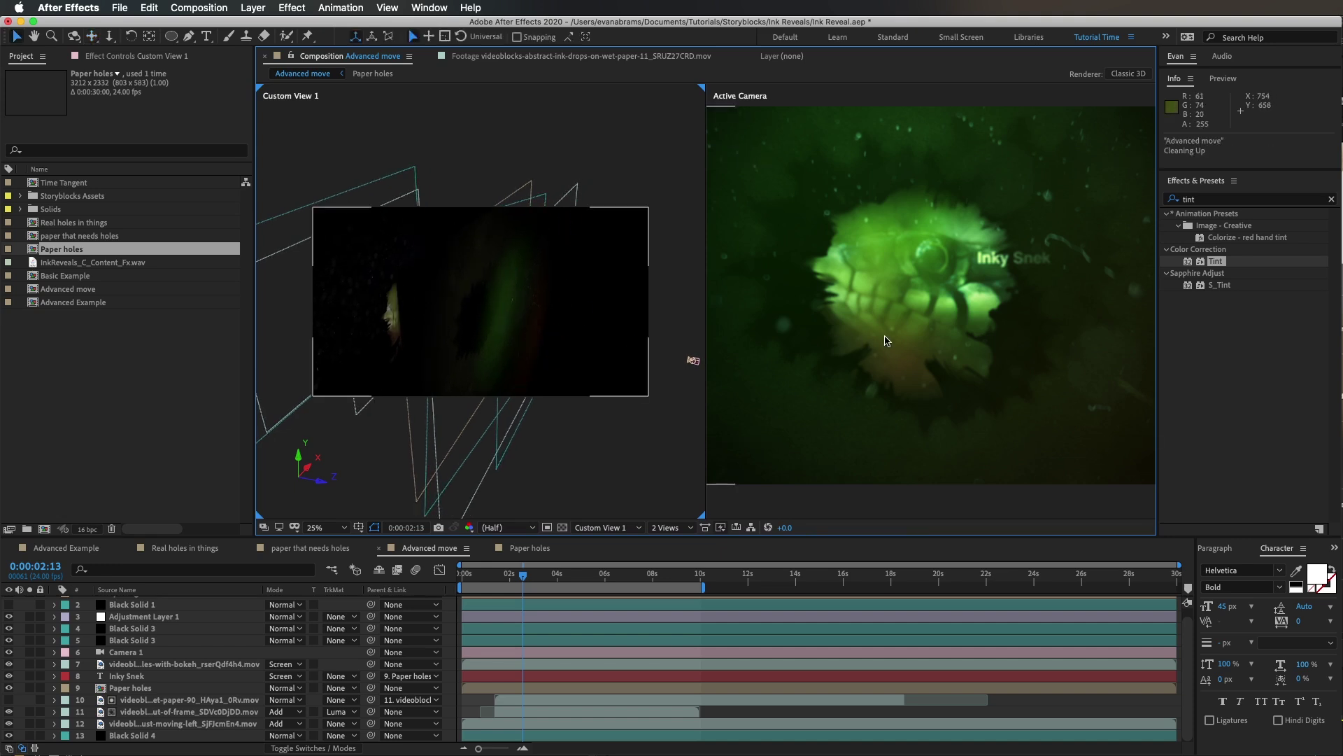
scroll(931, 301, down, 2)
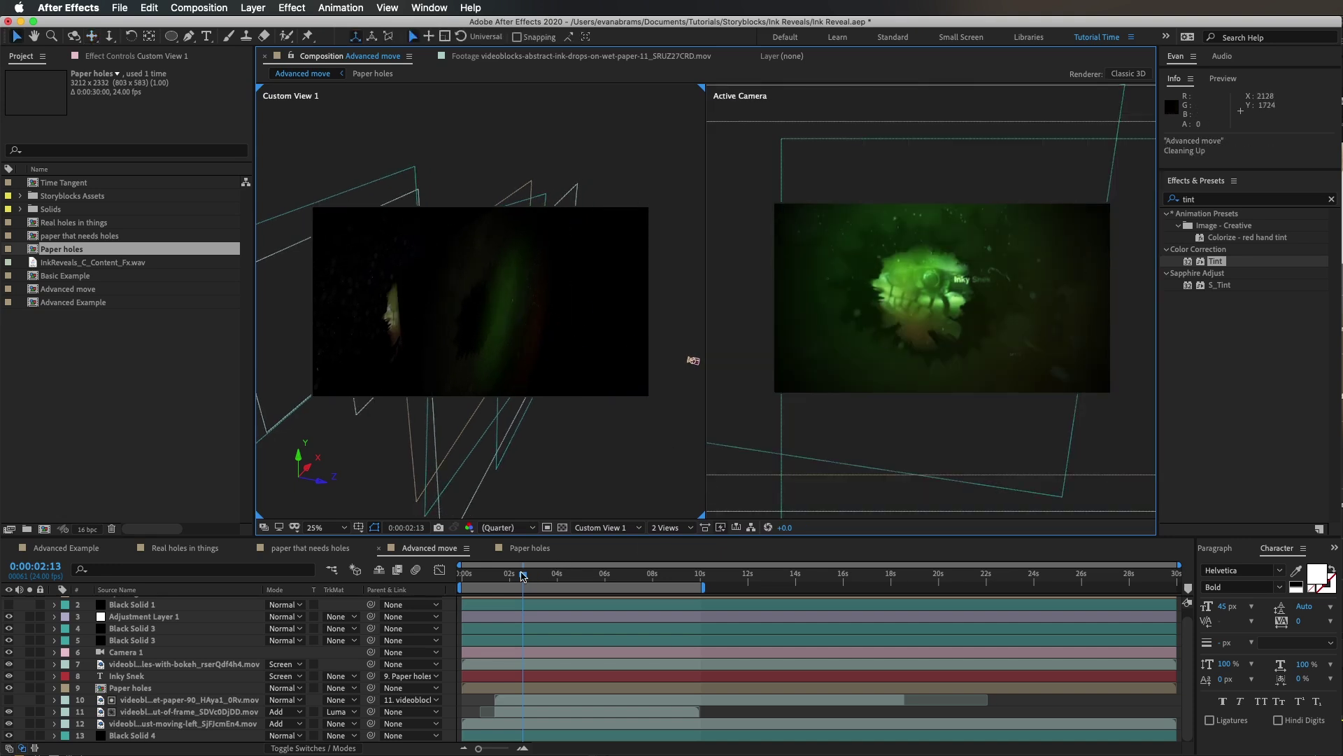
drag(522, 575, 658, 578)
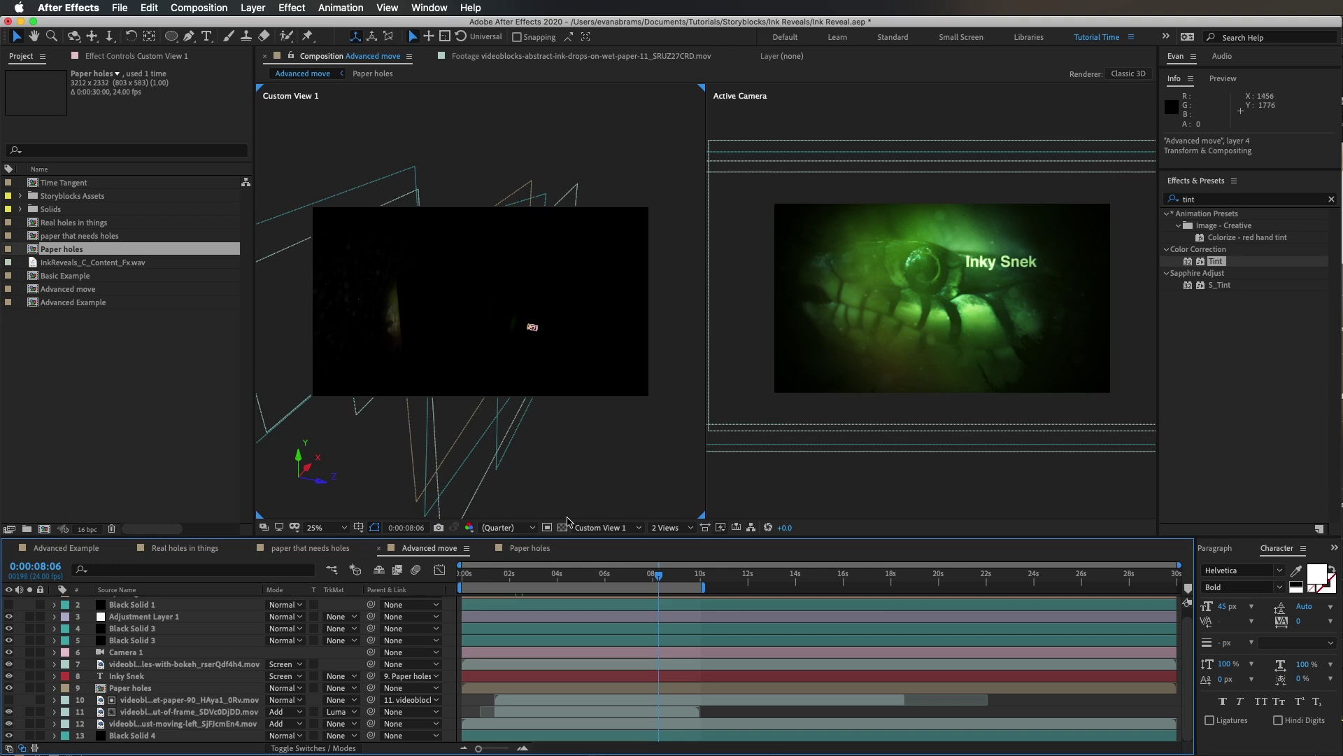
Restore the single-view layout and preview the Advanced move composition from its start
click(605, 530)
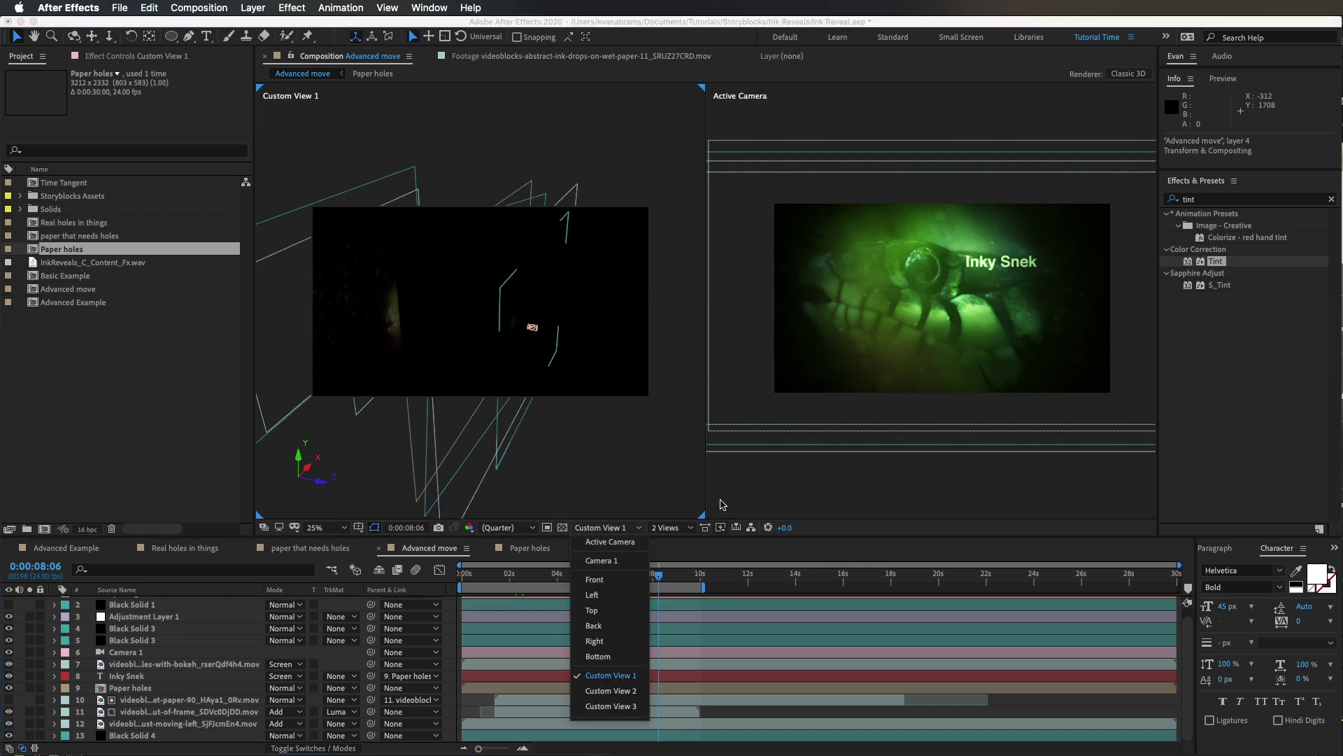
click(723, 504)
click(668, 528)
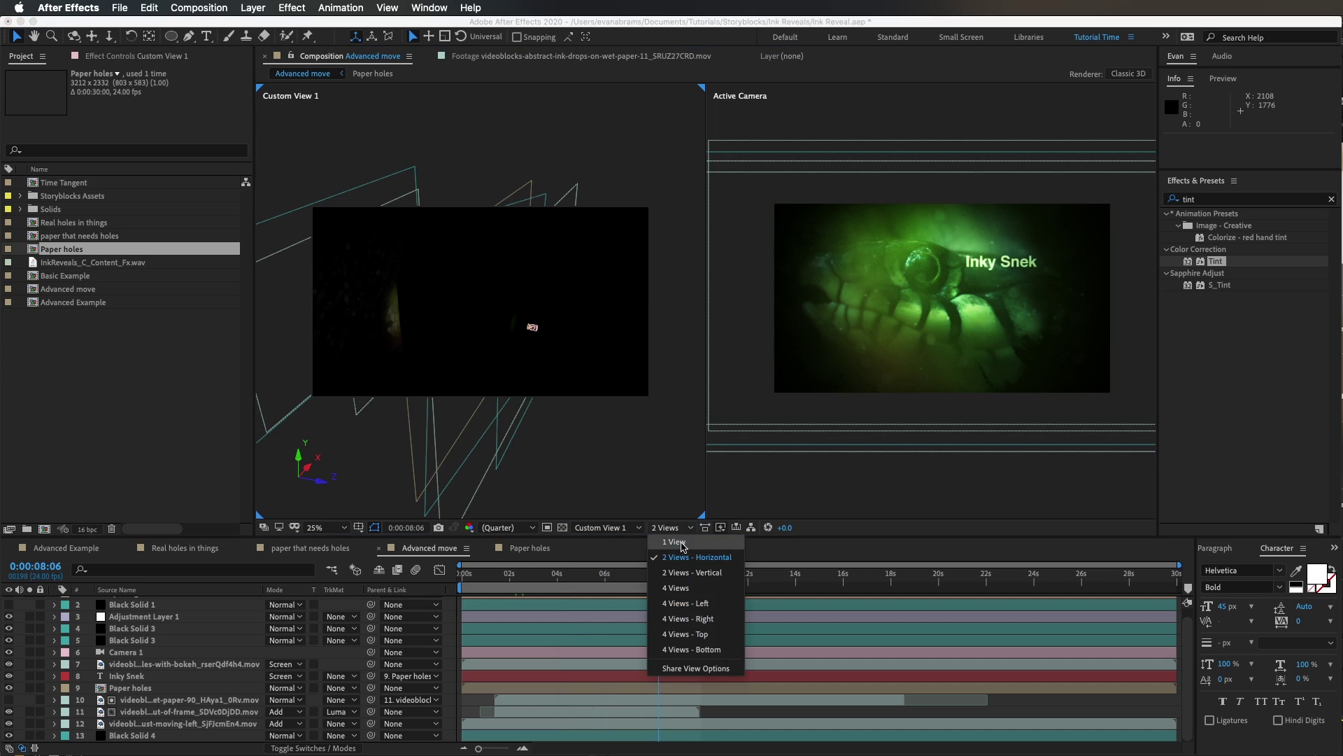
click(681, 543)
scroll(707, 393, up, 2)
drag(574, 576, 438, 591)
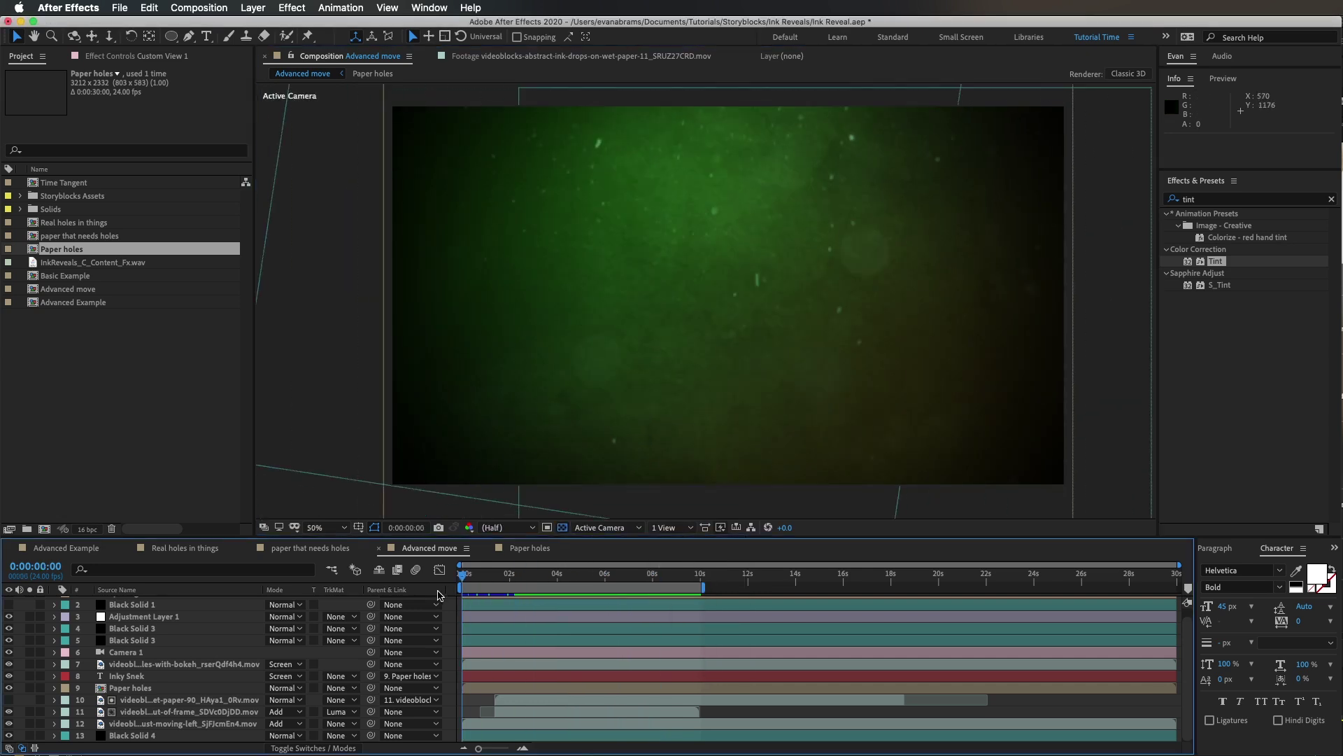
key(space)
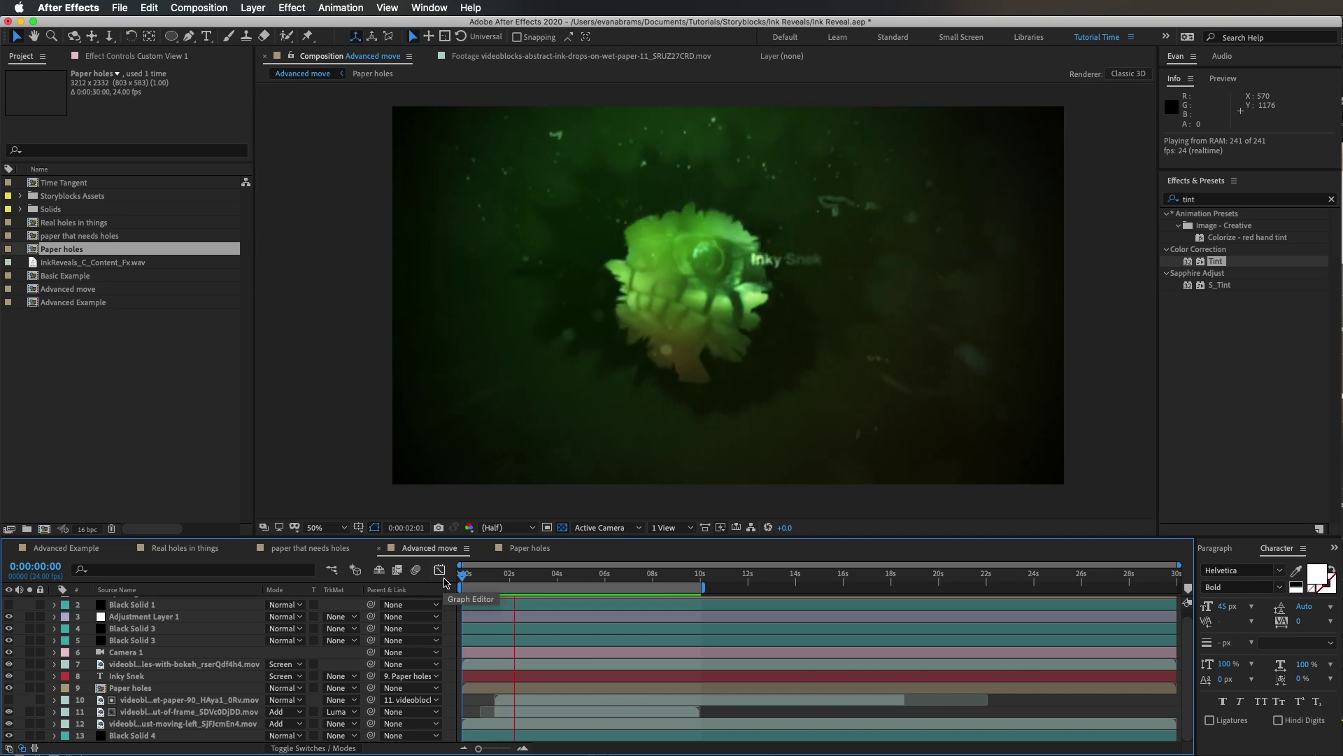